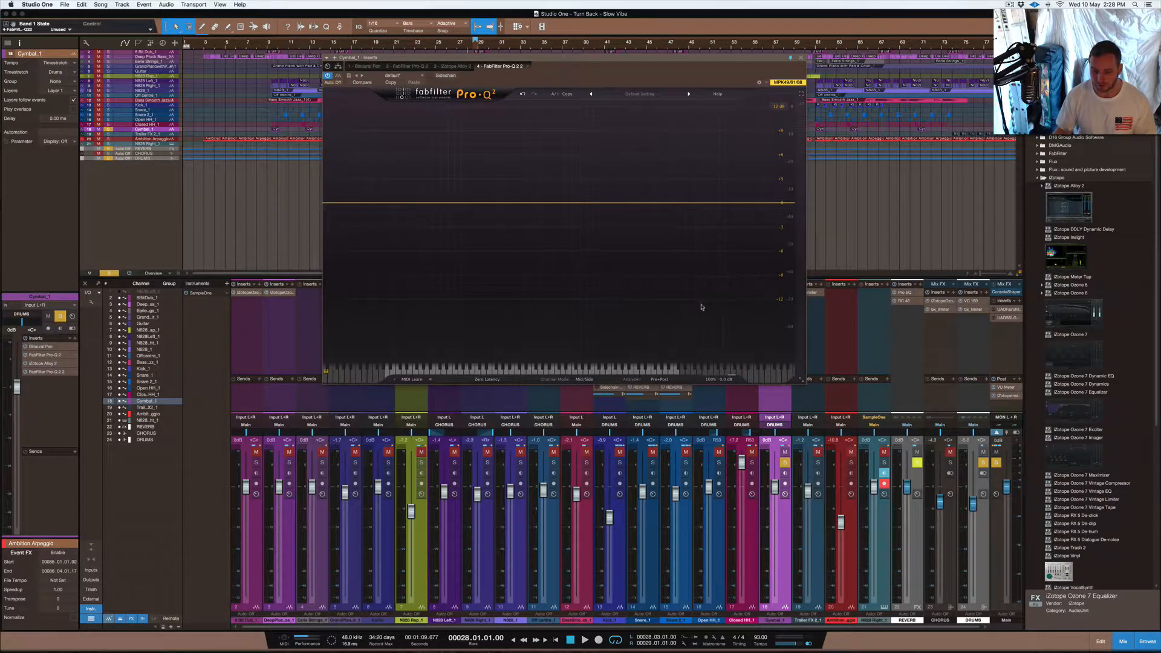
Step: Expand the equalizer on the Cymbal_1 channel to full screen
{"action": "left_click", "coordinate": [801, 380]}
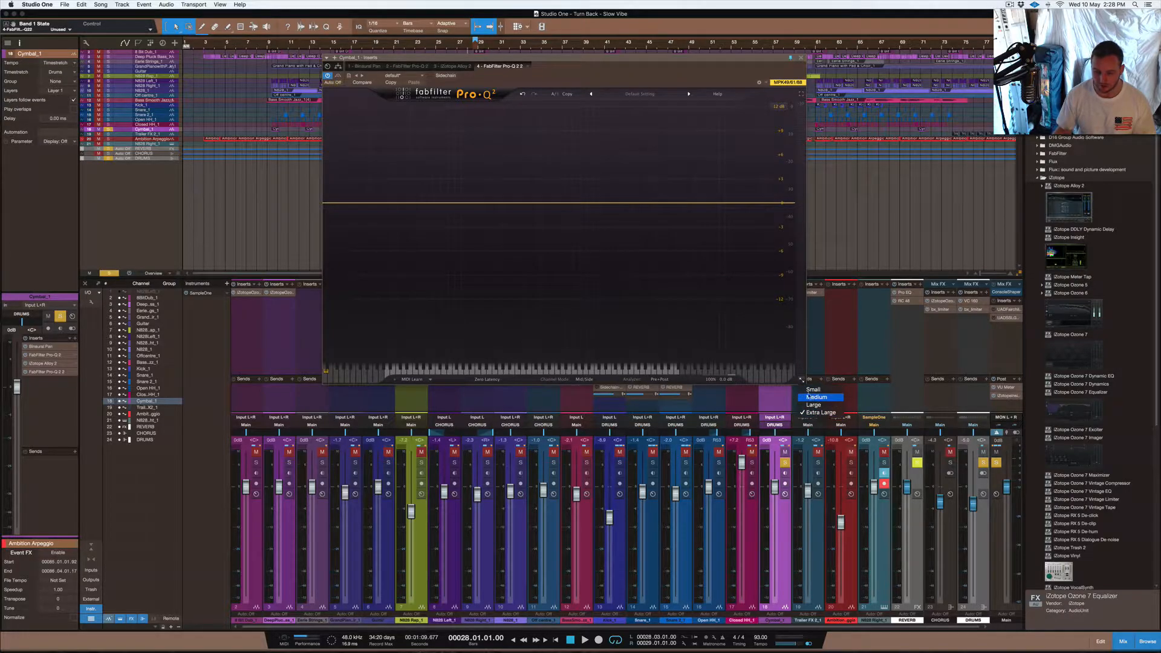
{"action": "left_click", "coordinate": [637, 261]}
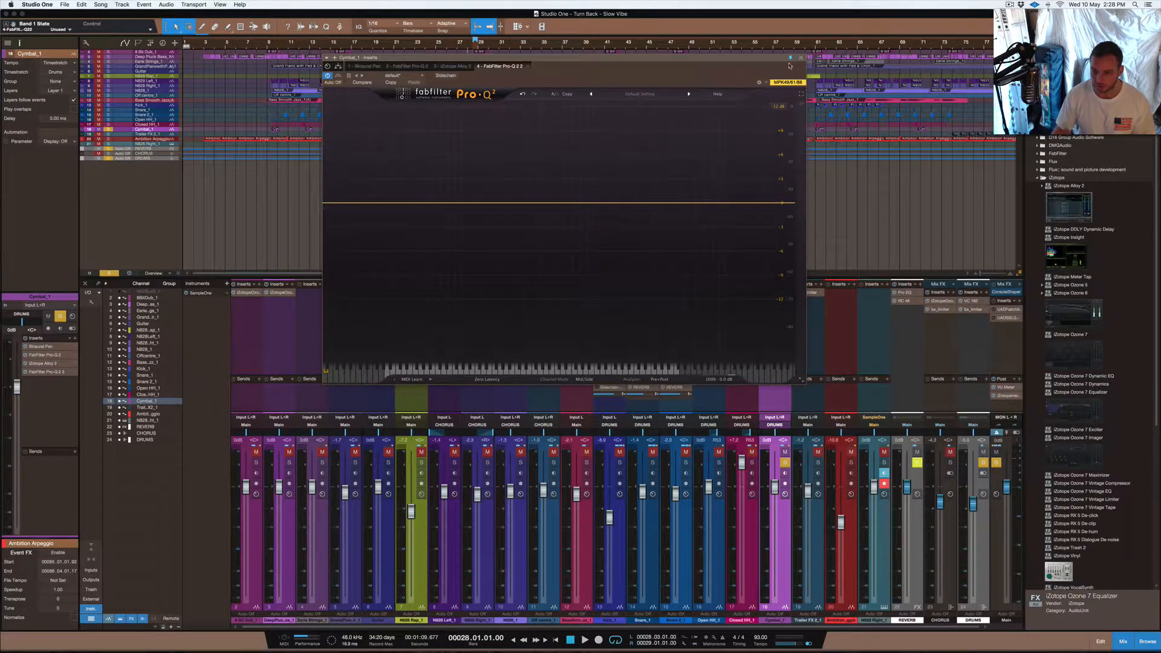
{"action": "left_click", "coordinate": [802, 95]}
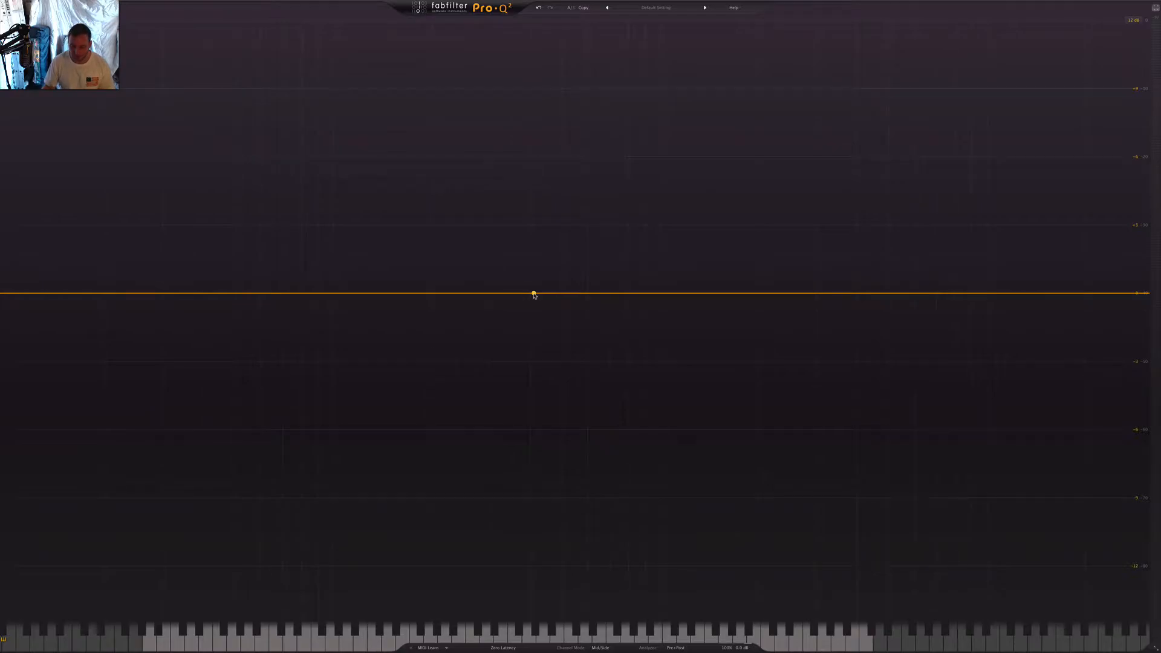
Step: Add a low-cut band at about 30 Hz and a high-cut band at about 14 kHz
{"action": "left_click", "coordinate": [9, 294]}
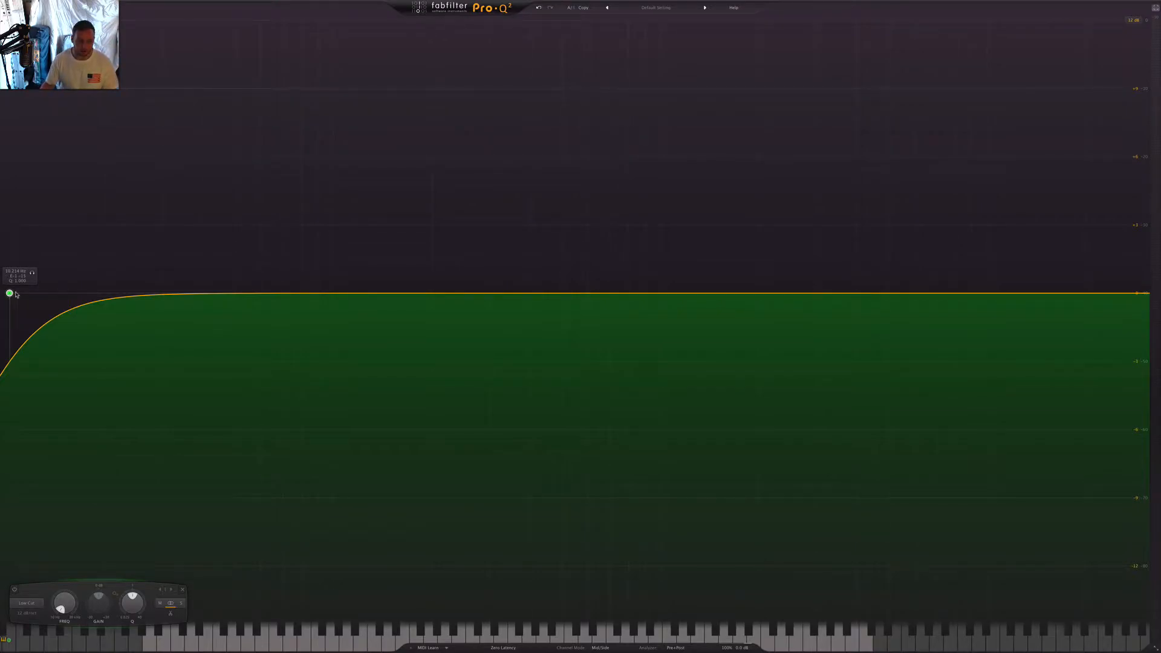
{"action": "left_click_drag", "start_coordinate": [10, 295], "coordinate": [159, 295]}
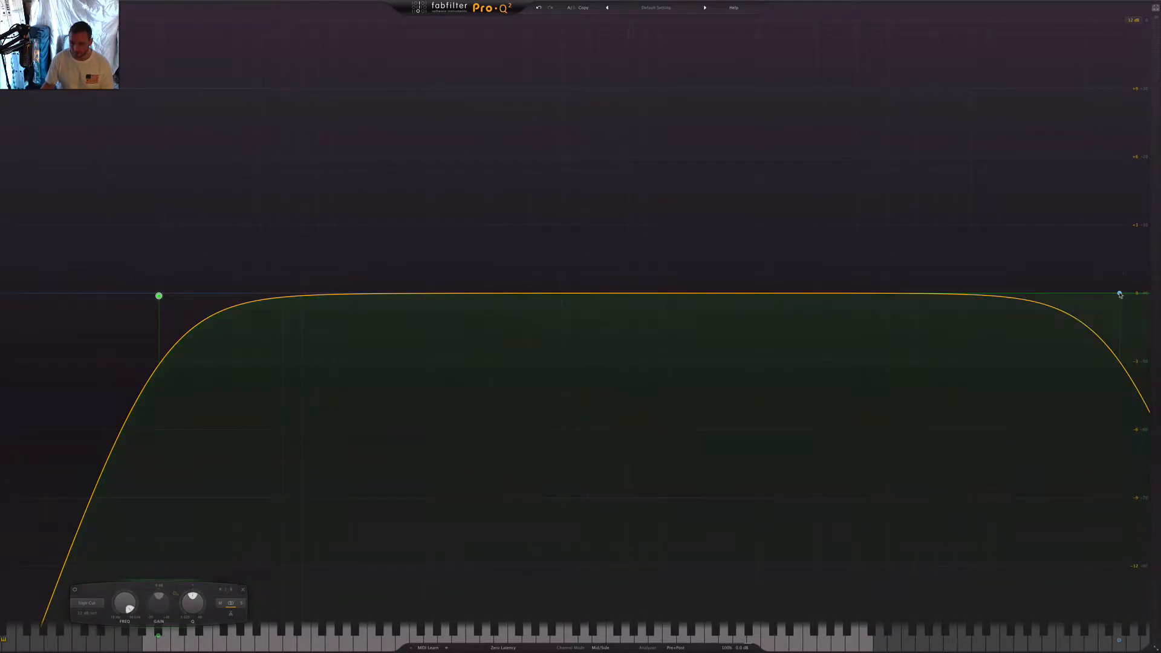
{"action": "left_click", "coordinate": [1121, 294]}
{"action": "left_click_drag", "start_coordinate": [1121, 295], "coordinate": [1037, 287]}
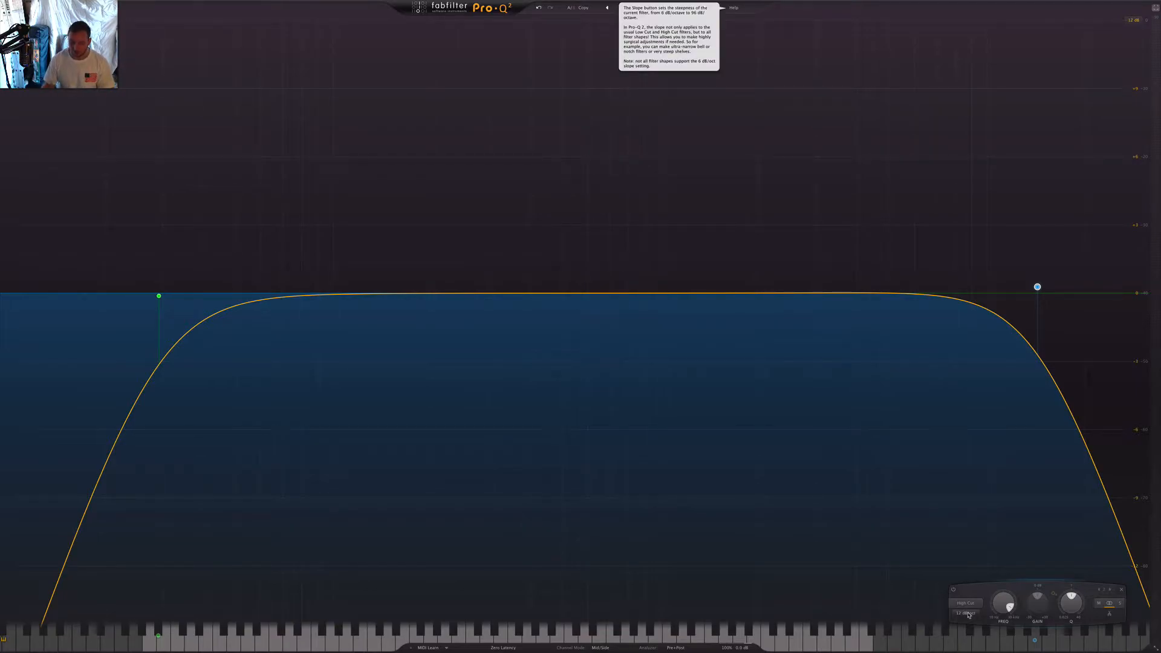
Step: Steepen the high-cut band's slope to 96 dB/oct and set its Q to 1
{"action": "scroll", "coordinate": [968, 615], "scroll_direction": "up", "scroll_amount": 4}
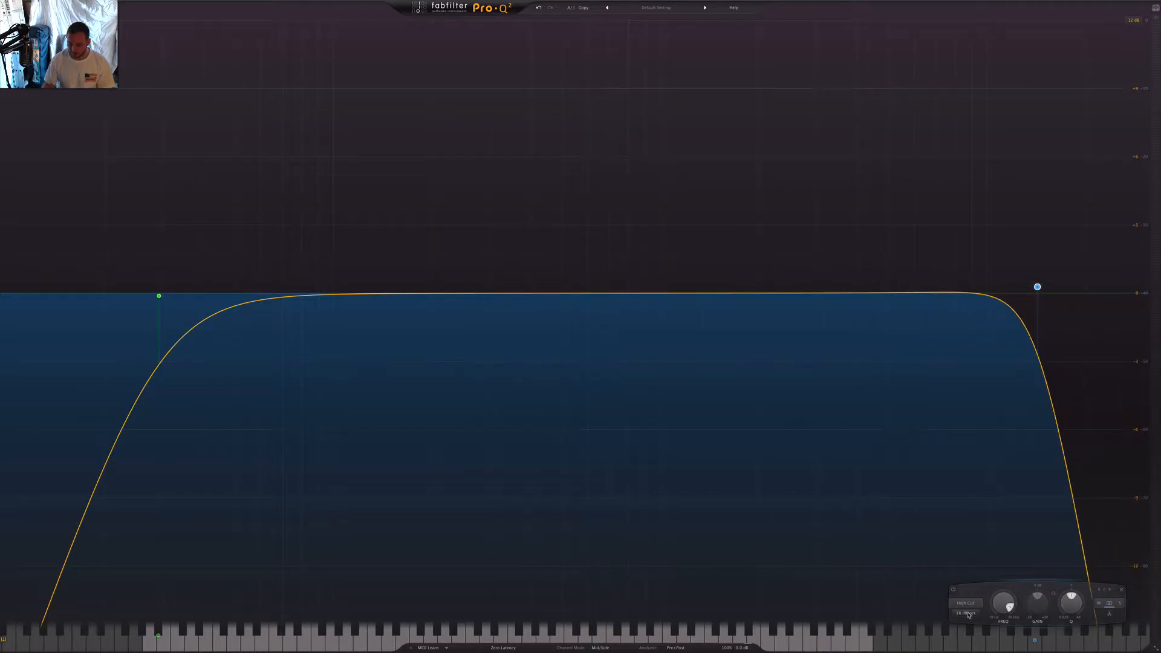
{"action": "scroll", "coordinate": [968, 615], "scroll_direction": "up", "scroll_amount": 3}
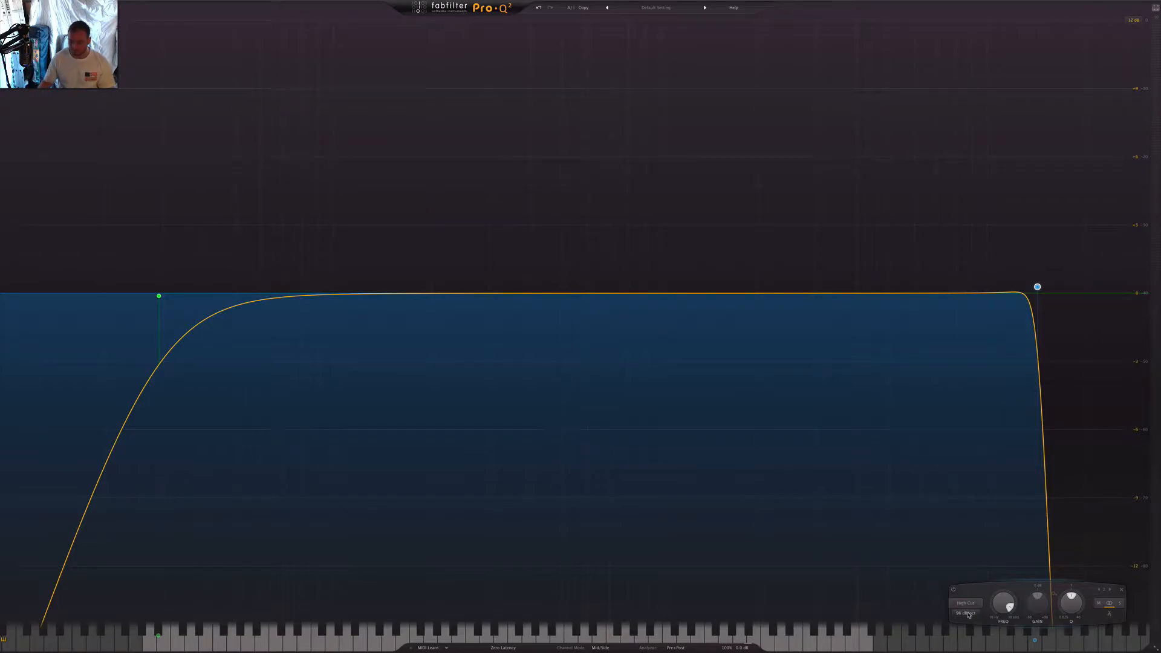
{"action": "mouse_move", "coordinate": [1036, 292]}
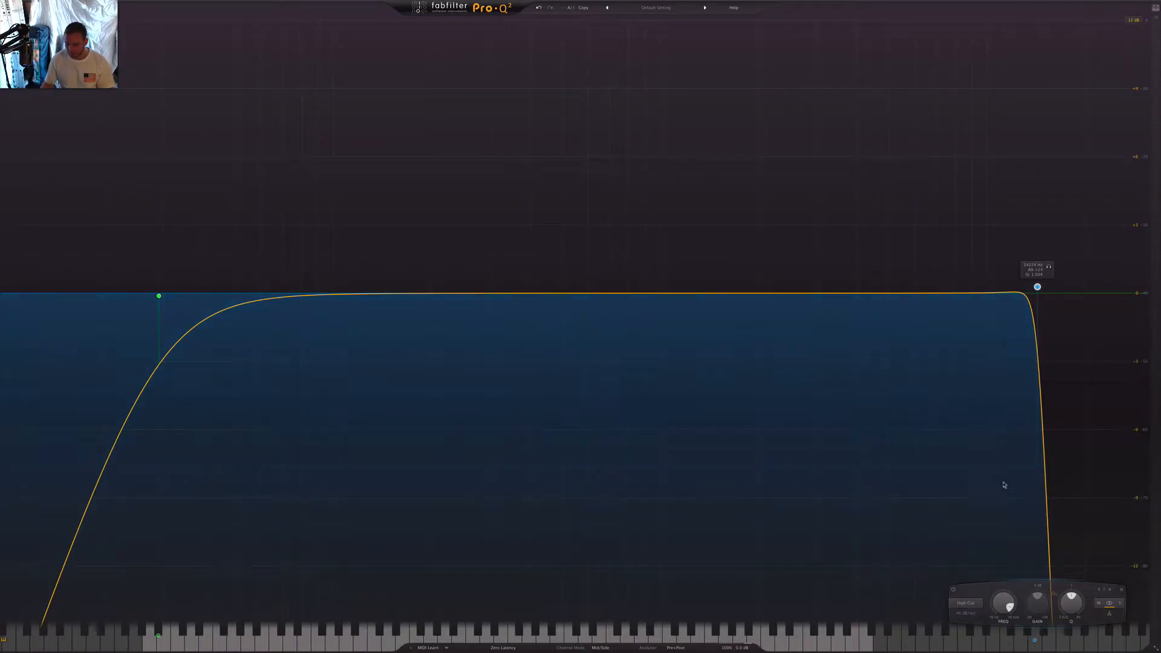
{"action": "double_click", "coordinate": [1071, 606]}
{"action": "type", "text": "1"}
{"action": "key", "text": "Return"}
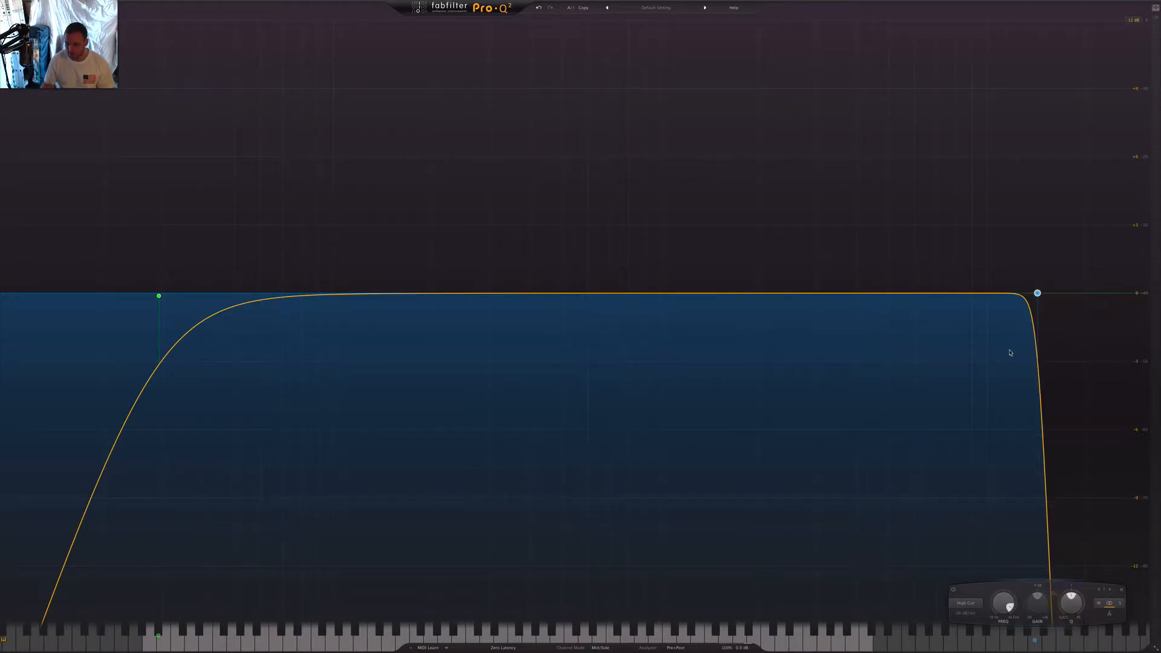
Step: Turn the high-cut band into a High Shelf at about 3.5 kHz with its gain lowered to about -2 dB
{"action": "mouse_move", "coordinate": [1048, 299]}
{"action": "left_click_drag", "start_coordinate": [1038, 294], "coordinate": [840, 290]}
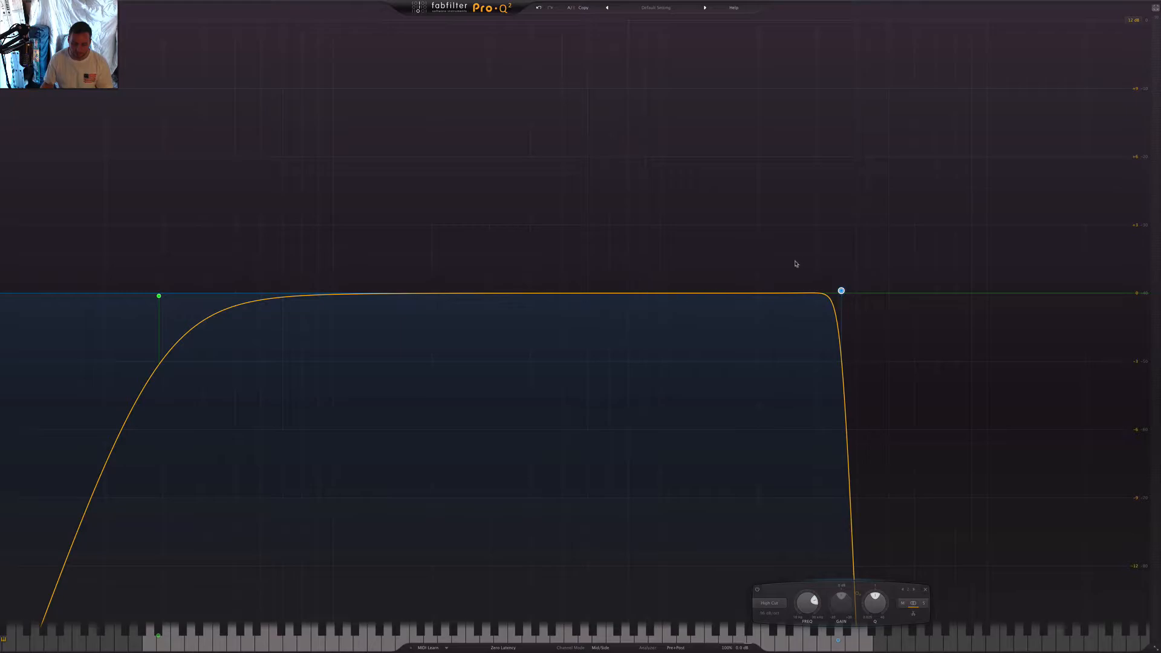
{"action": "left_click", "coordinate": [771, 604]}
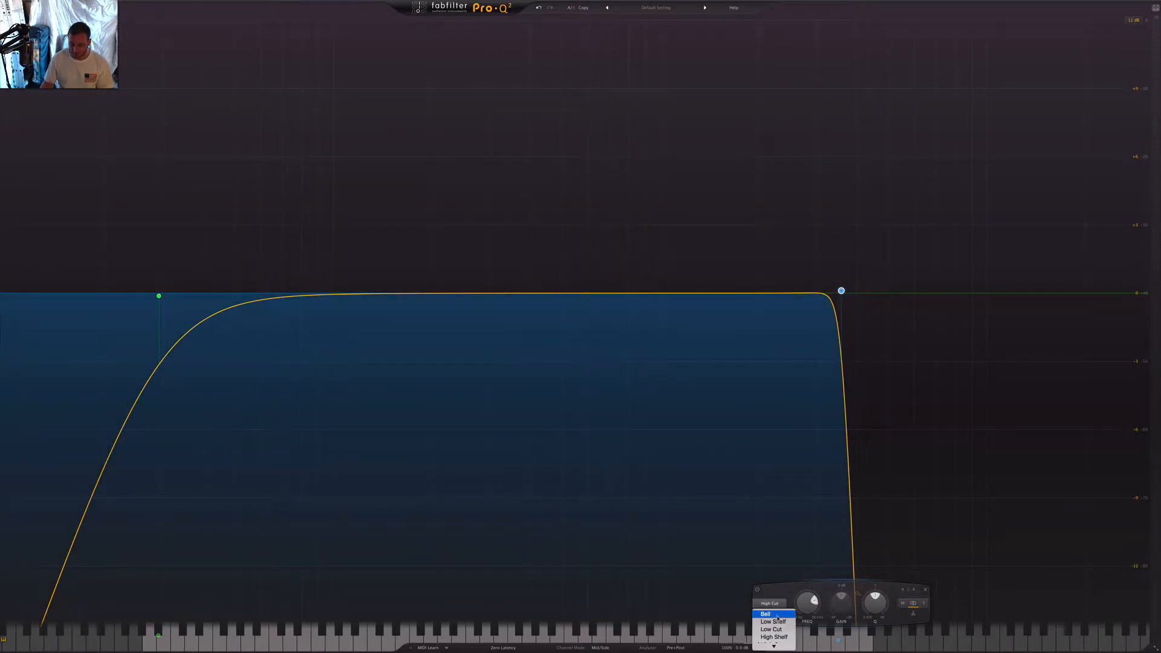
{"action": "scroll", "coordinate": [781, 625], "scroll_direction": "down", "scroll_amount": 3}
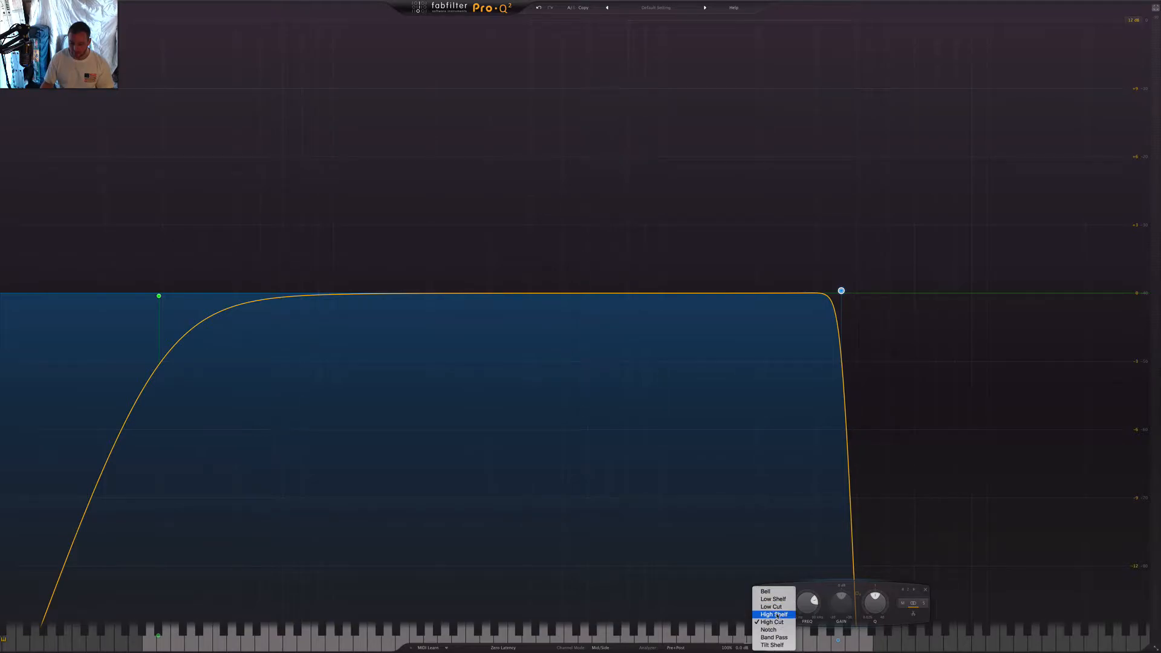
{"action": "left_click", "coordinate": [774, 614]}
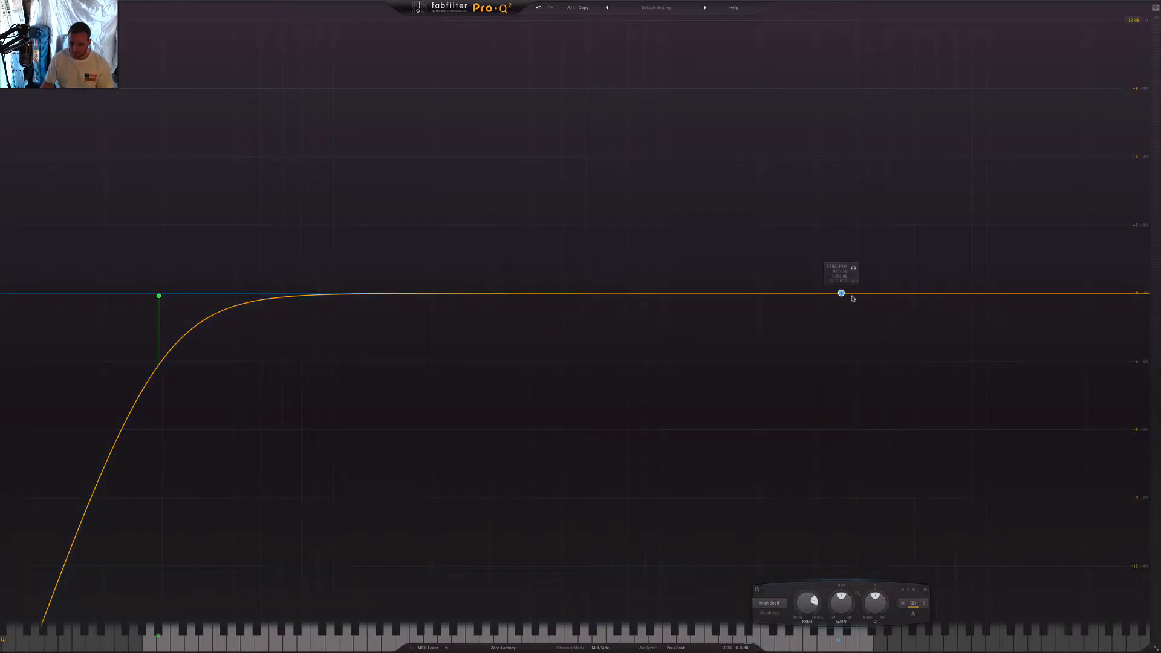
{"action": "scroll", "coordinate": [839, 602], "scroll_direction": "up", "scroll_amount": 3}
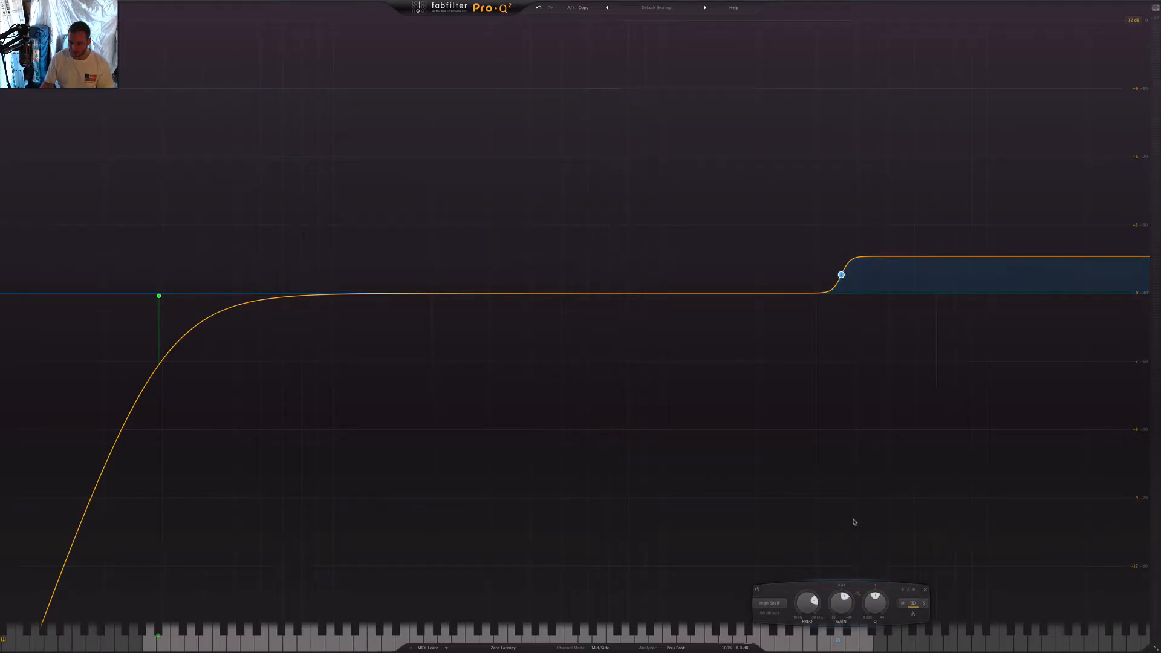
{"action": "scroll", "coordinate": [841, 603], "scroll_direction": "down", "scroll_amount": 6}
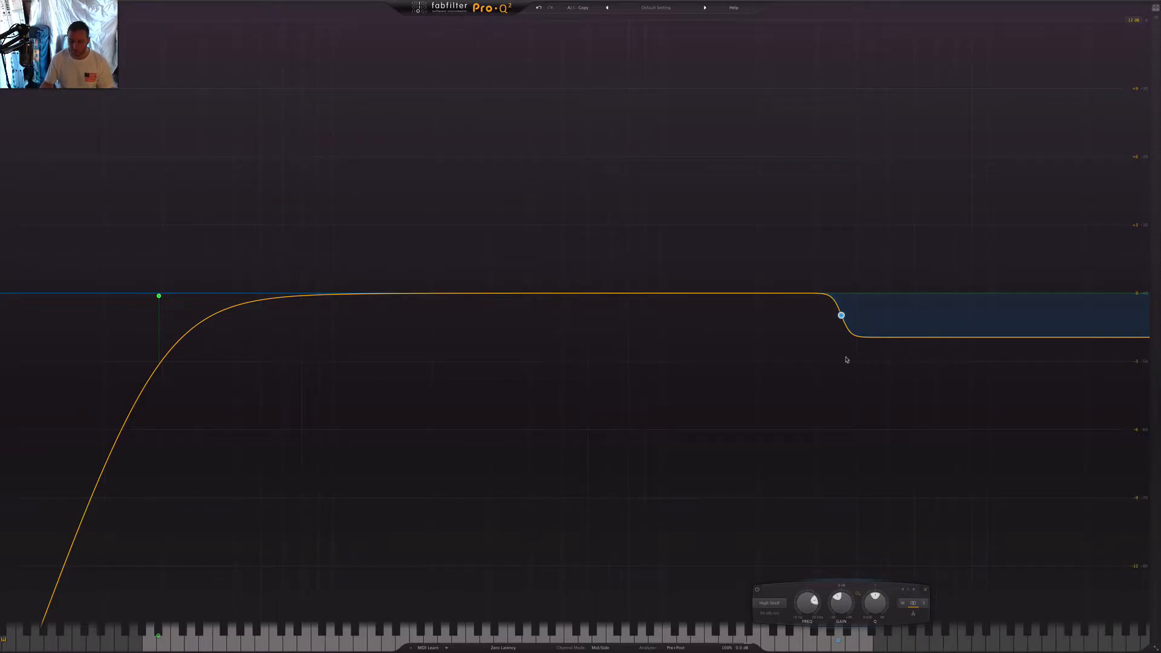
Step: Change the low-cut band's shape to High Shelf and lower its gain to about -0.9 dB
{"action": "mouse_move", "coordinate": [159, 297]}
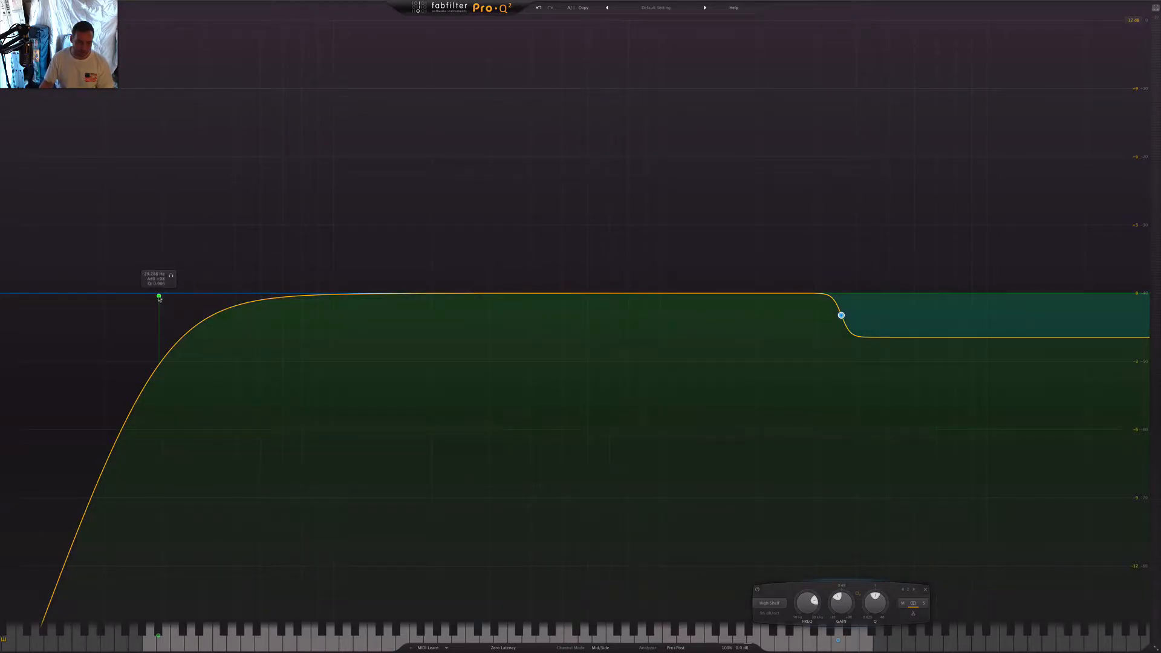
{"action": "left_click", "coordinate": [88, 604]}
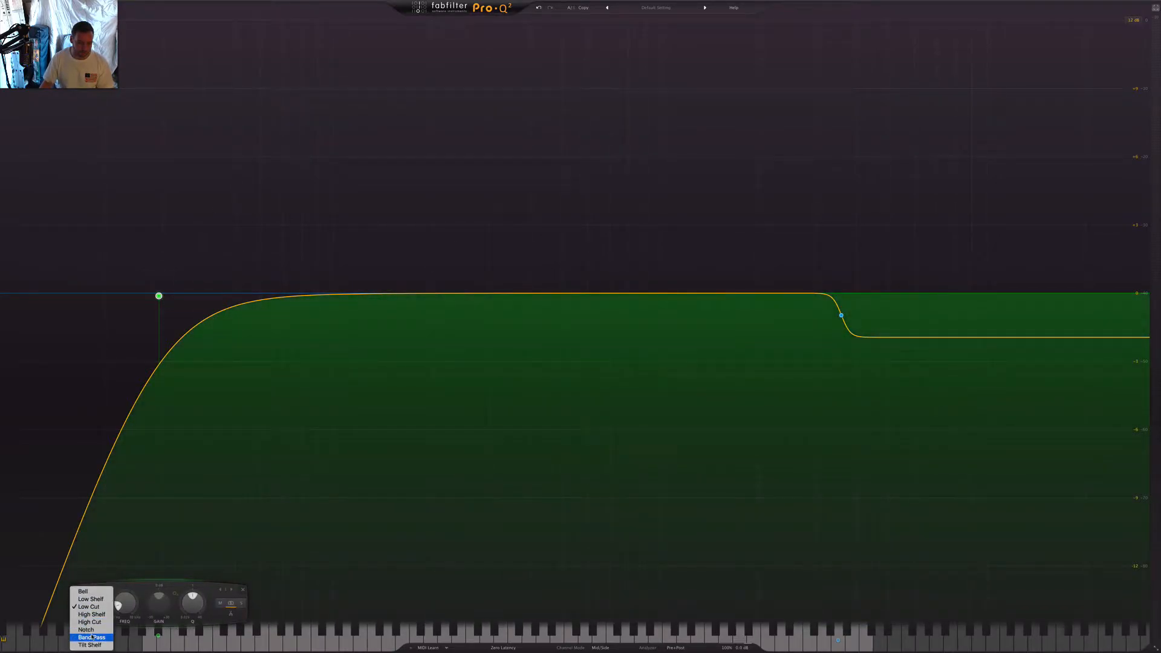
{"action": "left_click", "coordinate": [99, 614]}
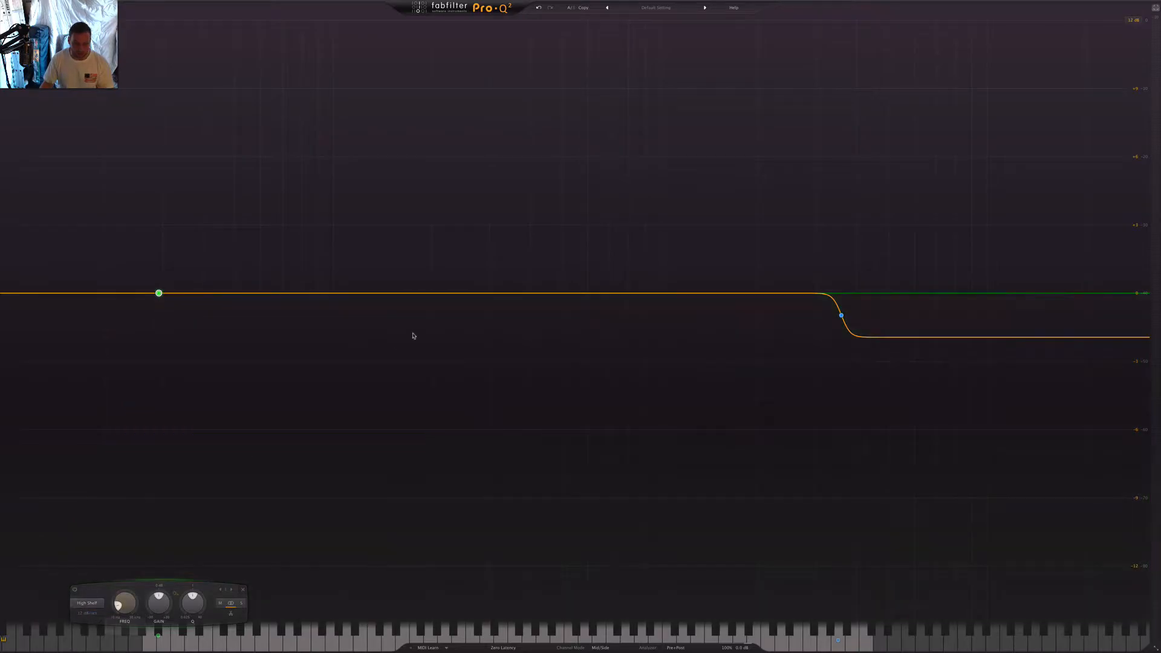
{"action": "left_click_drag", "start_coordinate": [158, 296], "coordinate": [159, 306]}
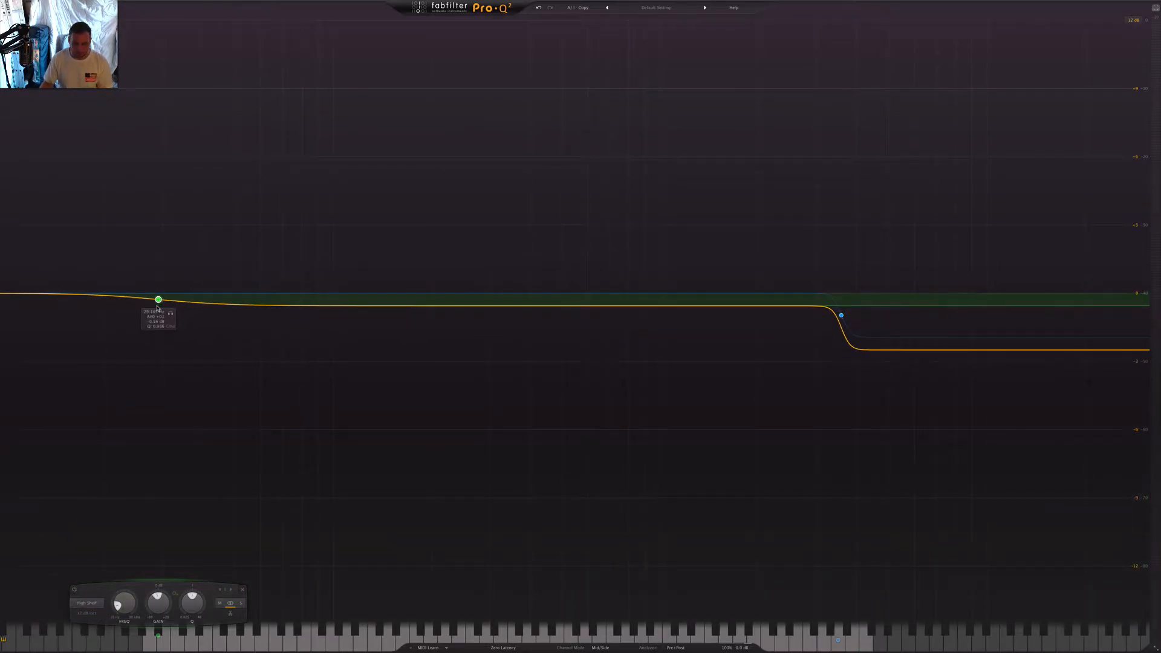
{"action": "left_click_drag", "start_coordinate": [159, 603], "coordinate": [160, 605]}
{"action": "scroll", "coordinate": [160, 606], "scroll_direction": "up", "scroll_amount": 5}
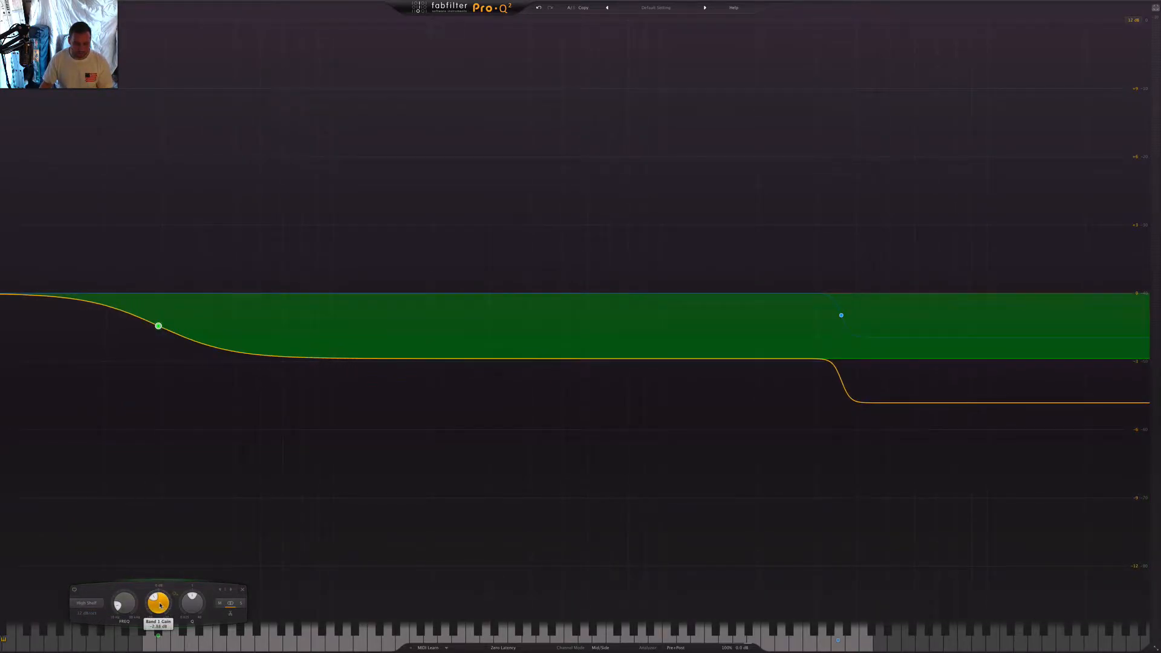
Step: Convert the low-frequency band to a Low Shelf at about 63 Hz with about -2.9 dB of gain and a 24 dB/oct slope
{"action": "left_click", "coordinate": [87, 603]}
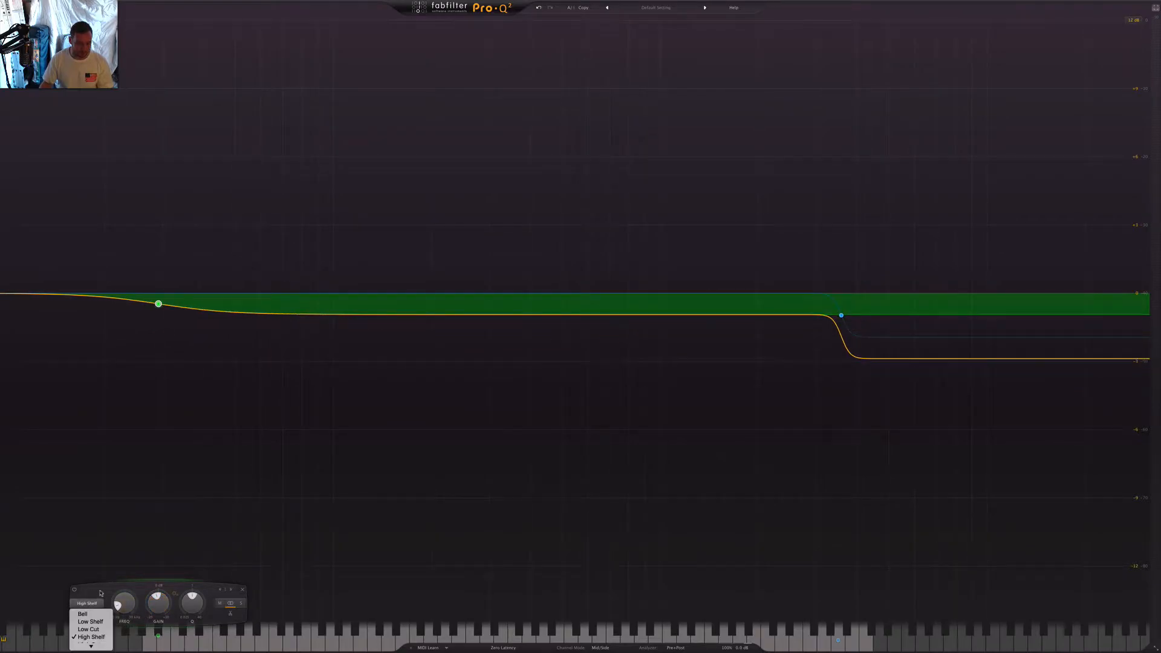
{"action": "left_click", "coordinate": [91, 622]}
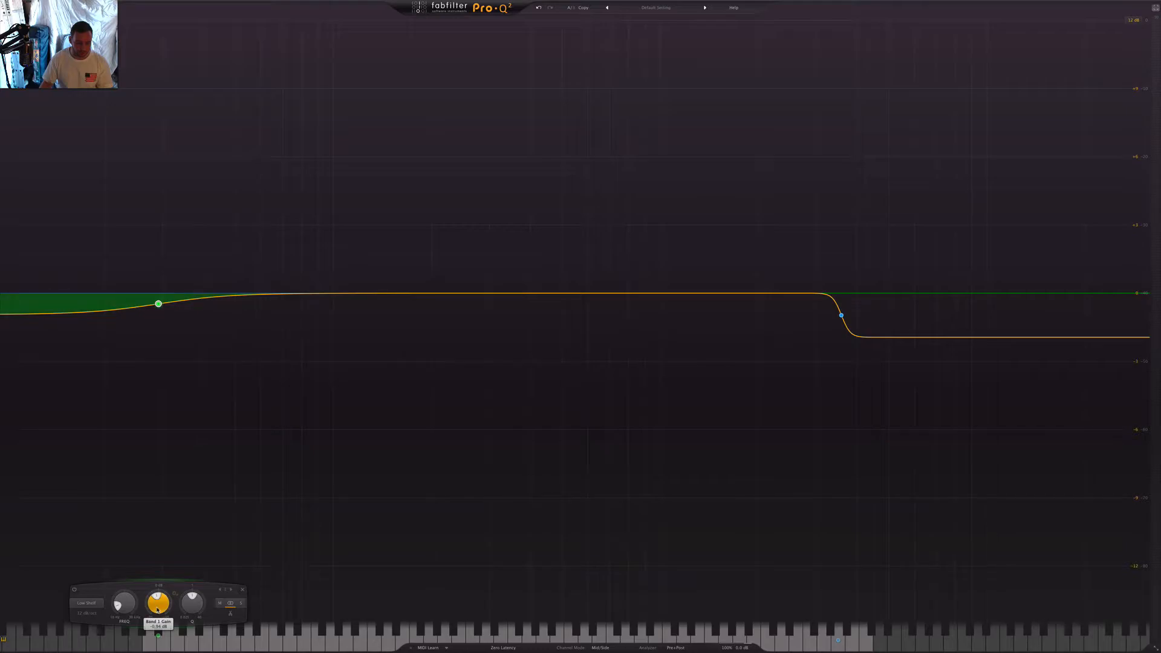
{"action": "scroll", "coordinate": [158, 605], "scroll_direction": "down", "scroll_amount": 4}
{"action": "scroll", "coordinate": [131, 607], "scroll_direction": "up", "scroll_amount": 5}
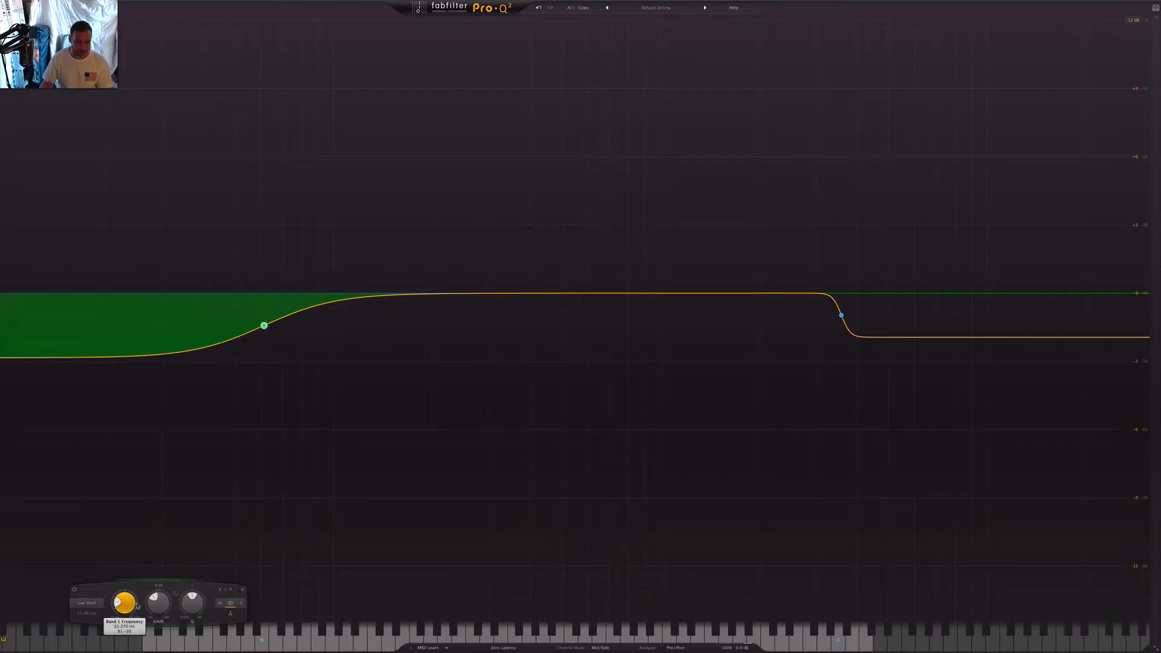
{"action": "scroll", "coordinate": [88, 614], "scroll_direction": "up", "scroll_amount": 2}
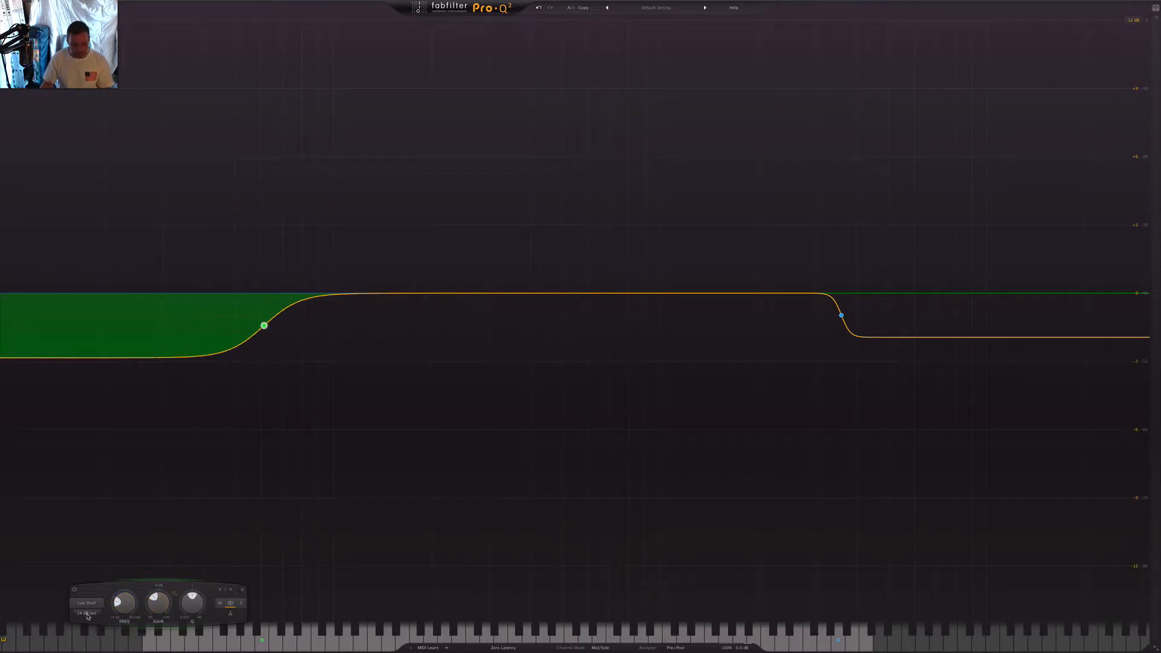
Step: Leave the full-screen view and try the low shelf's slope at 96 dB/oct and then at 18 dB/oct
{"action": "key", "text": "Escape"}
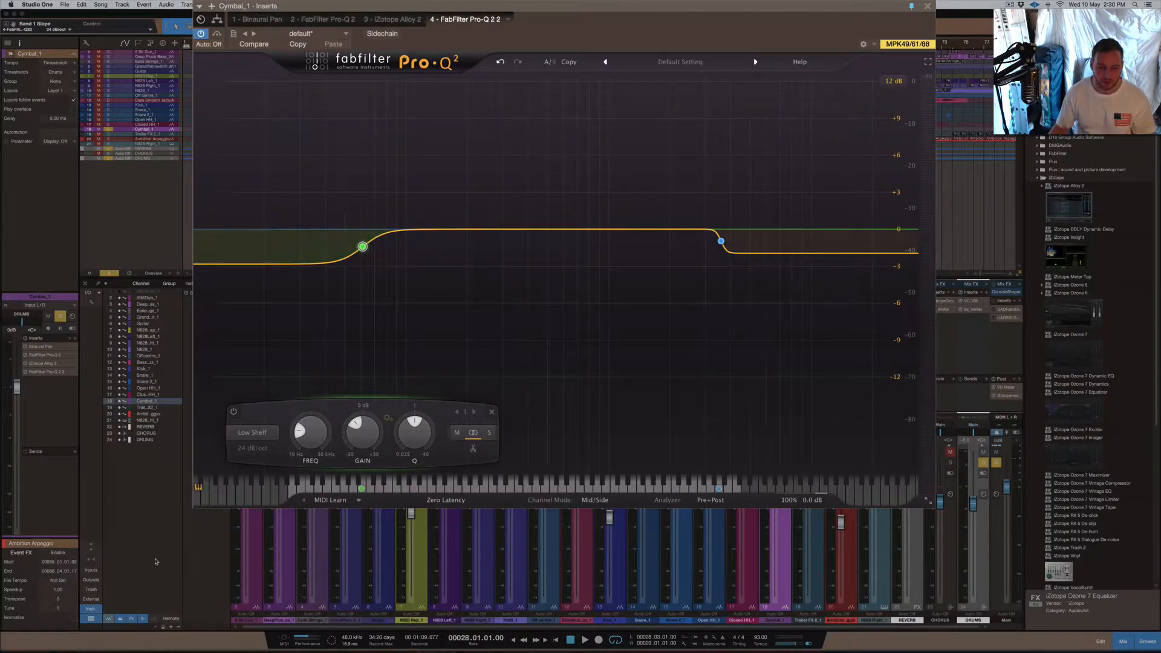
{"action": "scroll", "coordinate": [245, 451], "scroll_direction": "up", "scroll_amount": 5}
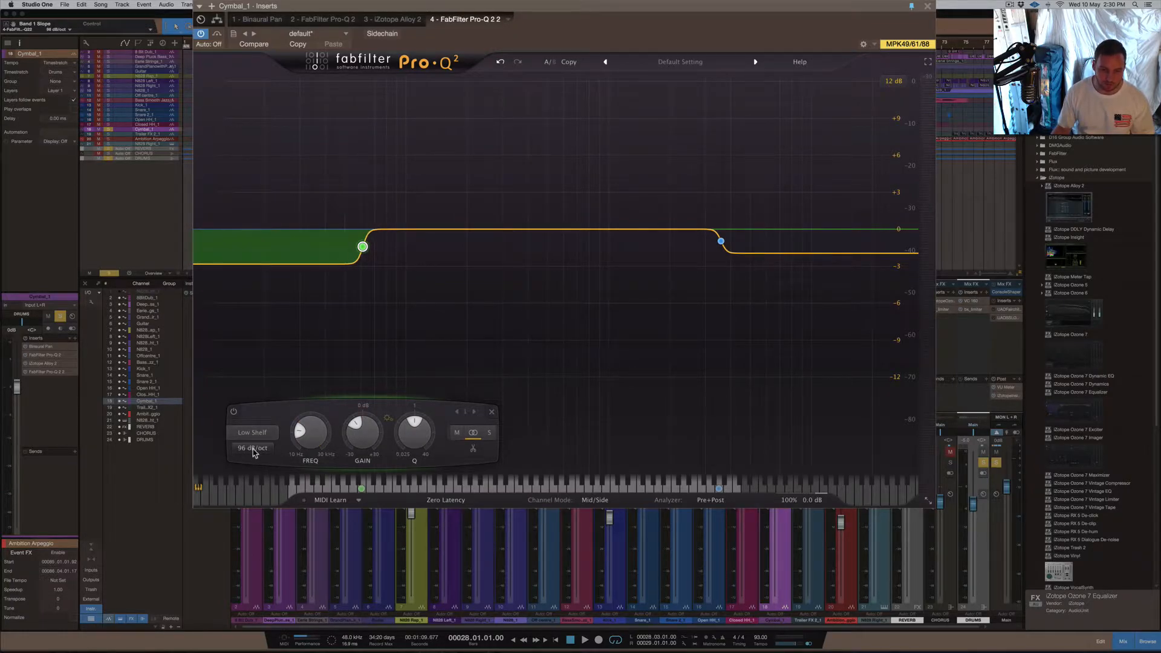
{"action": "scroll", "coordinate": [253, 453], "scroll_direction": "down", "scroll_amount": 7}
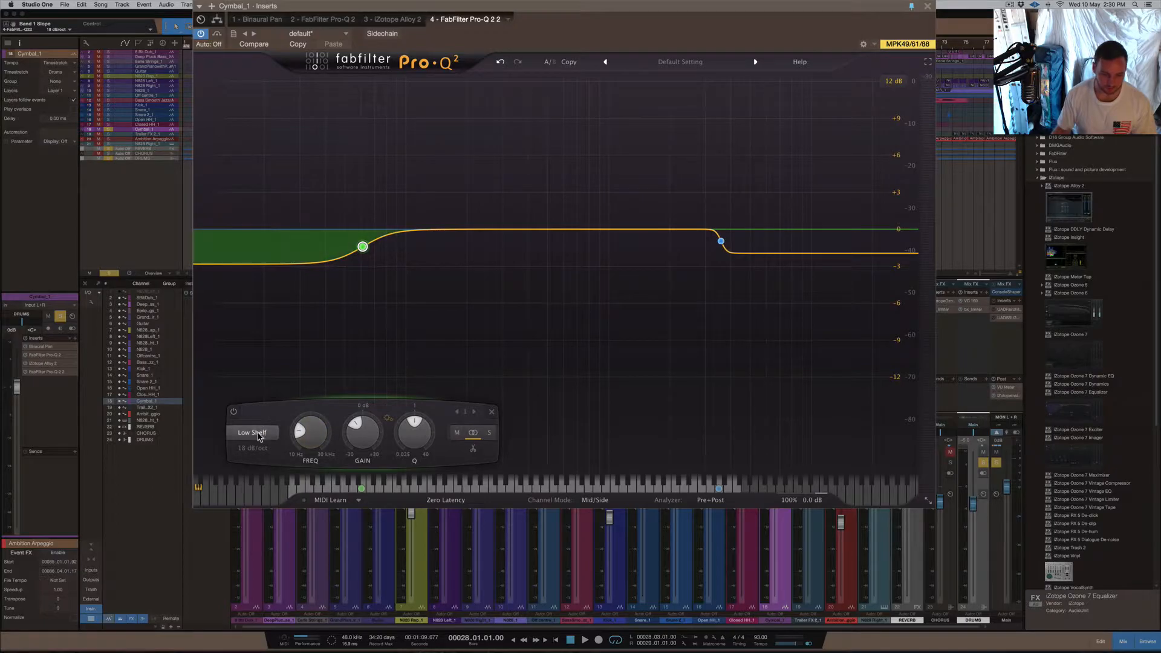
Step: Change the low-shelf band's shape to Bell
{"action": "left_click", "coordinate": [252, 433]}
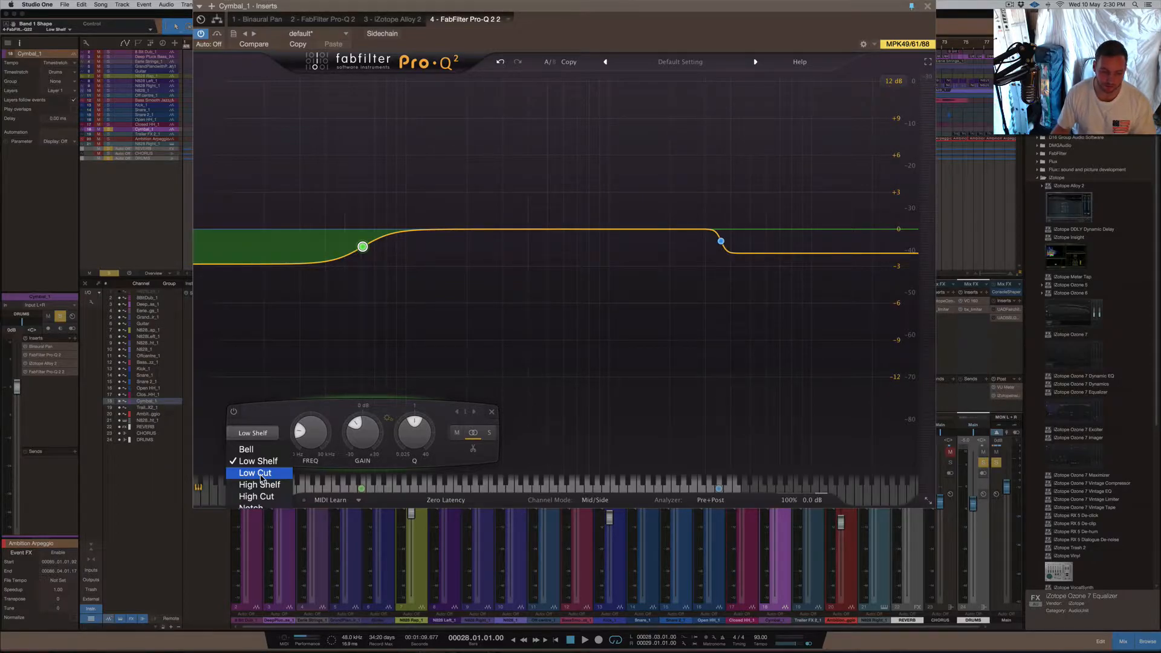
{"action": "left_click", "coordinate": [258, 450]}
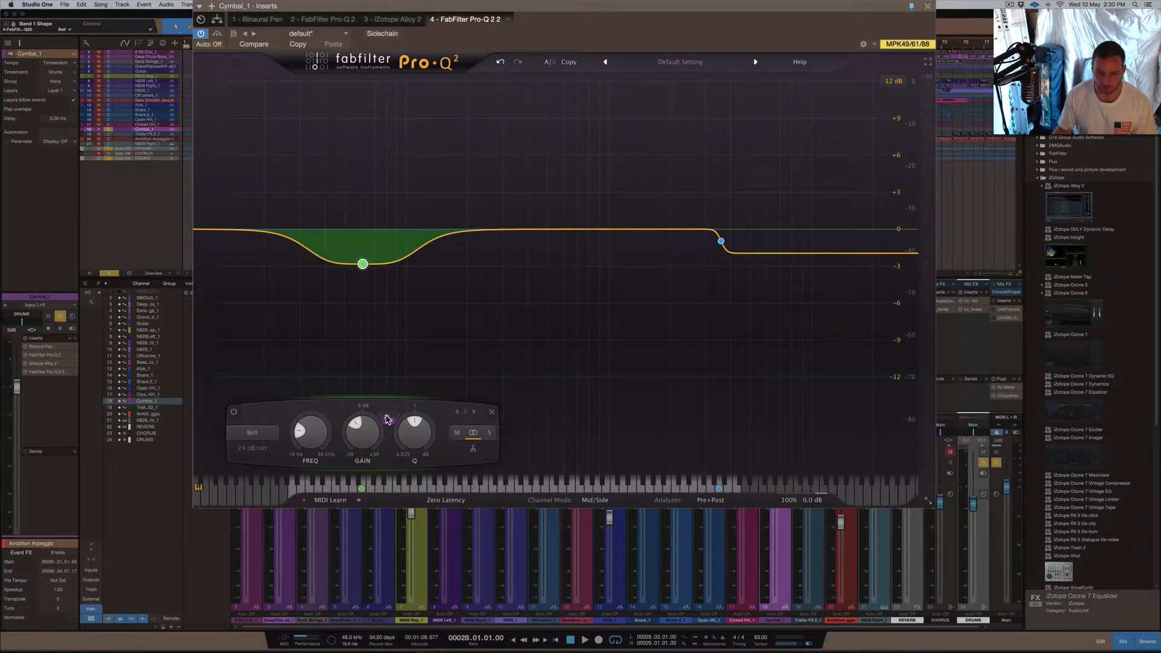
{"action": "mouse_move", "coordinate": [388, 419]}
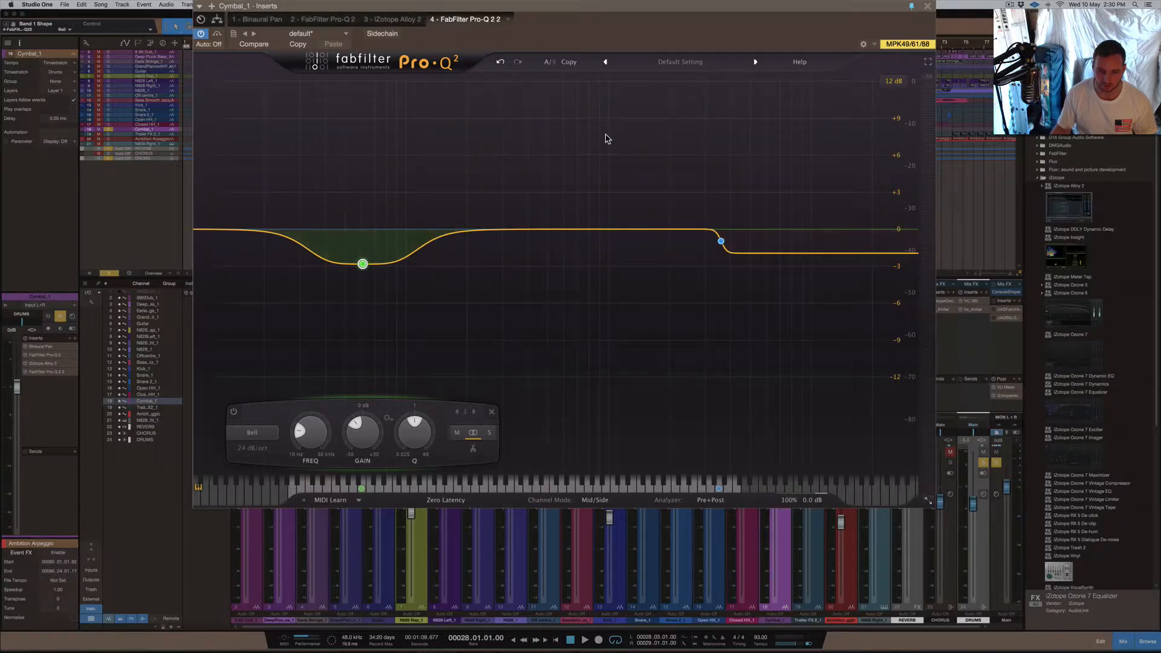
Step: Return to full screen, move the bell cut to the middle of the spectrum, and delete the high-shelf band
{"action": "left_click", "coordinate": [928, 62]}
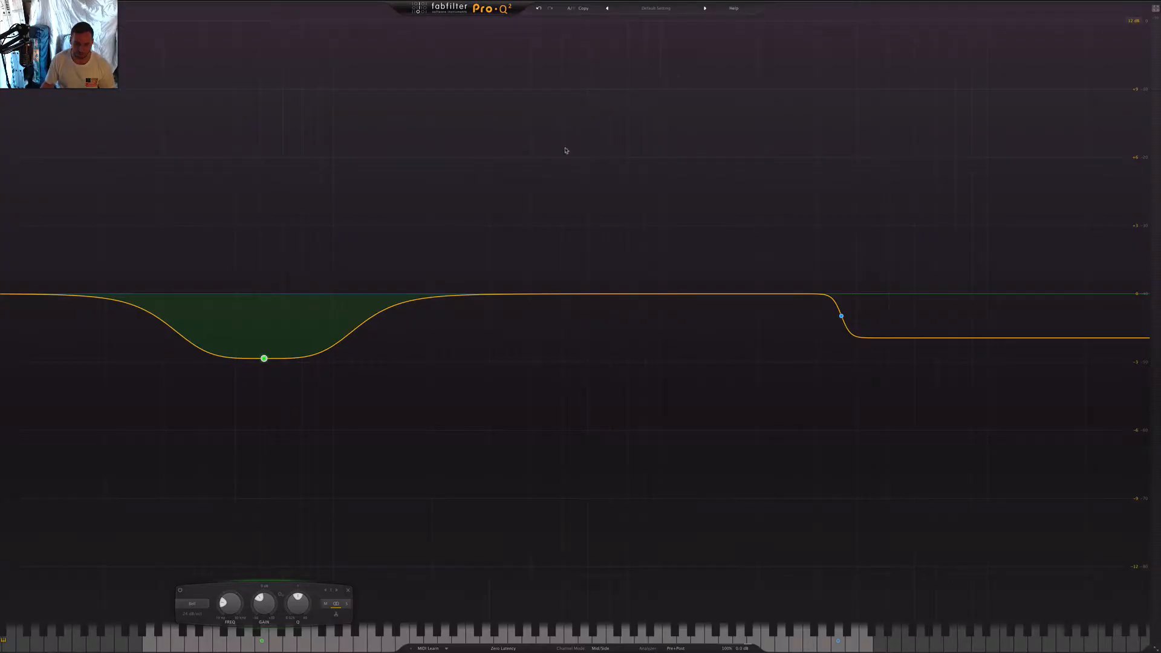
{"action": "left_click_drag", "start_coordinate": [263, 358], "coordinate": [618, 353]}
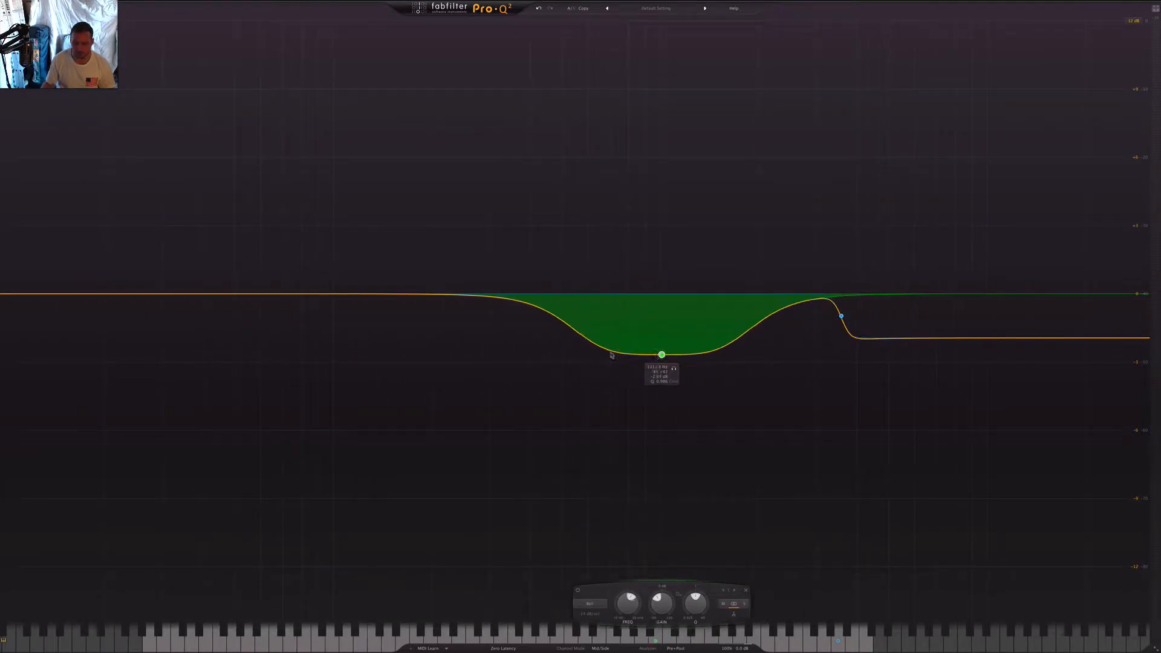
{"action": "left_click", "coordinate": [840, 317]}
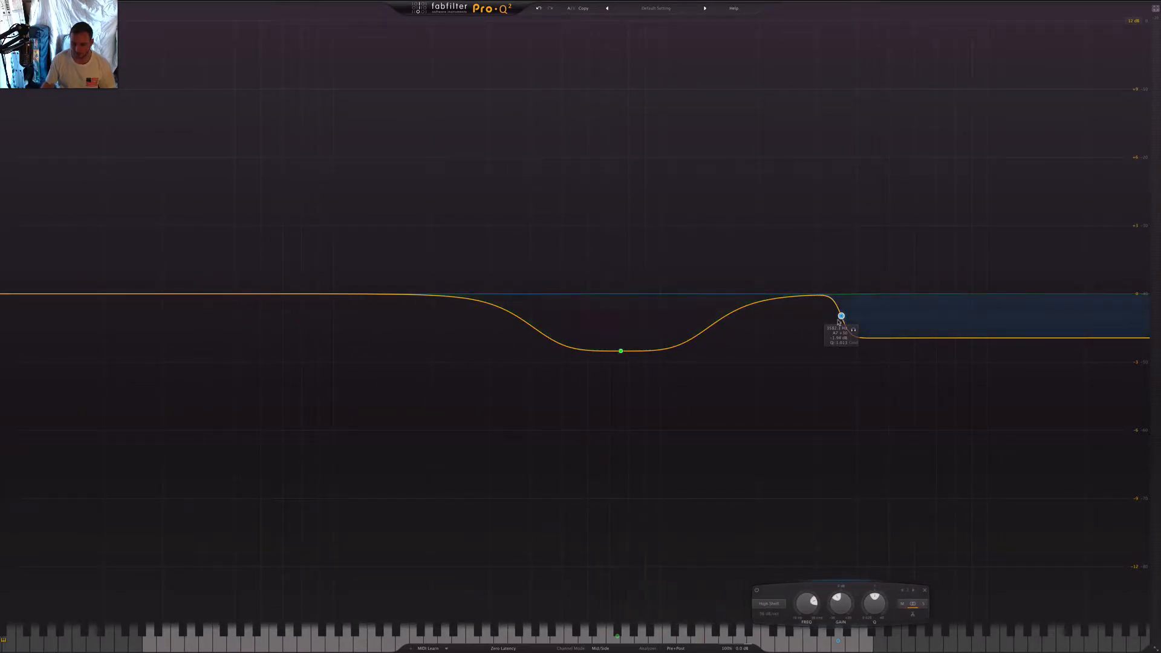
{"action": "left_click", "coordinate": [925, 590]}
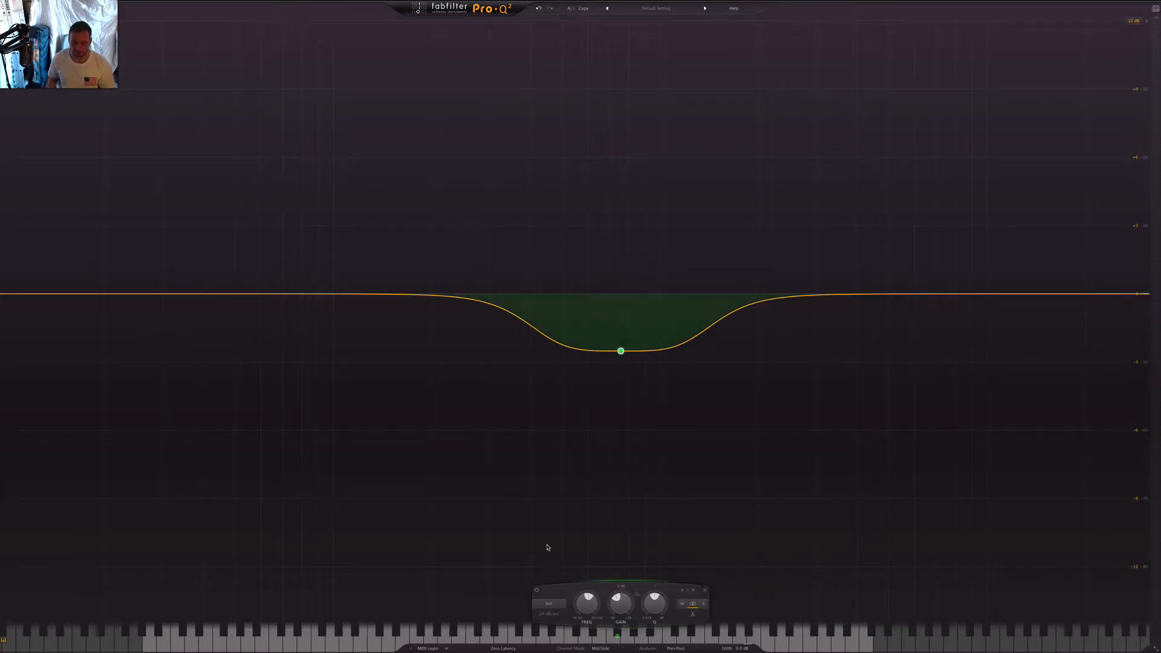
Step: Sweep the bell cut's Q repeatedly between wide and narrow settings, keeping its frequency and gain
{"action": "scroll", "coordinate": [650, 599], "scroll_direction": "down", "scroll_amount": 8}
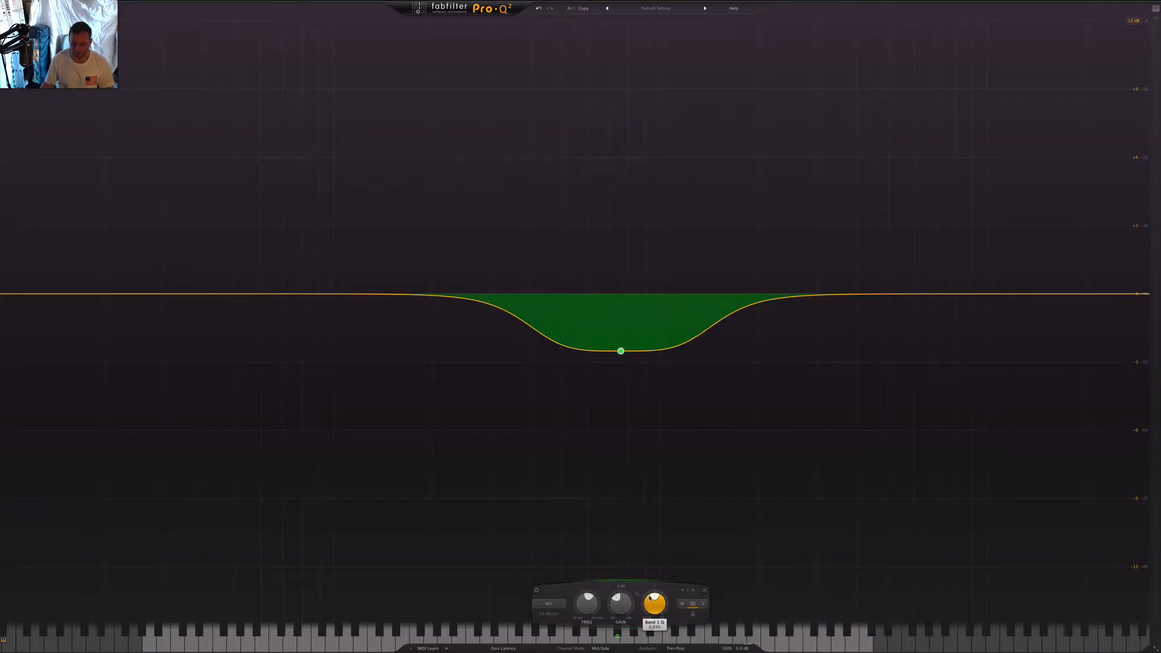
{"action": "scroll", "coordinate": [650, 598], "scroll_direction": "down", "scroll_amount": 1}
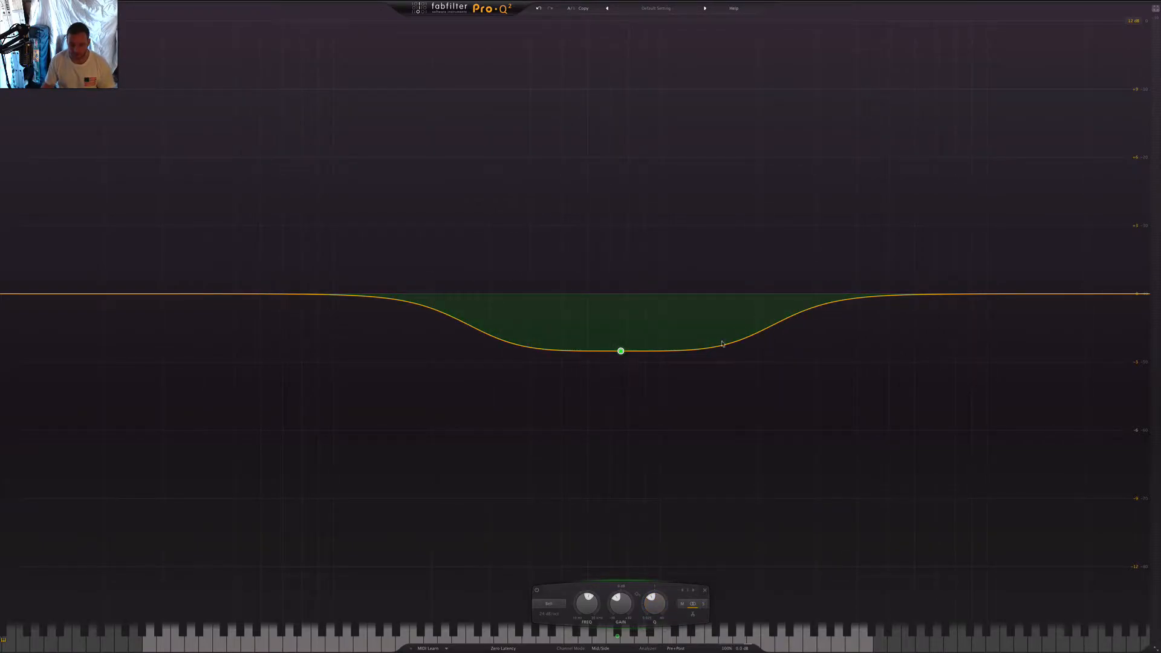
{"action": "mouse_move", "coordinate": [656, 603]}
{"action": "left_mouse_down"}
{"action": "mouse_move", "coordinate": [656, 577]}
{"action": "mouse_move", "coordinate": [658, 602]}
{"action": "left_mouse_up"}
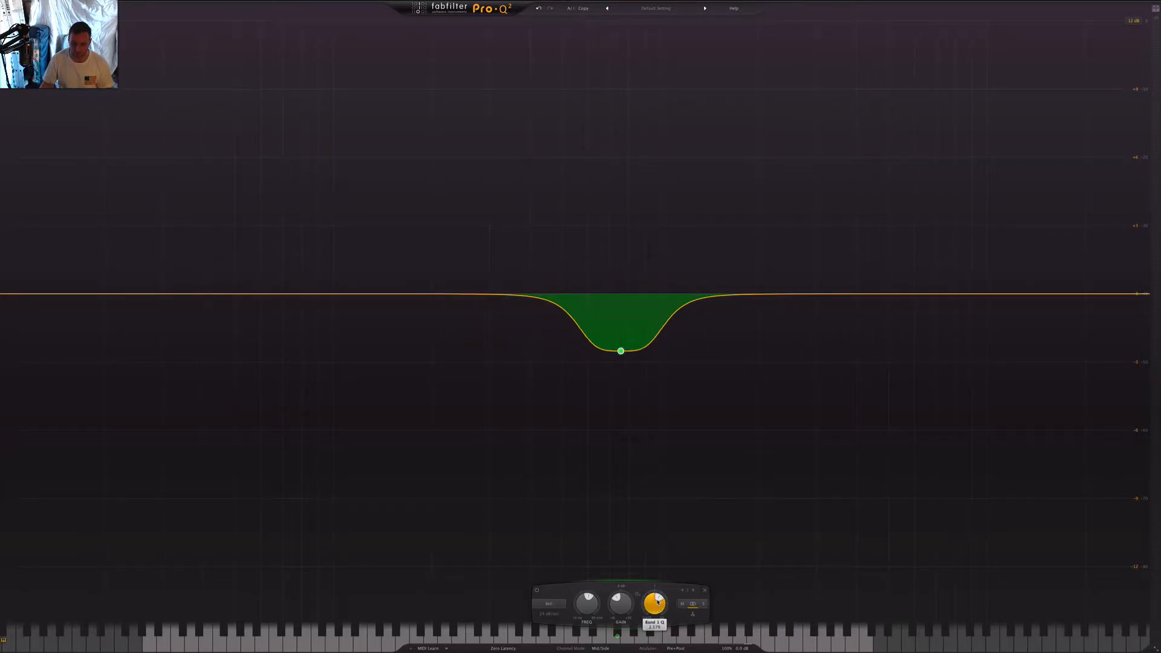
{"action": "scroll", "coordinate": [658, 602], "scroll_direction": "down", "scroll_amount": 3}
{"action": "scroll", "coordinate": [658, 602], "scroll_direction": "up", "scroll_amount": 6}
{"action": "scroll", "coordinate": [657, 603], "scroll_direction": "down", "scroll_amount": 10}
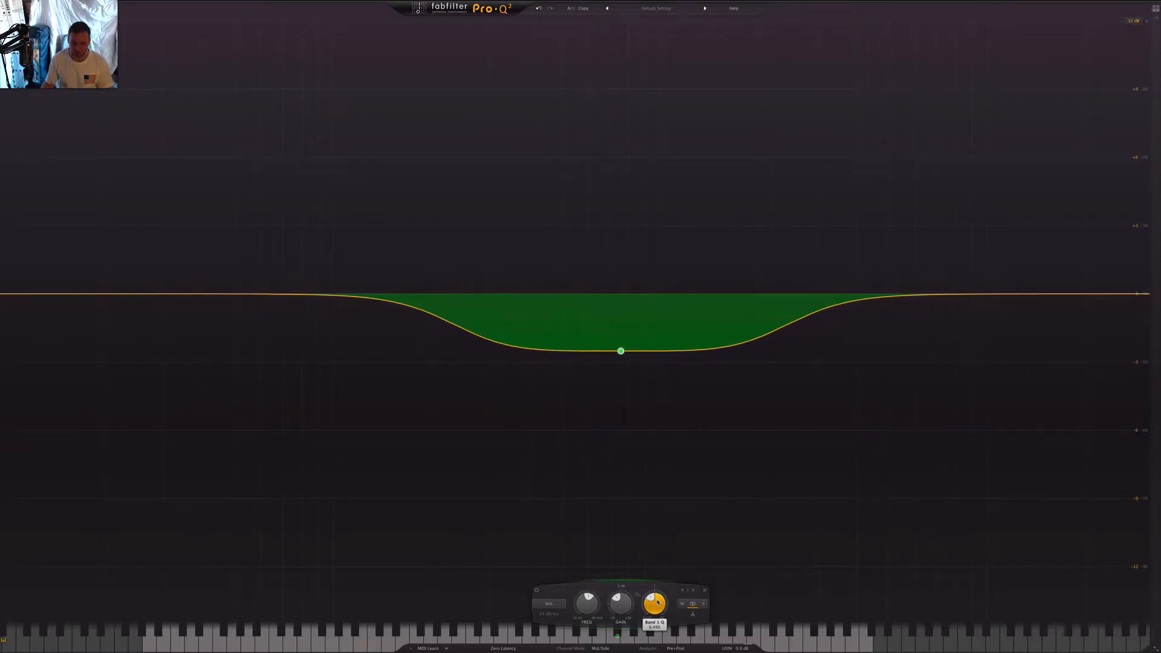
{"action": "scroll", "coordinate": [658, 602], "scroll_direction": "up", "scroll_amount": 8}
Step: Lower the bell's gain to about -10.9 dB, then raise it to a boost of about +1.6 dB
{"action": "scroll", "coordinate": [622, 602], "scroll_direction": "down", "scroll_amount": 10}
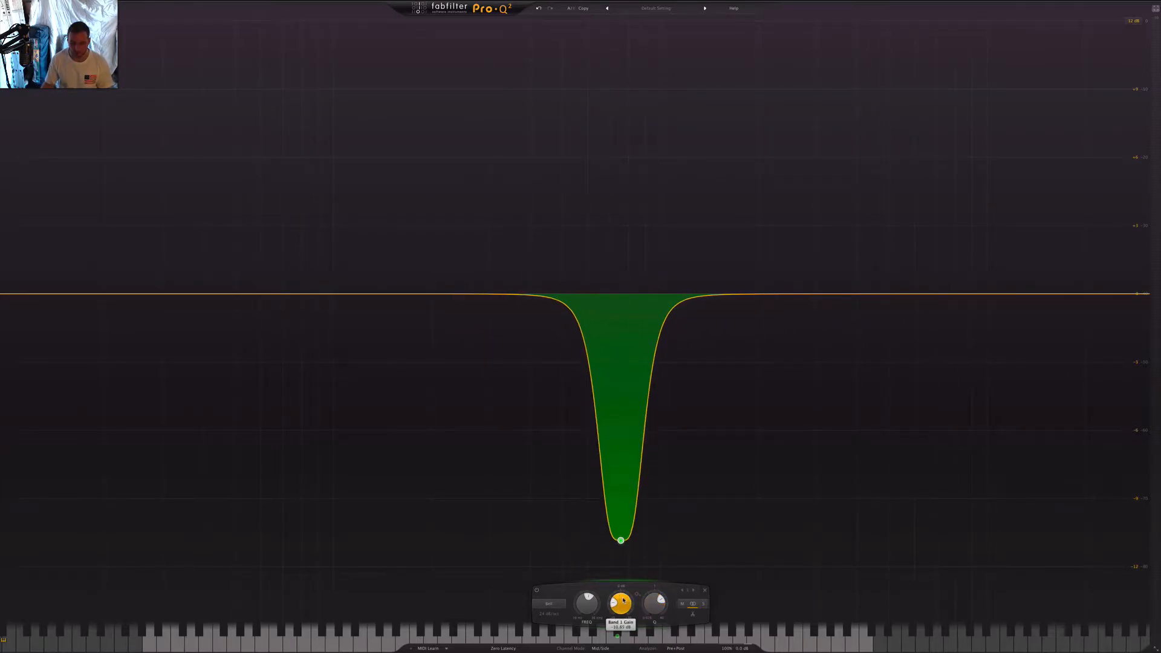
{"action": "scroll", "coordinate": [622, 602], "scroll_direction": "up", "scroll_amount": 12}
{"action": "scroll", "coordinate": [622, 602], "scroll_direction": "down", "scroll_amount": 5}
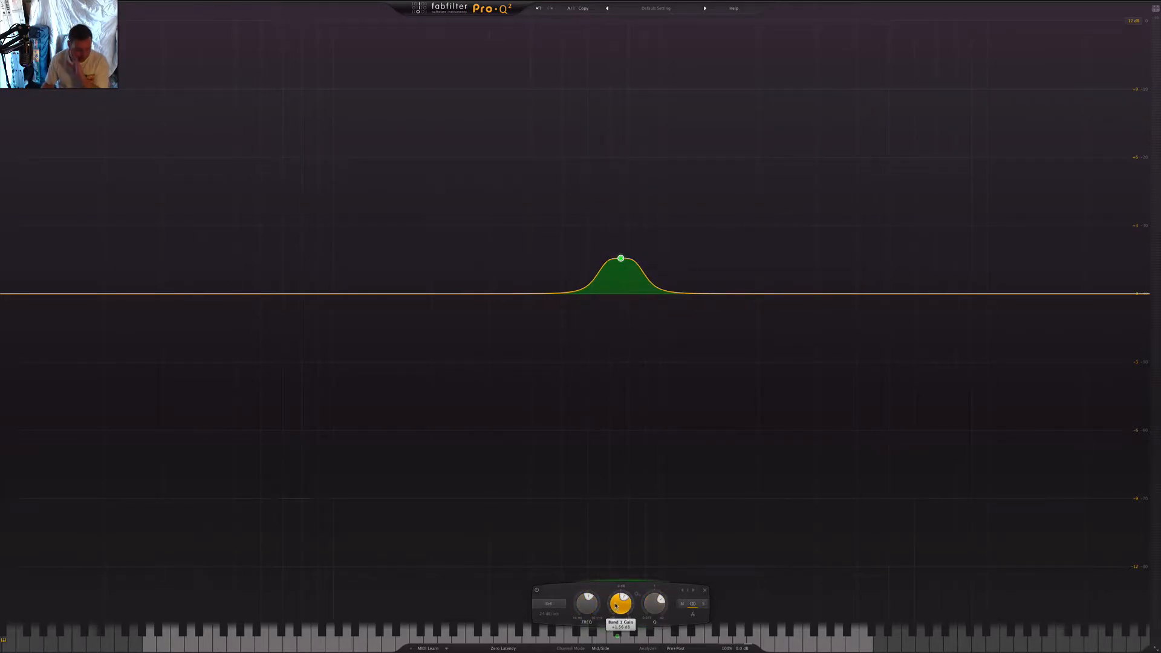
Step: Enable Gain-Q interaction and sweep the bell's Q wide and narrow, finishing with a narrow cut of about -2 dB
{"action": "mouse_move", "coordinate": [662, 600]}
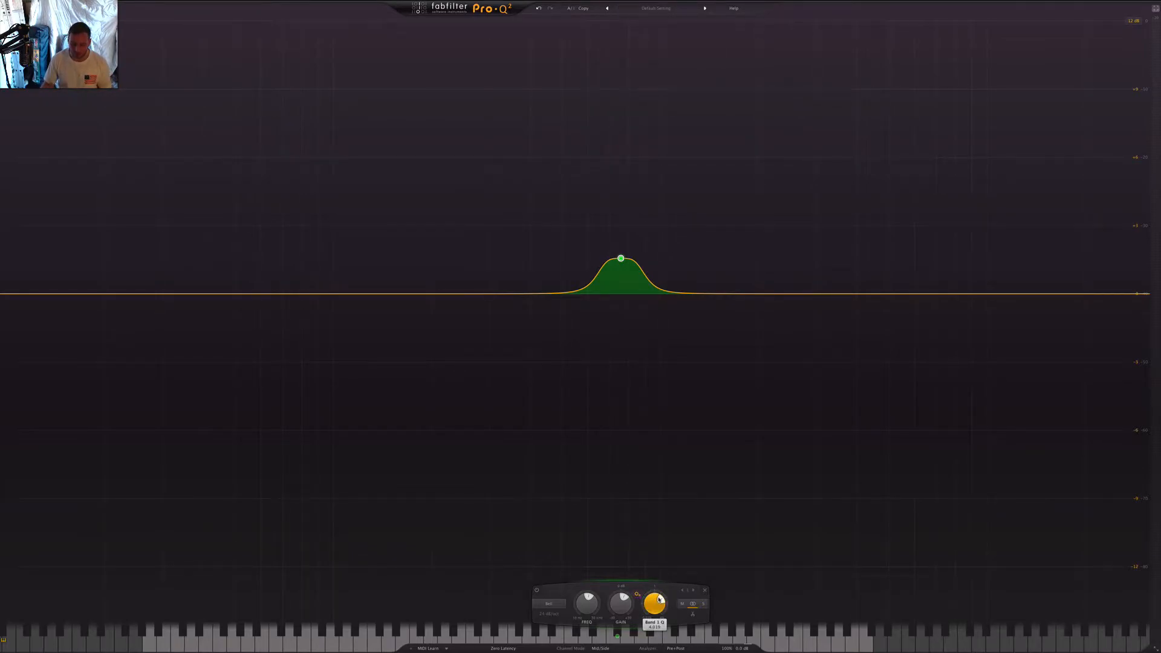
{"action": "scroll", "coordinate": [659, 600], "scroll_direction": "down", "scroll_amount": 15}
{"action": "scroll", "coordinate": [660, 600], "scroll_direction": "up", "scroll_amount": 20}
{"action": "scroll", "coordinate": [660, 599], "scroll_direction": "down", "scroll_amount": 9}
{"action": "scroll", "coordinate": [660, 599], "scroll_direction": "down", "scroll_amount": 5}
{"action": "scroll", "coordinate": [659, 599], "scroll_direction": "up", "scroll_amount": 6}
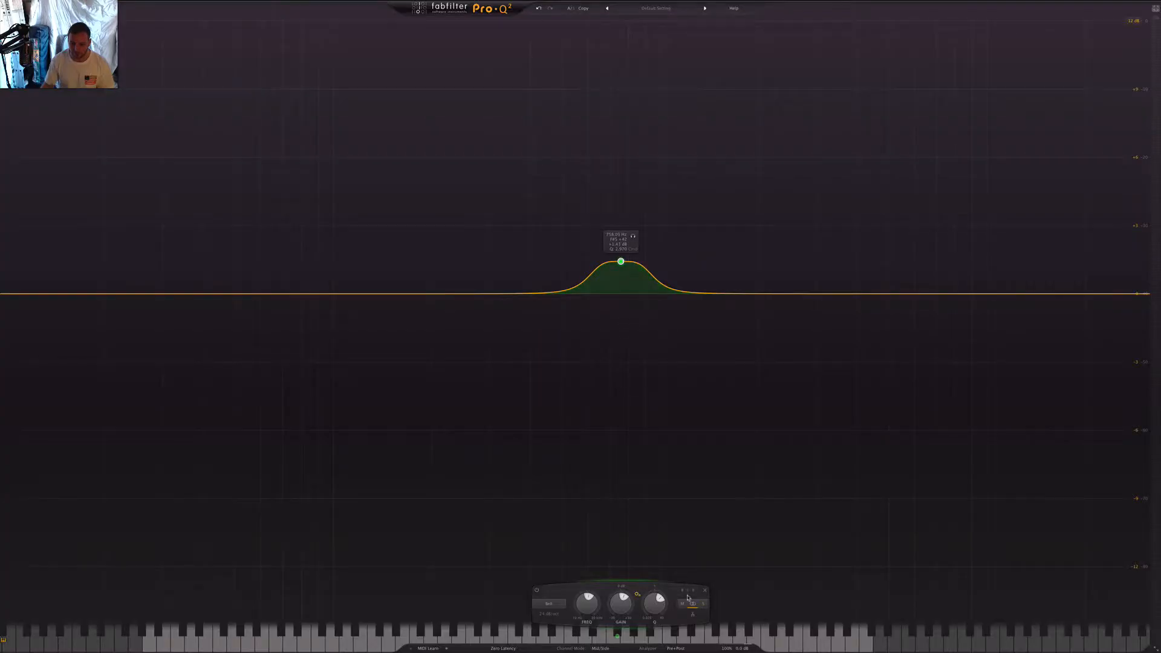
{"action": "left_click_drag", "start_coordinate": [655, 603], "coordinate": [655, 618]}
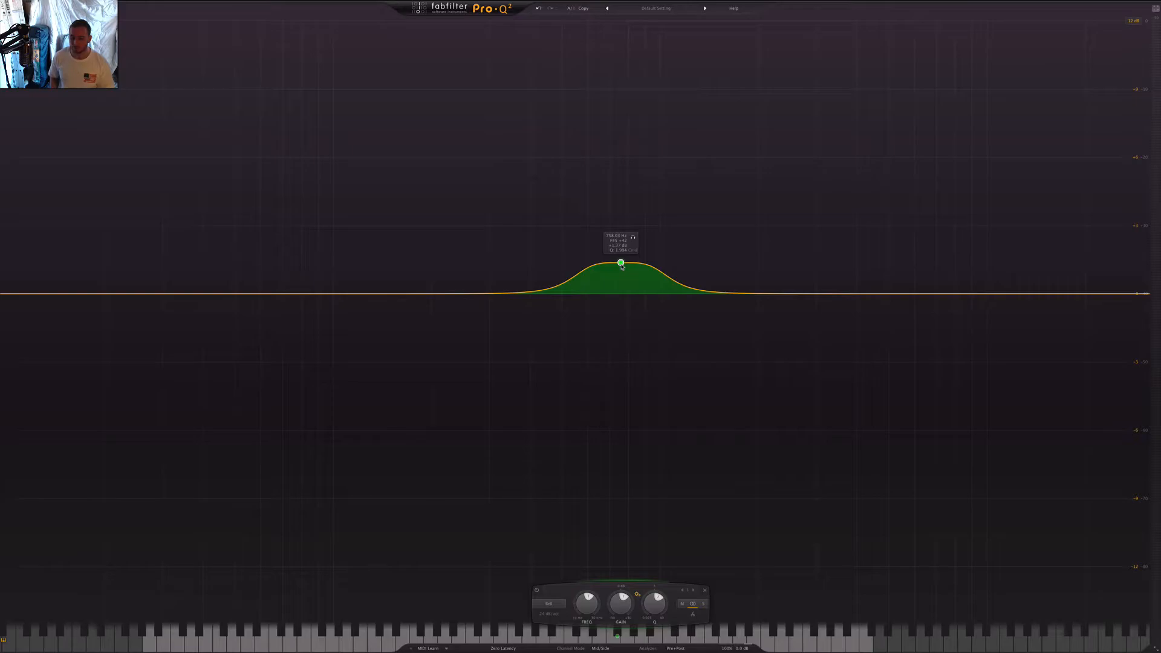
{"action": "mouse_move", "coordinate": [653, 600]}
{"action": "left_mouse_down"}
{"action": "mouse_move", "coordinate": [632, 611]}
{"action": "mouse_move", "coordinate": [651, 603]}
{"action": "left_mouse_up"}
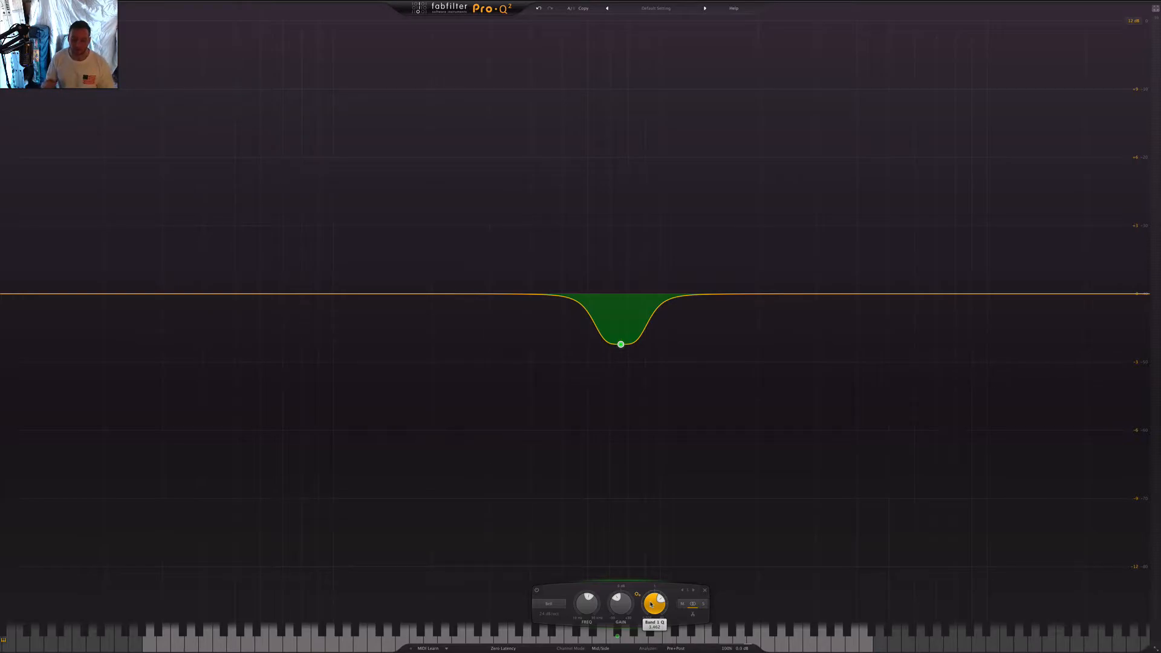
{"action": "left_click_drag", "start_coordinate": [652, 603], "coordinate": [670, 605]}
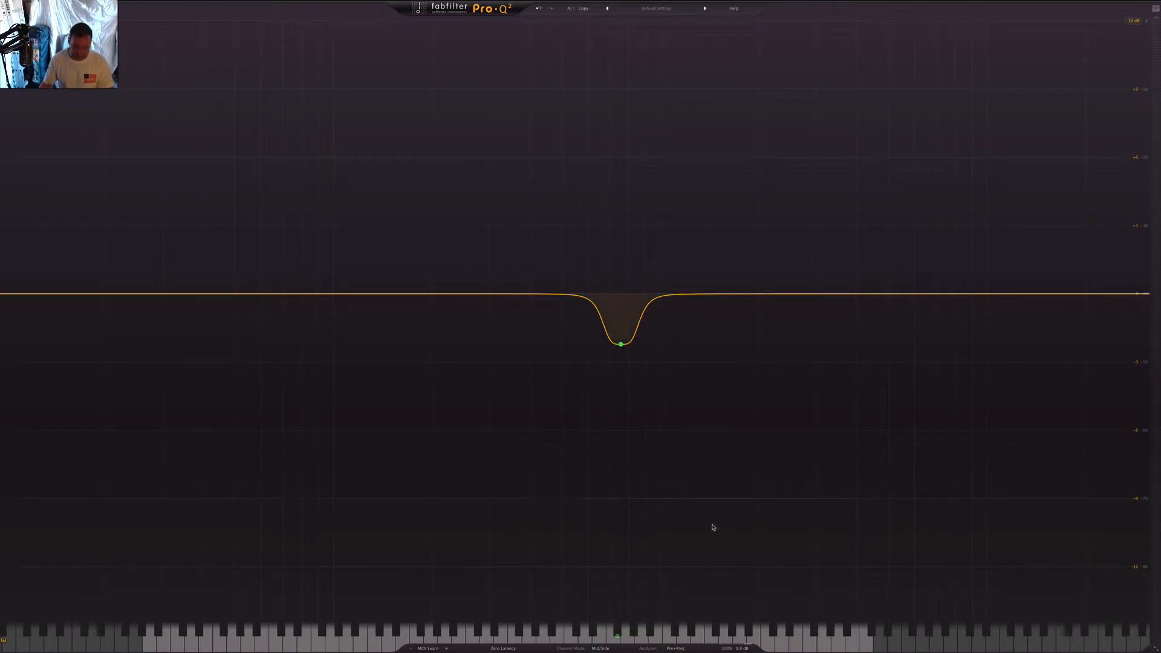
Step: Set the channel mode to Left/Right, leave the full-screen view, and review the channel mode options
{"action": "left_click", "coordinate": [600, 648]}
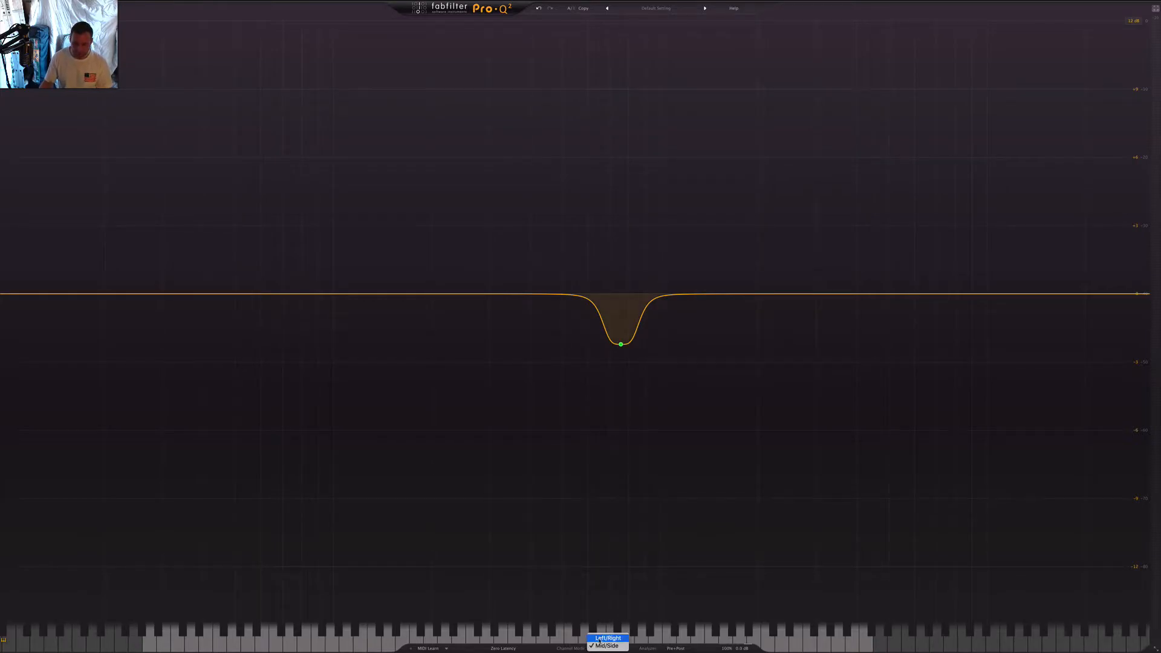
{"action": "left_click", "coordinate": [604, 638]}
{"action": "key", "text": "Escape"}
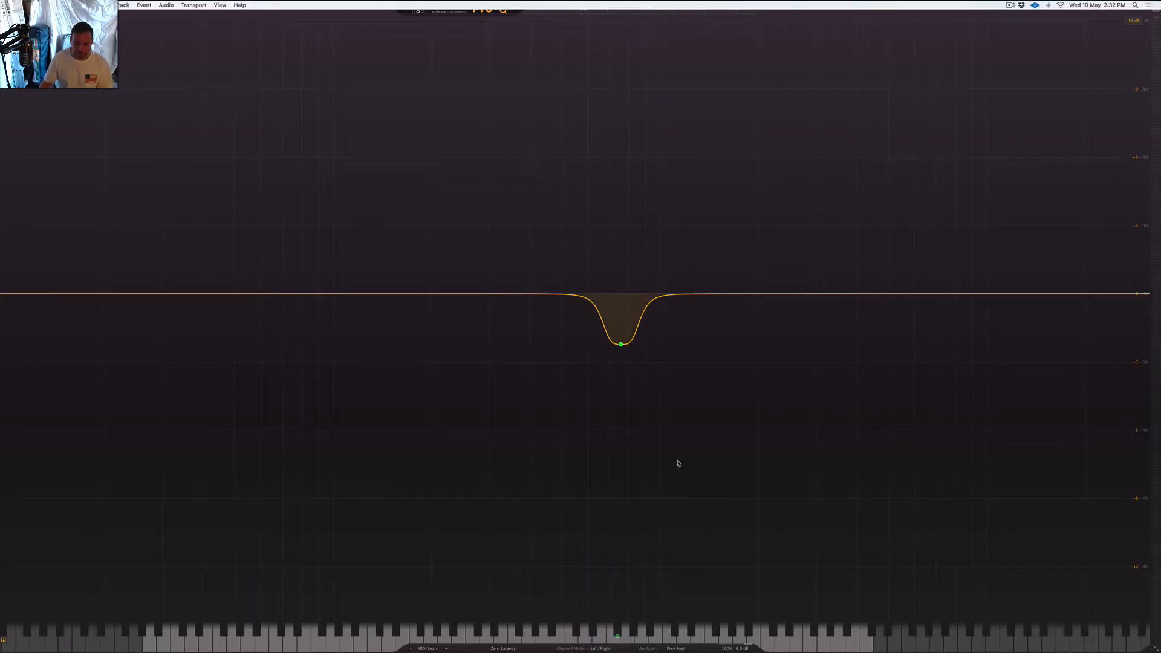
{"action": "left_click", "coordinate": [584, 380]}
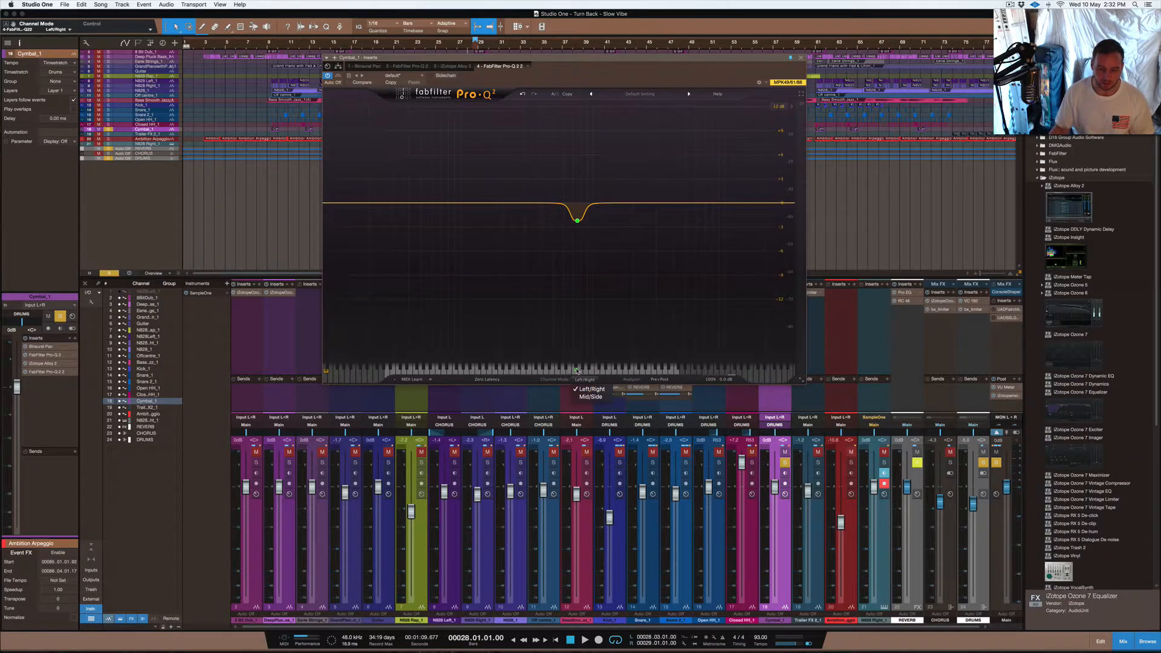
{"action": "left_click", "coordinate": [576, 370]}
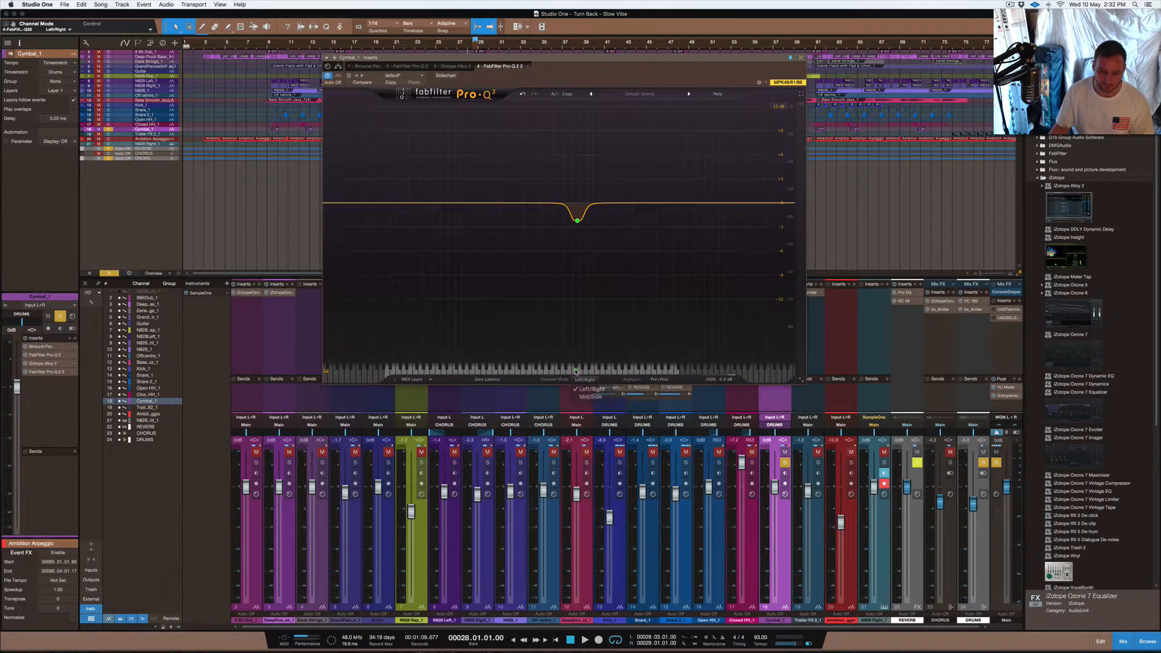
Step: Use the piano display to tune the bell to B4 (493.88 Hz), then about 4186 Hz, and finally 1760 Hz
{"action": "left_click_drag", "start_coordinate": [575, 371], "coordinate": [551, 372]}
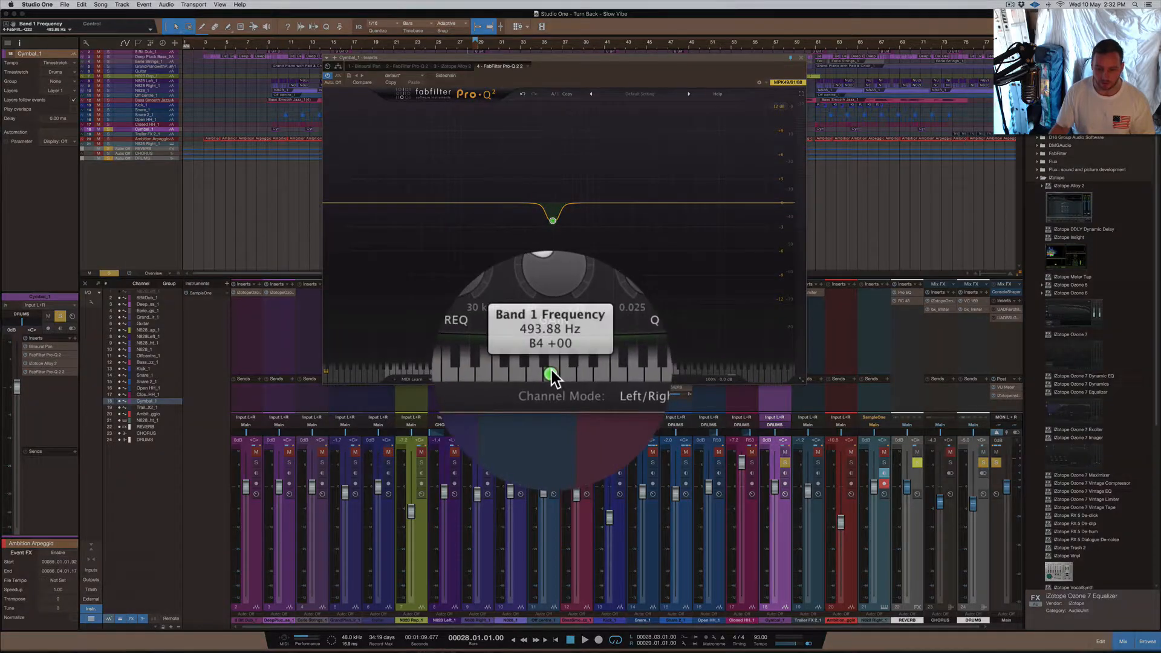
{"action": "left_click_drag", "start_coordinate": [553, 370], "coordinate": [676, 371]}
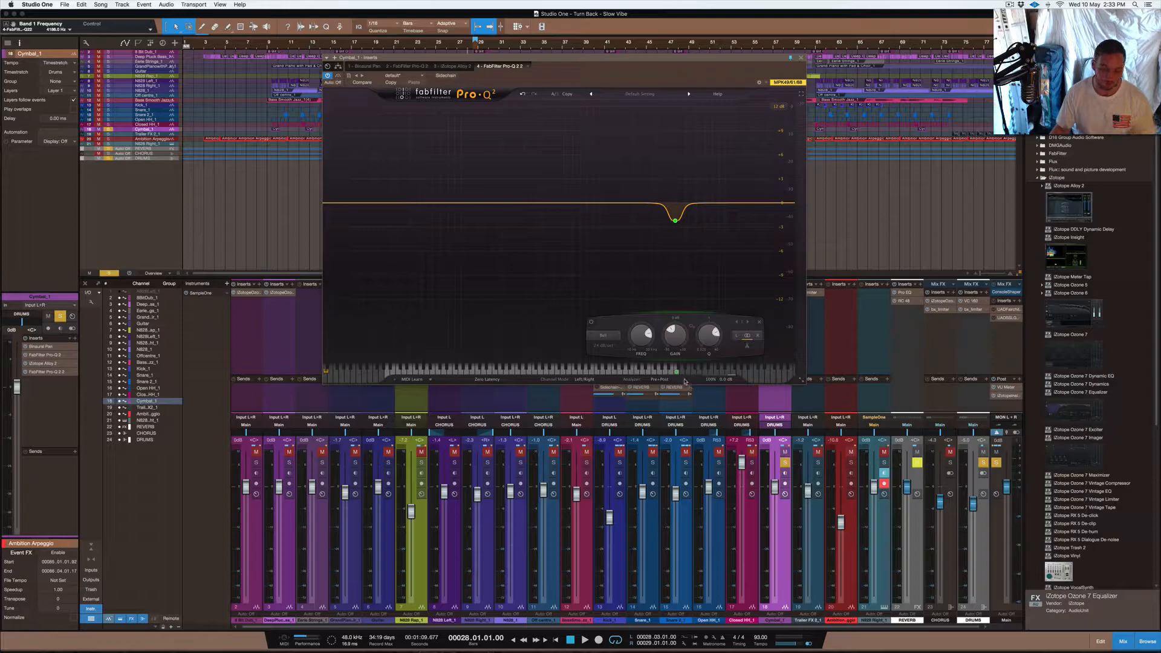
{"action": "left_click_drag", "start_coordinate": [677, 371], "coordinate": [626, 370]}
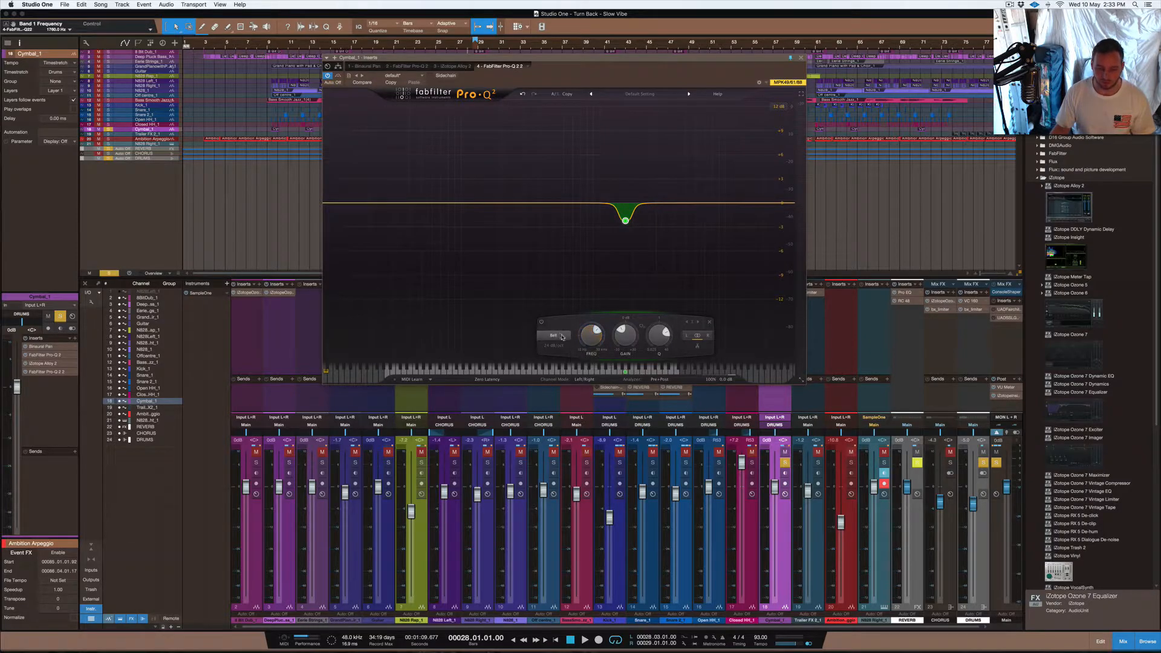
Step: Switch the channel mode to Mid/Side and make the bell a Mid-only cut at about 20 Hz, -7.8 dB and Q 2.5
{"action": "left_click", "coordinate": [588, 379]}
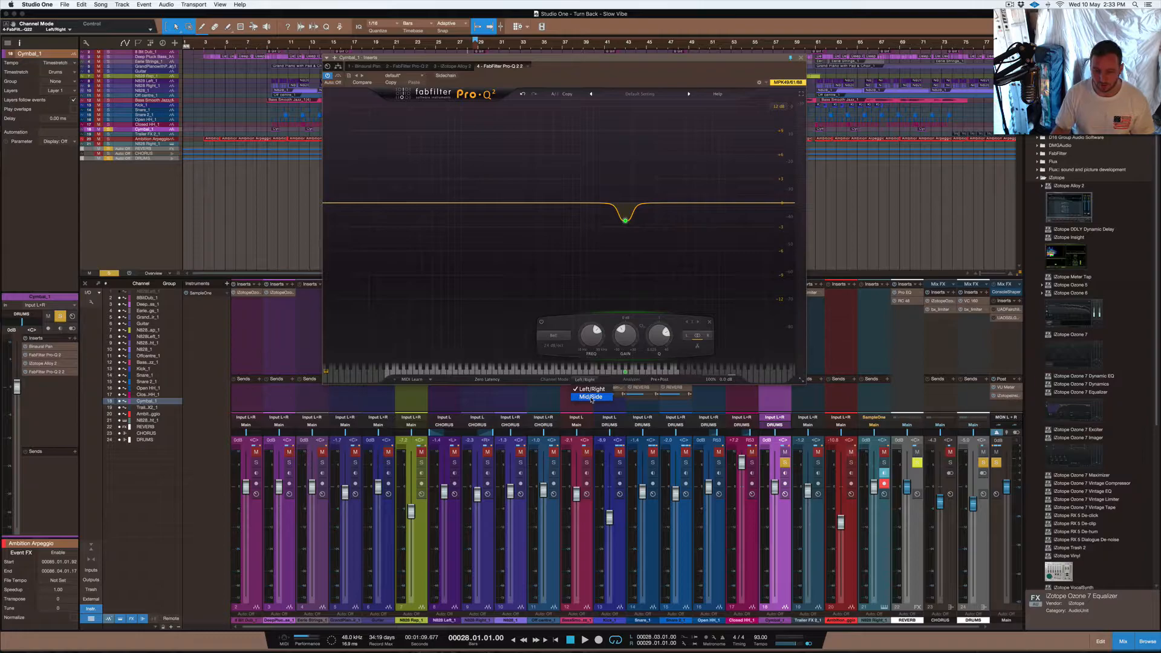
{"action": "left_click", "coordinate": [591, 397]}
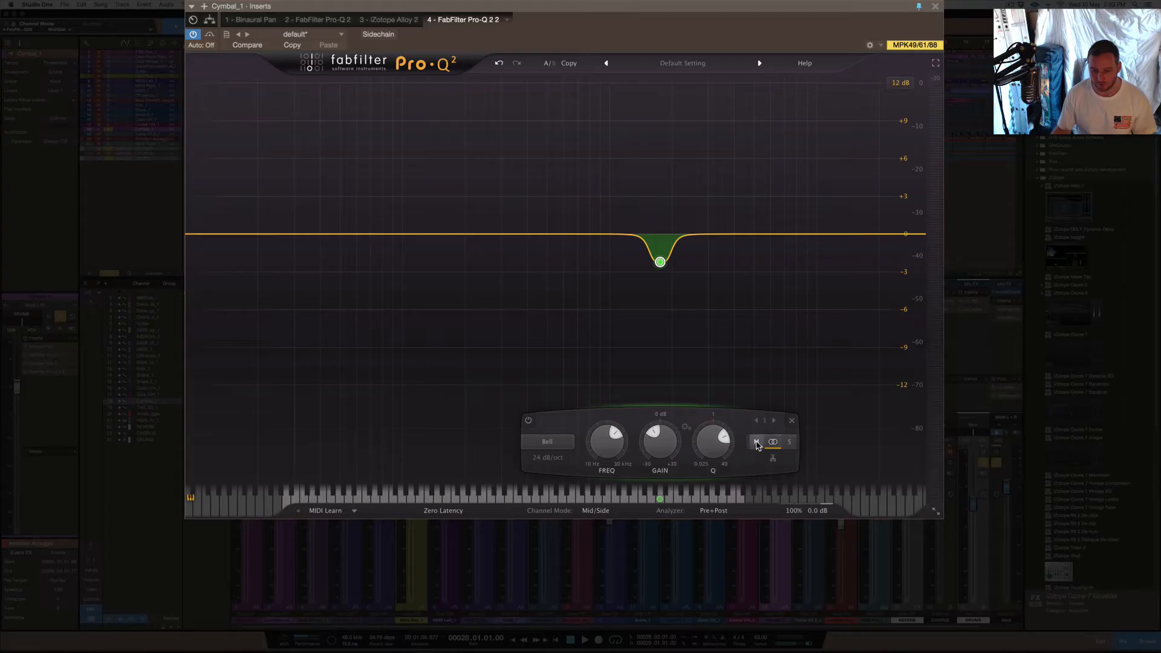
{"action": "left_click_drag", "start_coordinate": [663, 266], "coordinate": [260, 341]}
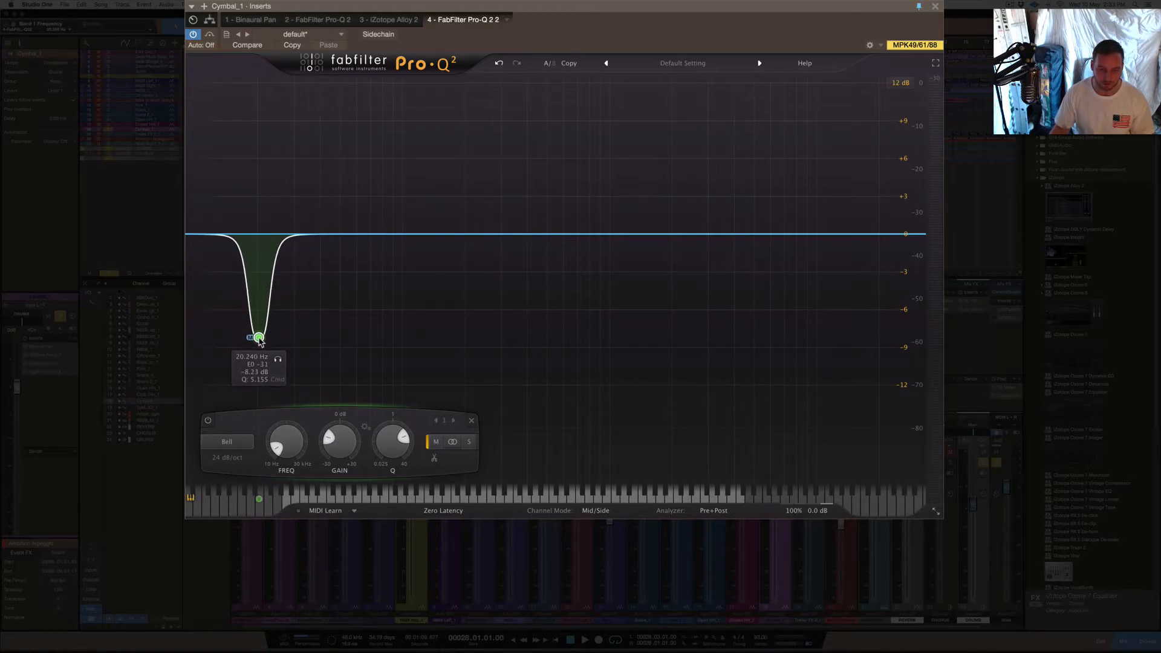
{"action": "left_click_drag", "start_coordinate": [379, 439], "coordinate": [380, 447]}
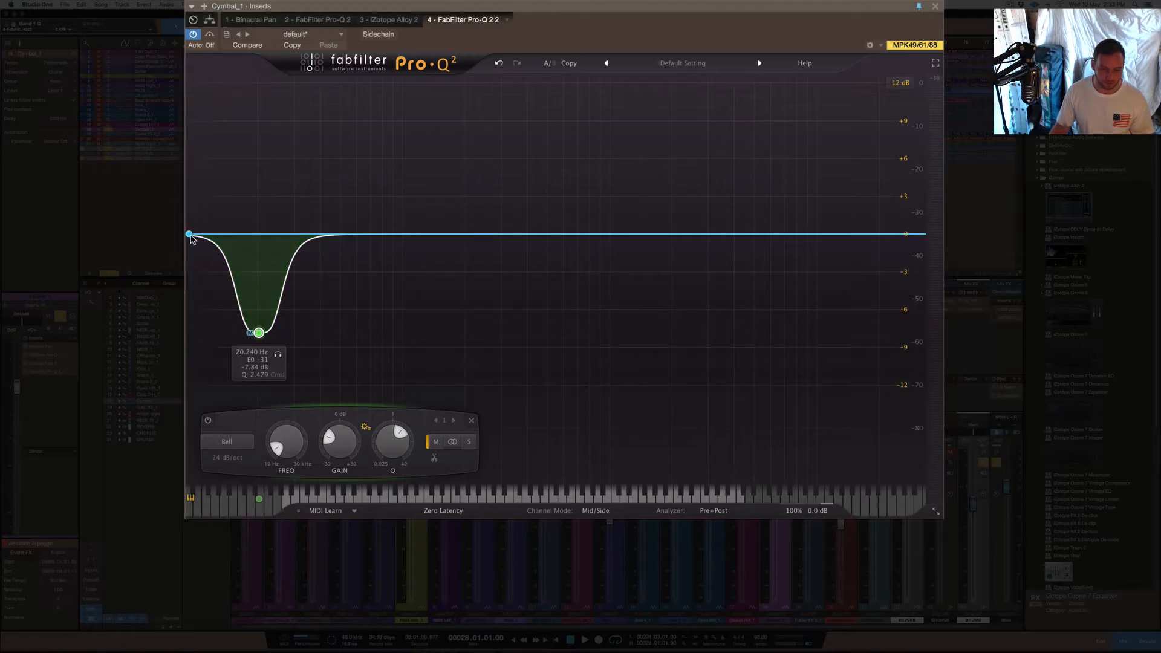
Step: Replace the bell with a Side-only 12 dB/oct Low Cut and raise its frequency to about 146 Hz
{"action": "left_click", "coordinate": [472, 420]}
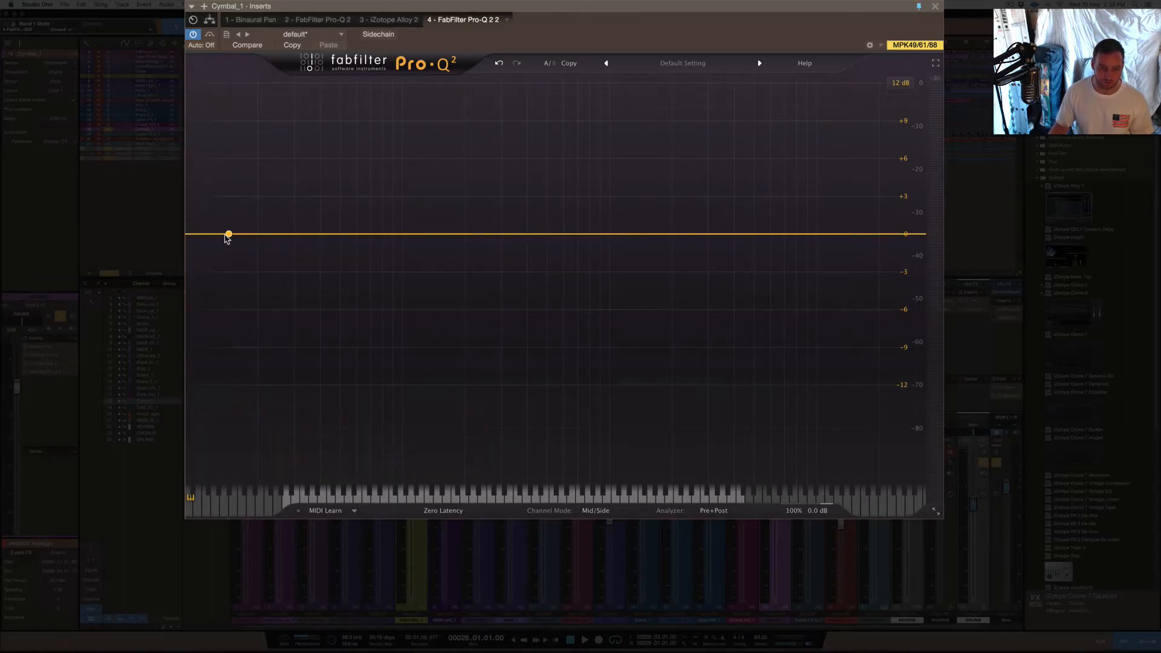
{"action": "left_click", "coordinate": [213, 234]}
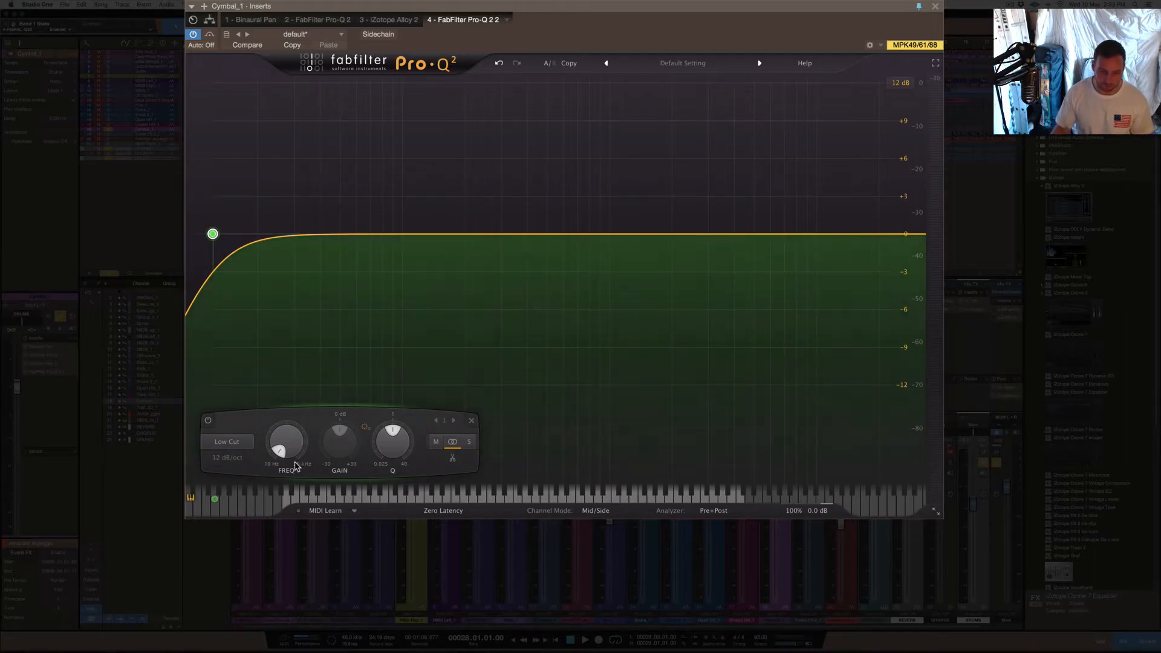
{"action": "left_click", "coordinate": [470, 442]}
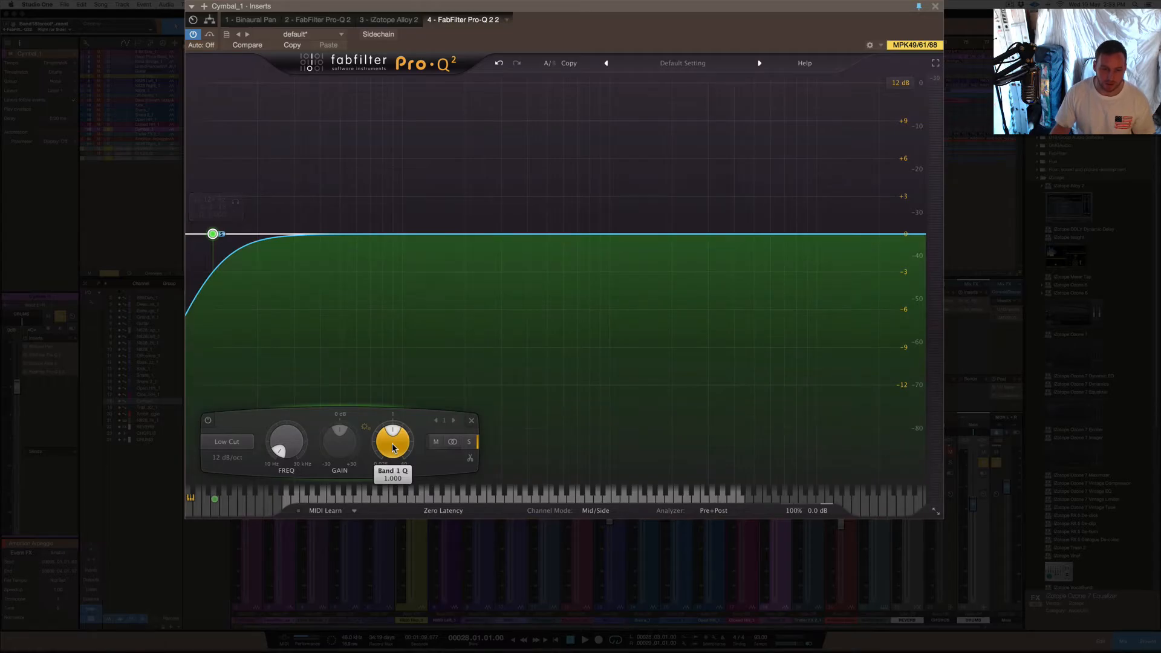
{"action": "scroll", "coordinate": [291, 451], "scroll_direction": "up", "scroll_amount": 4}
{"action": "scroll", "coordinate": [291, 451], "scroll_direction": "up", "scroll_amount": 15}
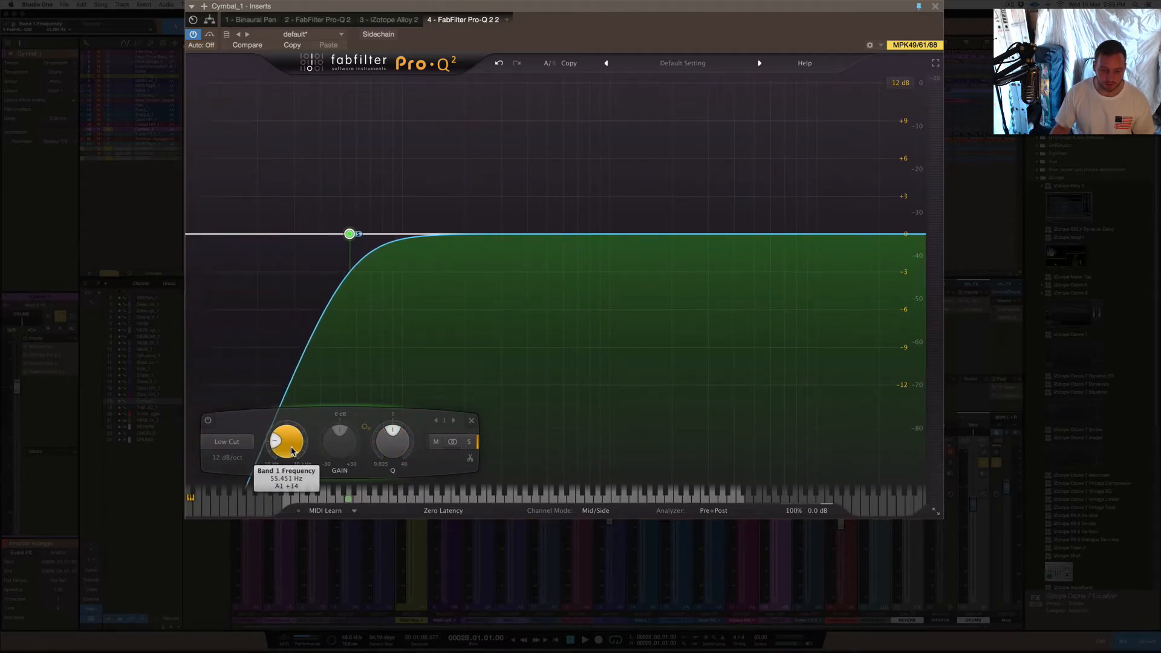
{"action": "scroll", "coordinate": [292, 451], "scroll_direction": "up", "scroll_amount": 1}
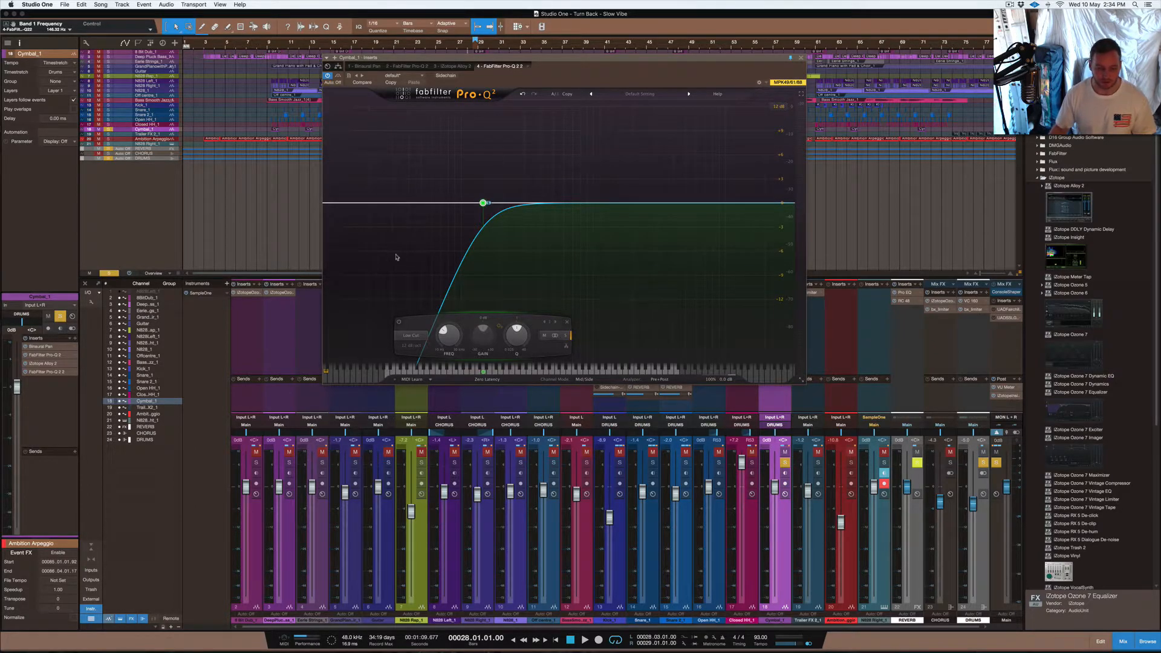
Step: Step the Low Cut's slope through 96, 18, 12 and 24 dB/oct, finishing at 96 dB/oct
{"action": "scroll", "coordinate": [406, 349], "scroll_direction": "up", "scroll_amount": 3}
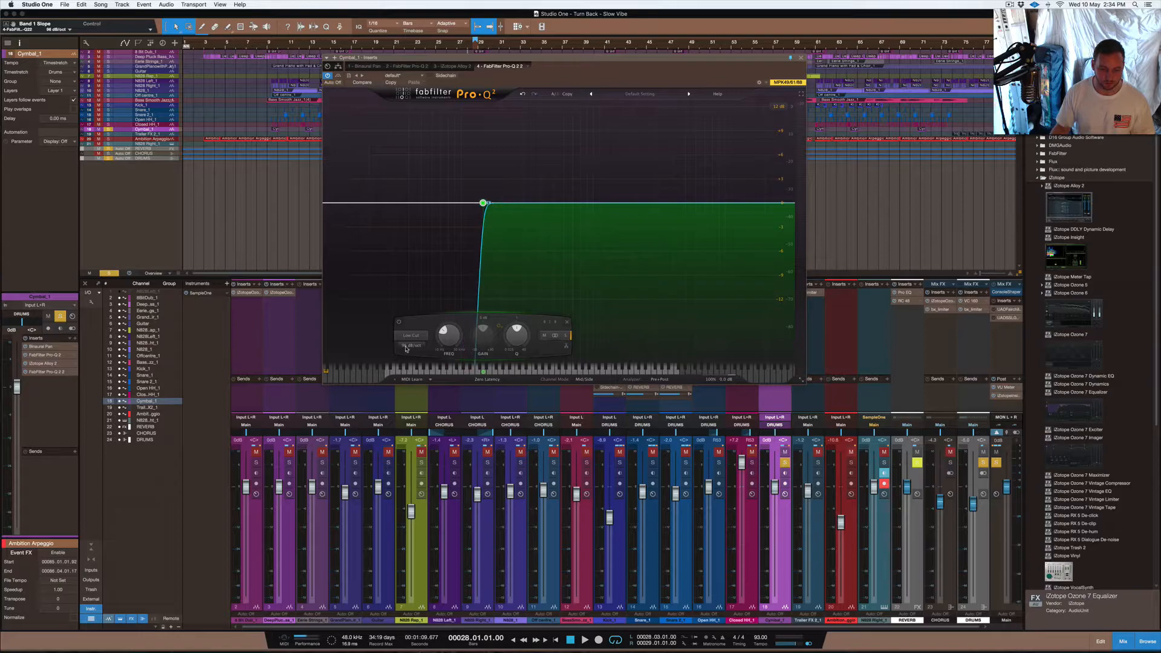
{"action": "scroll", "coordinate": [405, 349], "scroll_direction": "down", "scroll_amount": 2}
{"action": "scroll", "coordinate": [406, 349], "scroll_direction": "down", "scroll_amount": 4}
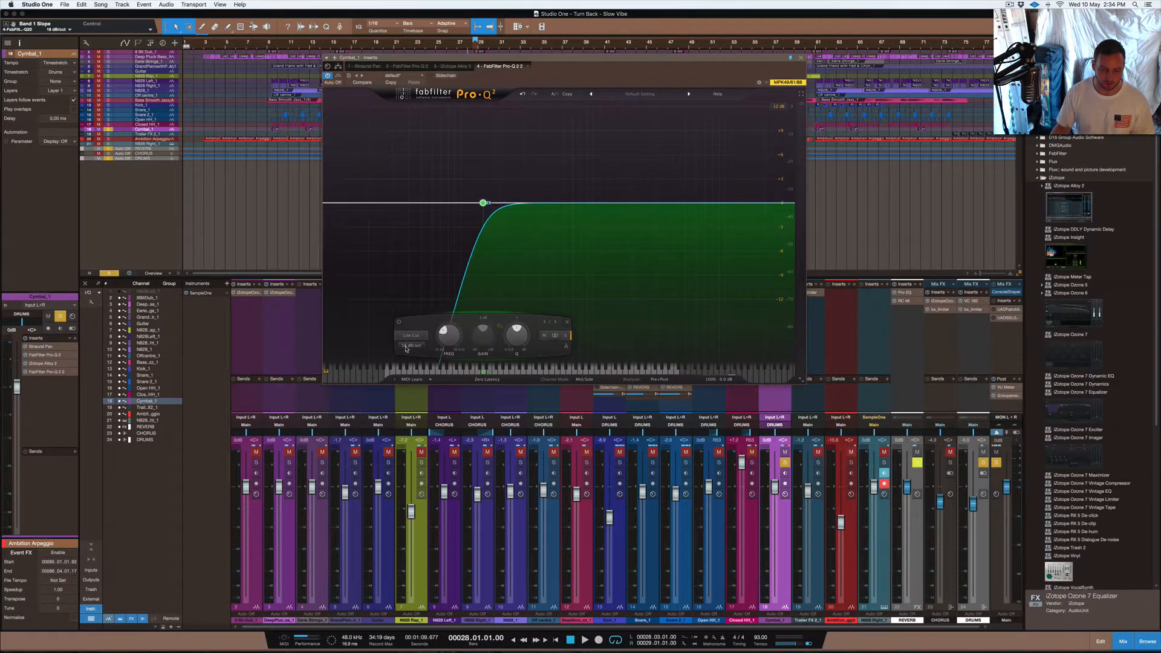
{"action": "scroll", "coordinate": [405, 349], "scroll_direction": "up", "scroll_amount": 2}
{"action": "scroll", "coordinate": [406, 349], "scroll_direction": "down", "scroll_amount": 2}
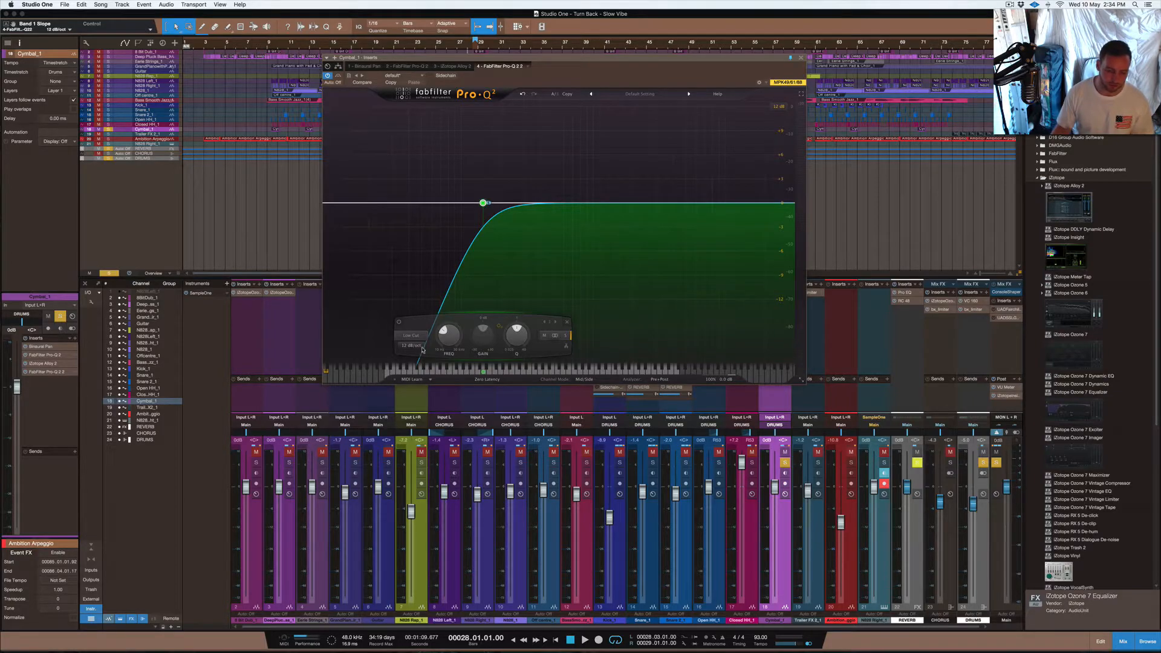
{"action": "scroll", "coordinate": [413, 347], "scroll_direction": "down", "scroll_amount": 1}
{"action": "scroll", "coordinate": [414, 347], "scroll_direction": "up", "scroll_amount": 2}
{"action": "scroll", "coordinate": [414, 347], "scroll_direction": "up", "scroll_amount": 1}
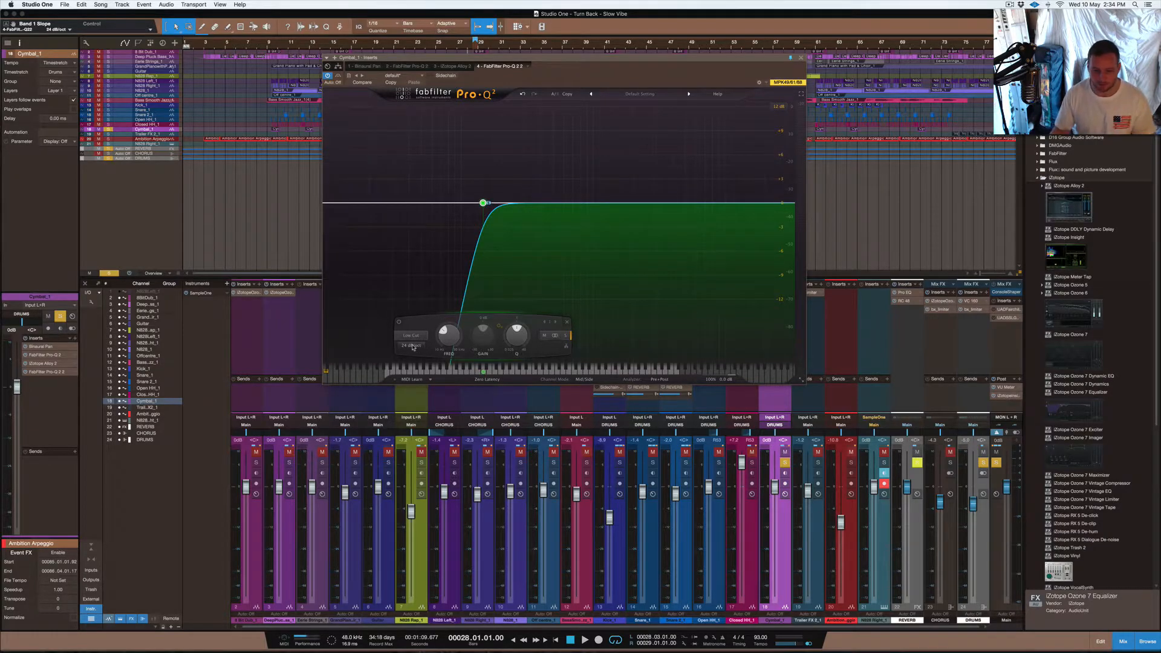
{"action": "scroll", "coordinate": [414, 347], "scroll_direction": "up", "scroll_amount": 5}
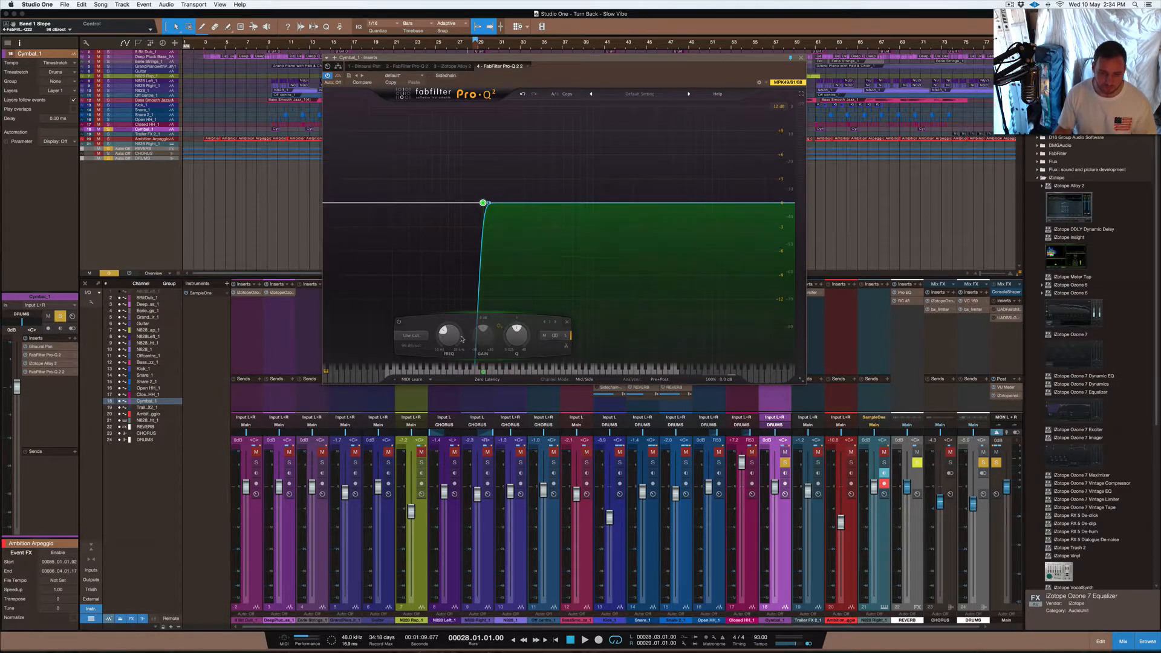
Step: Replace the Low Cut band with a new Notch band and move its frequency up to about 1.7 kHz
{"action": "left_click", "coordinate": [566, 322]}
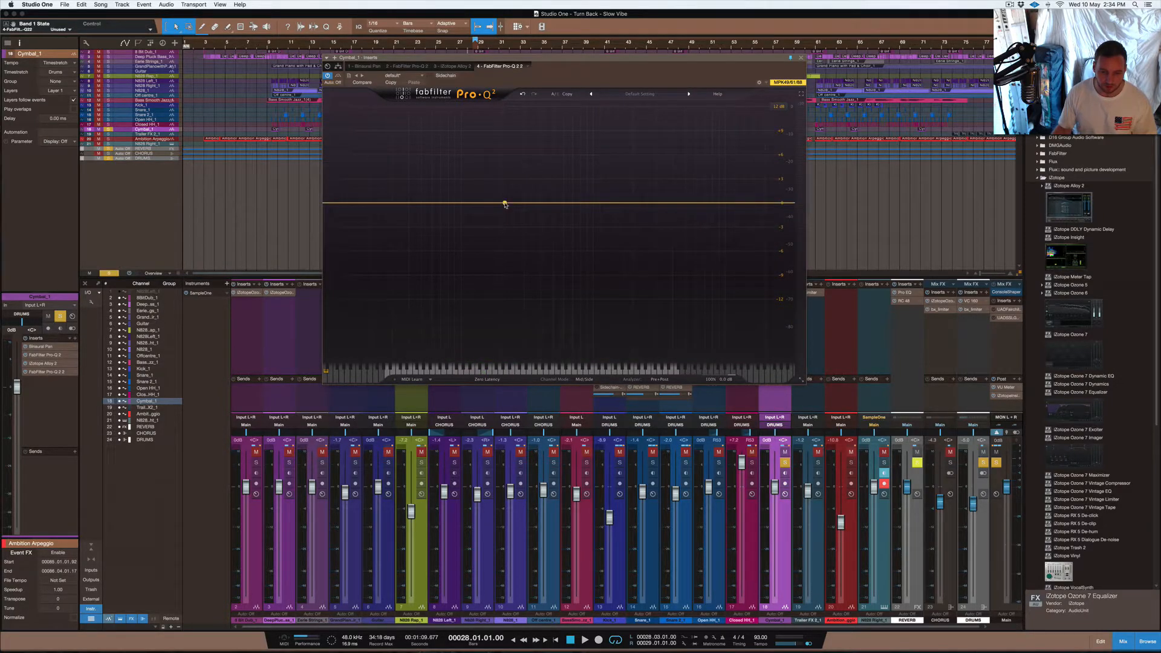
{"action": "left_click", "coordinate": [504, 204]}
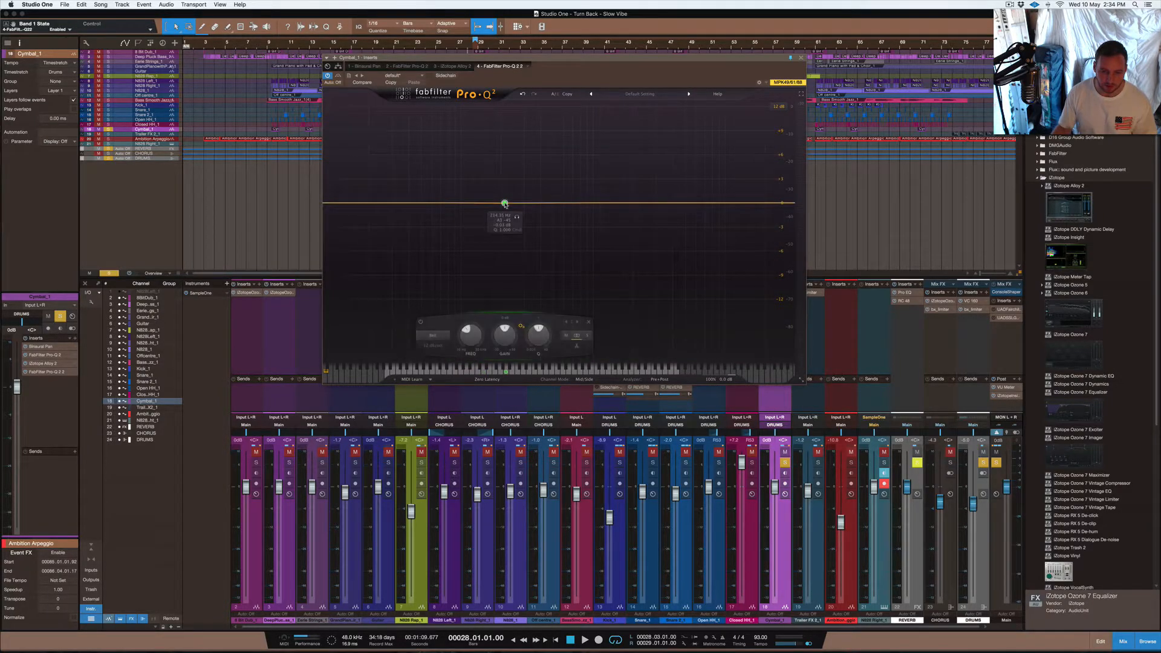
{"action": "left_click", "coordinate": [433, 335]}
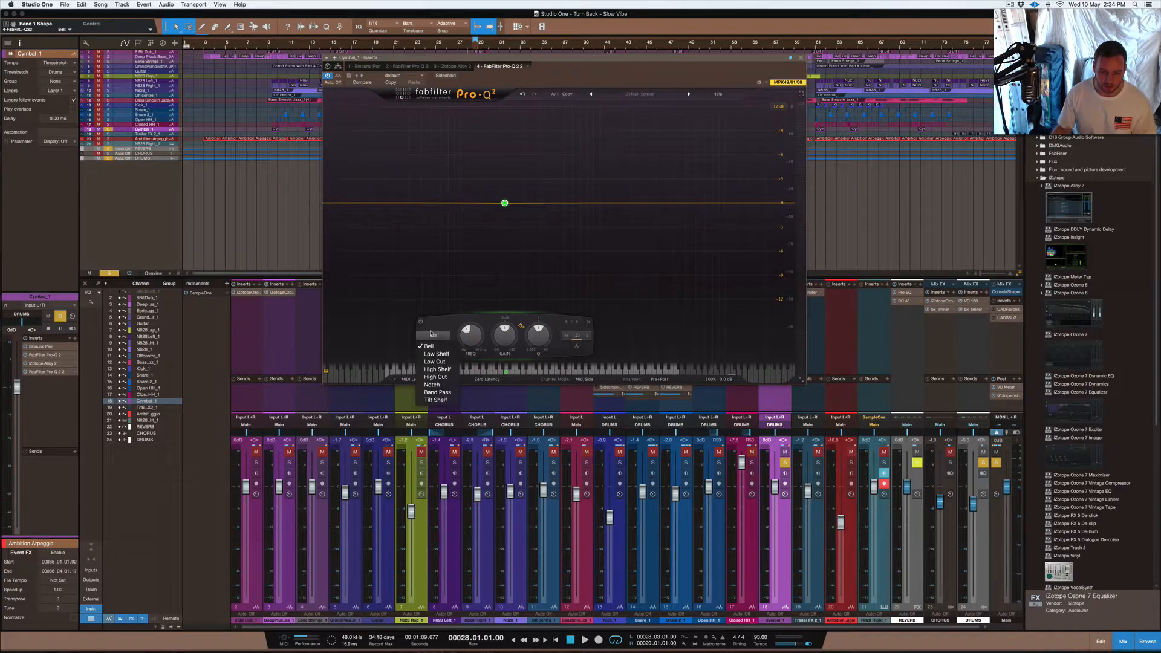
{"action": "left_click", "coordinate": [440, 385]}
{"action": "left_click_drag", "start_coordinate": [504, 203], "coordinate": [624, 204]}
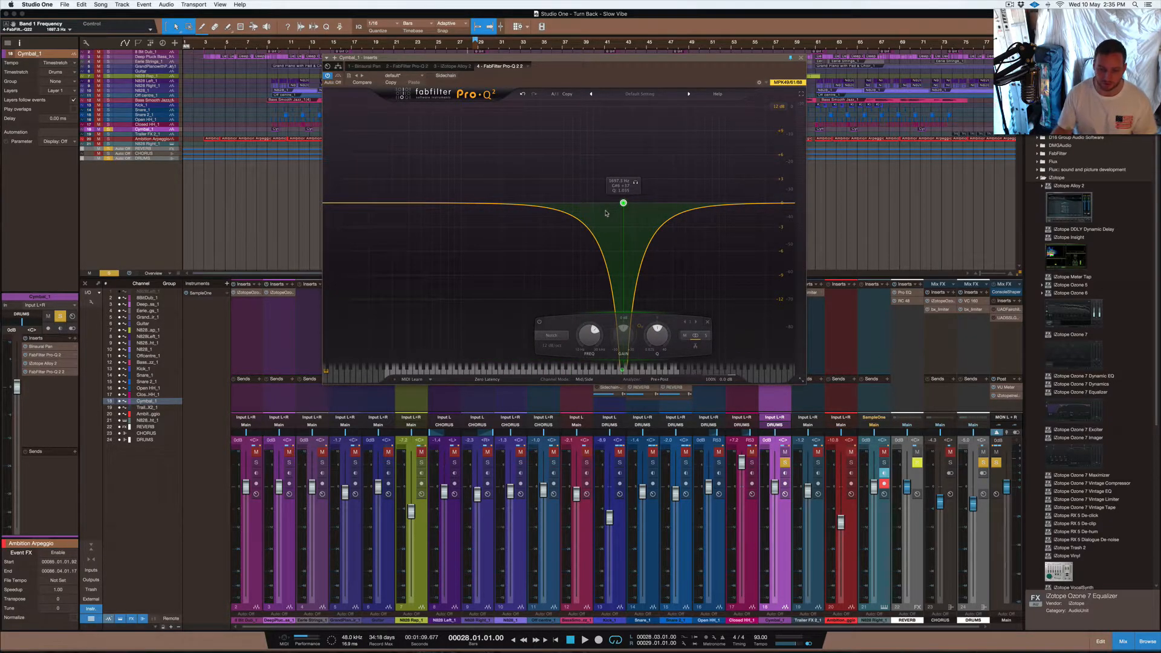
Step: Sweep the Notch's Q up to 40, down to 0.025, and back up to a narrow width
{"action": "scroll", "coordinate": [662, 335], "scroll_direction": "up", "scroll_amount": 10}
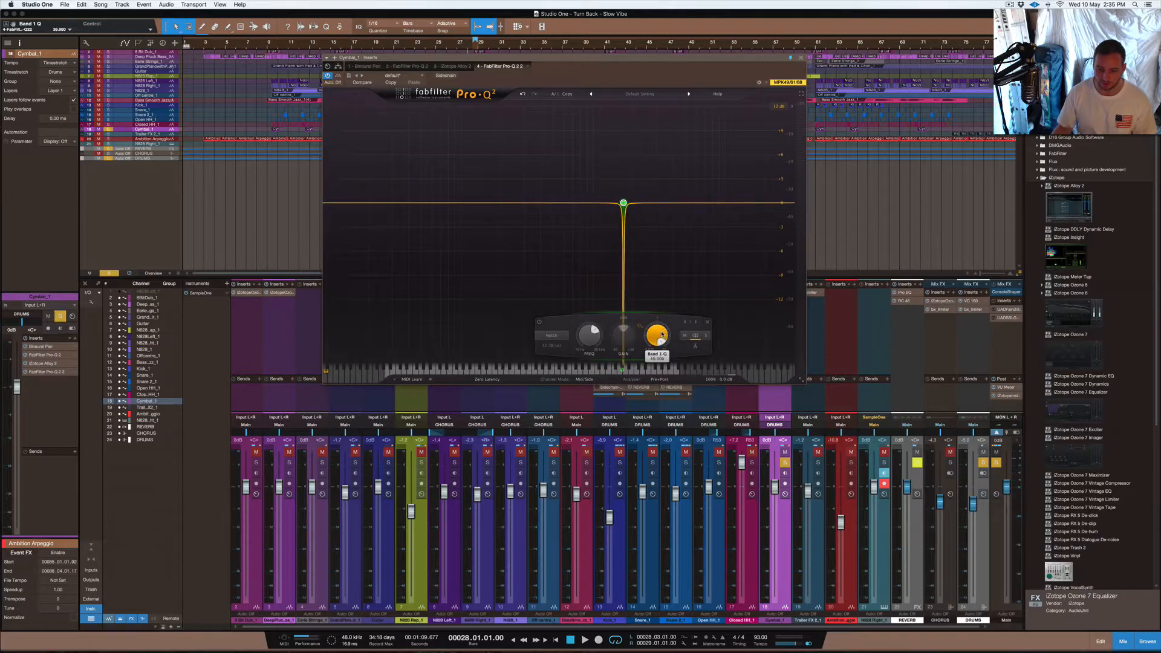
{"action": "scroll", "coordinate": [662, 334], "scroll_direction": "down", "scroll_amount": 20}
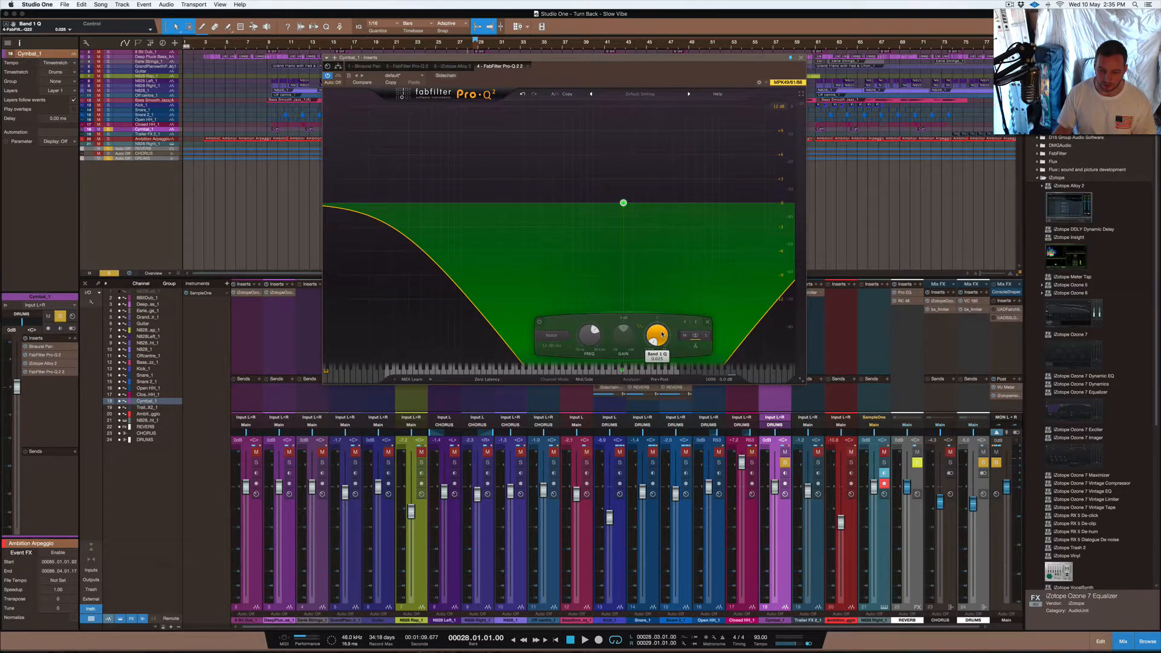
{"action": "scroll", "coordinate": [662, 333], "scroll_direction": "up", "scroll_amount": 20}
{"action": "scroll", "coordinate": [662, 334], "scroll_direction": "down", "scroll_amount": 3}
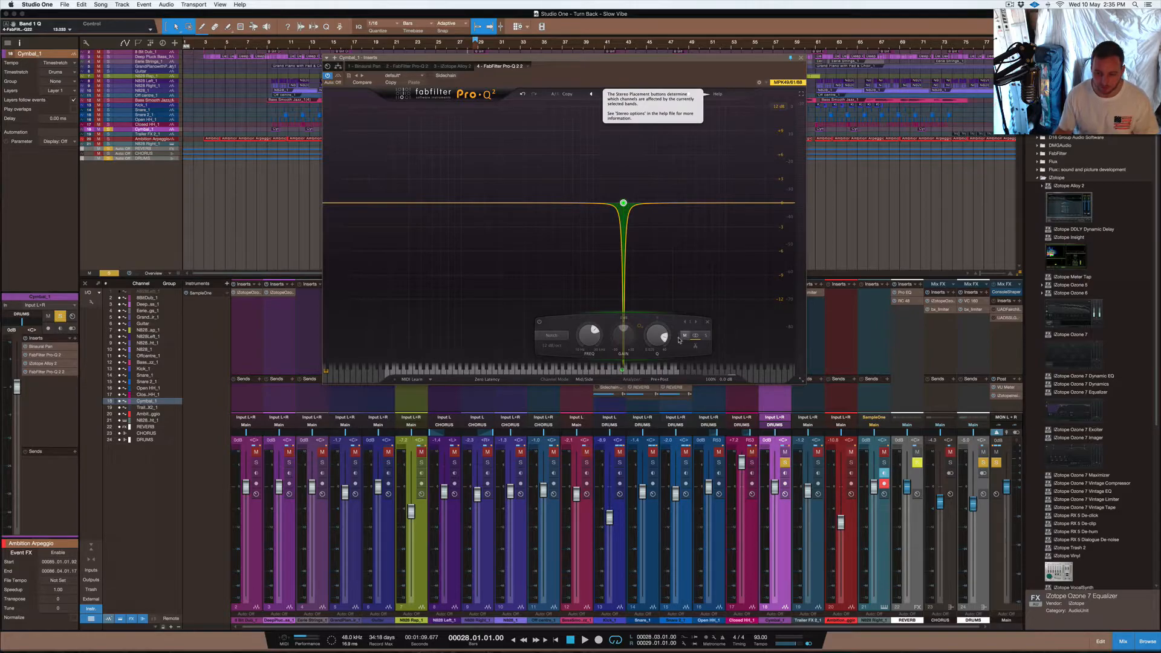
Step: Change the band's shape to Band Pass, vary its Q and settle on a wide curve with a lower frequency
{"action": "left_click", "coordinate": [556, 337]}
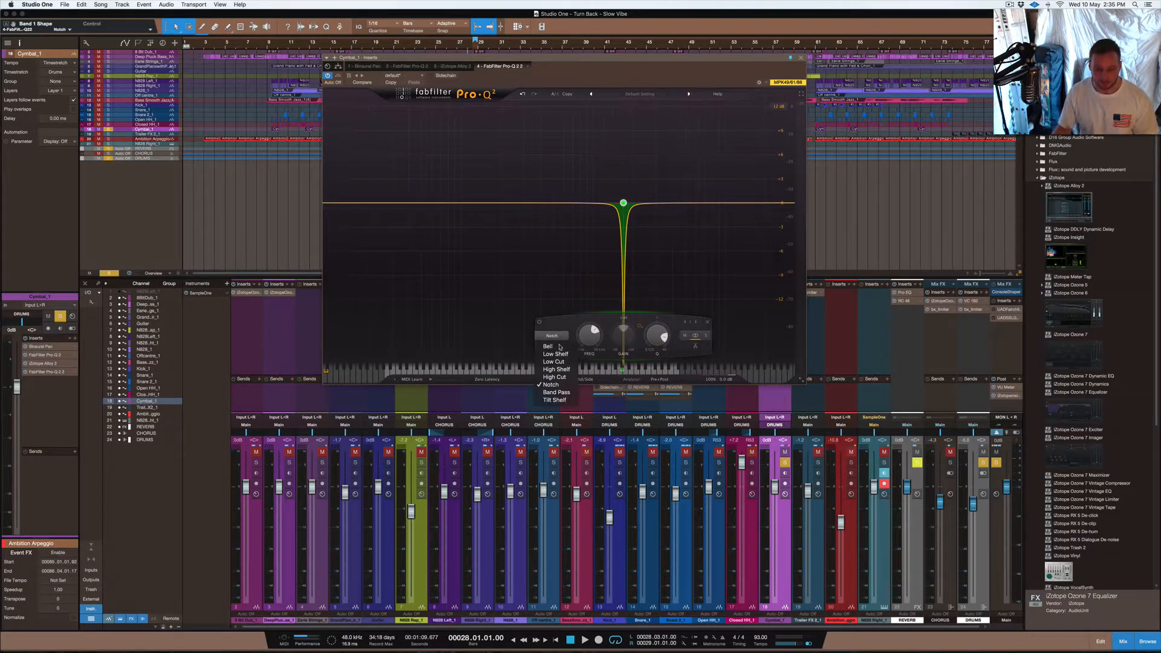
{"action": "left_click", "coordinate": [553, 394]}
{"action": "scroll", "coordinate": [661, 337], "scroll_direction": "down", "scroll_amount": 10}
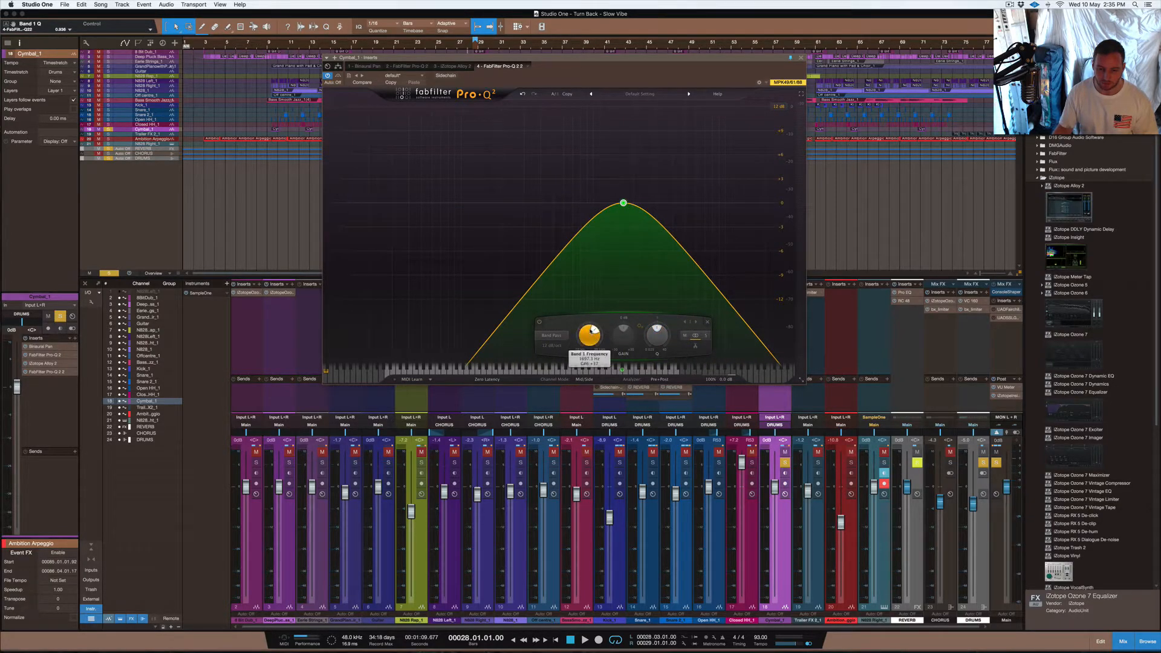
{"action": "scroll", "coordinate": [588, 332], "scroll_direction": "up", "scroll_amount": 10}
{"action": "scroll", "coordinate": [588, 331], "scroll_direction": "down", "scroll_amount": 12}
{"action": "scroll", "coordinate": [588, 332], "scroll_direction": "down", "scroll_amount": 6}
{"action": "scroll", "coordinate": [588, 331], "scroll_direction": "up", "scroll_amount": 5}
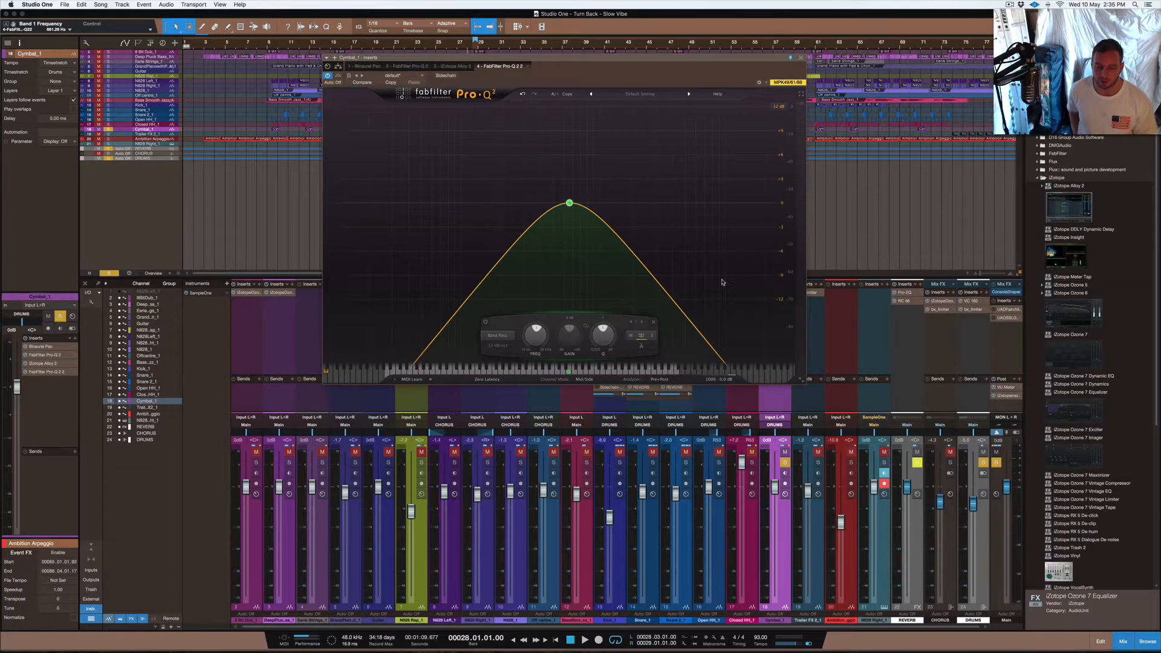
Step: Sweep the Band Pass frequency, settle at about 810 Hz, and steepen its slope to 96 dB/oct
{"action": "mouse_move", "coordinate": [534, 338]}
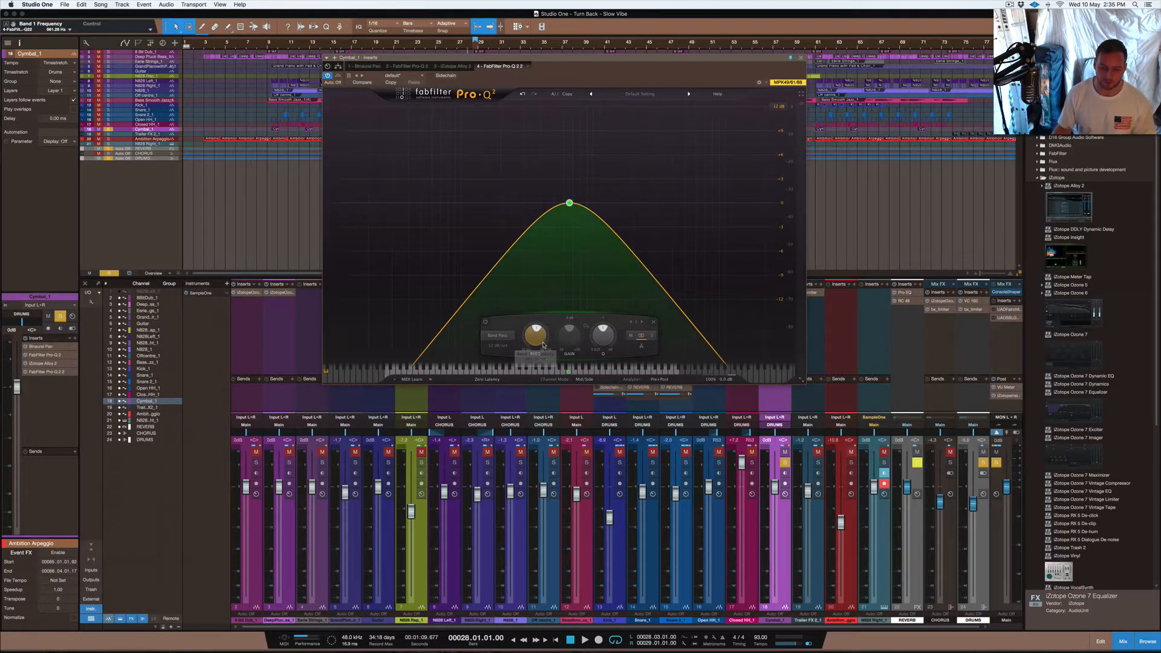
{"action": "left_click_drag", "start_coordinate": [534, 337], "coordinate": [514, 350]}
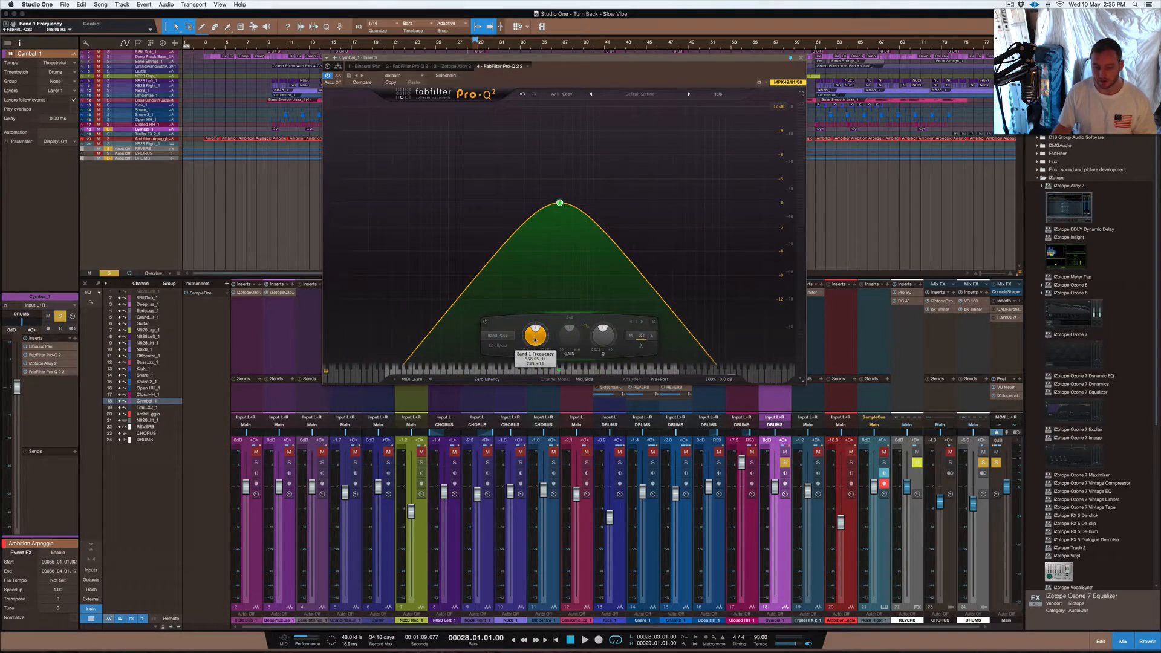
{"action": "scroll", "coordinate": [535, 334], "scroll_direction": "down", "scroll_amount": 2}
{"action": "scroll", "coordinate": [534, 334], "scroll_direction": "up", "scroll_amount": 5}
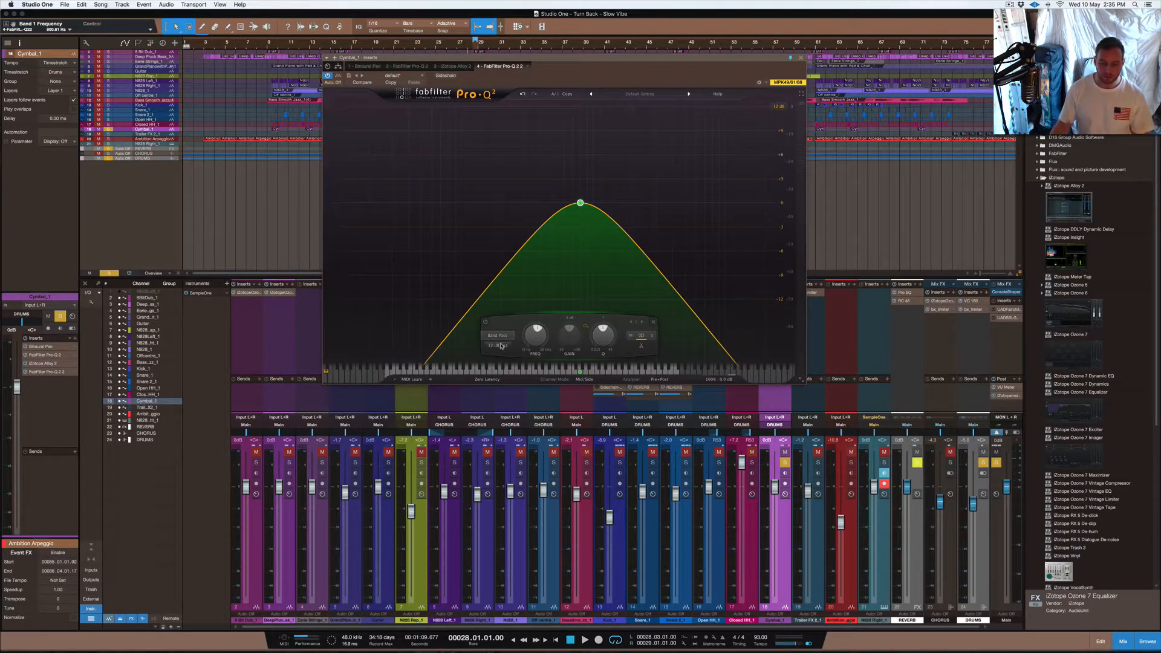
{"action": "scroll", "coordinate": [500, 346], "scroll_direction": "up", "scroll_amount": 6}
{"action": "scroll", "coordinate": [501, 345], "scroll_direction": "up", "scroll_amount": 1}
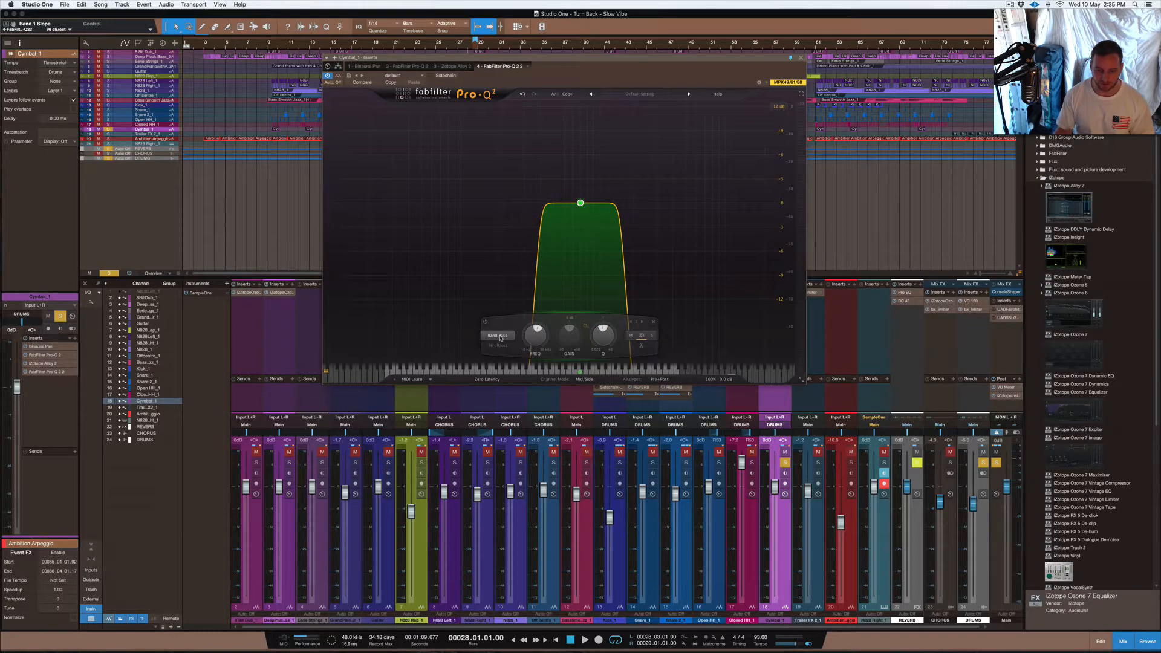
Step: Change the band to a Bell, cut its gain to about -7 dB and narrow its Q
{"action": "left_click", "coordinate": [499, 336]}
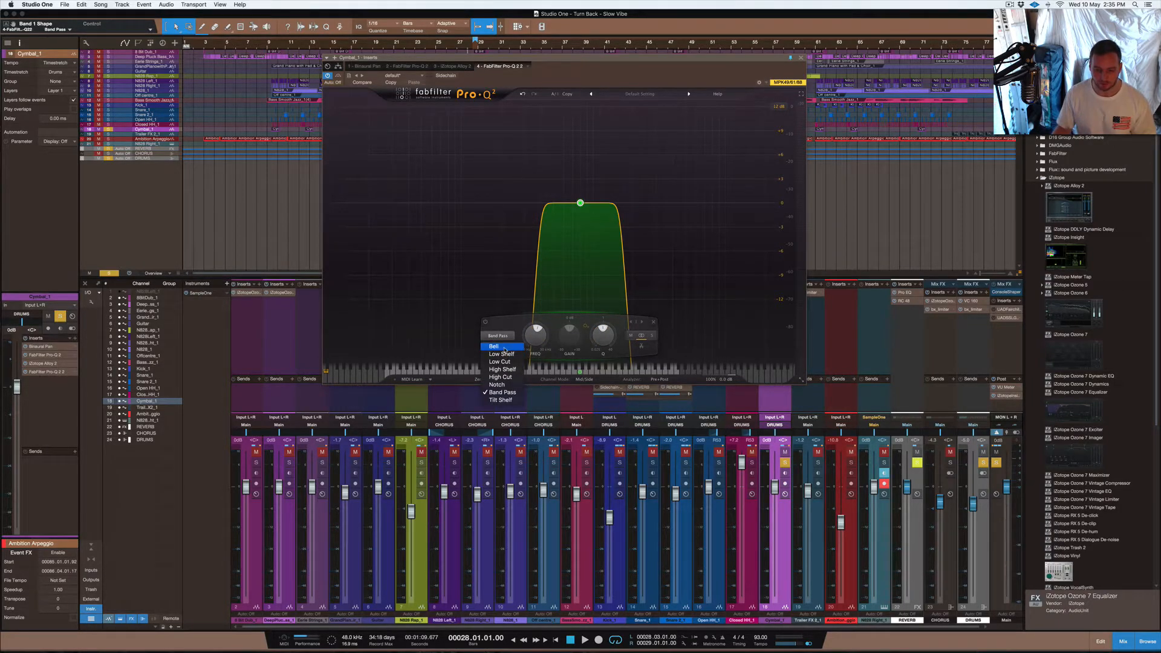
{"action": "left_click", "coordinate": [504, 349]}
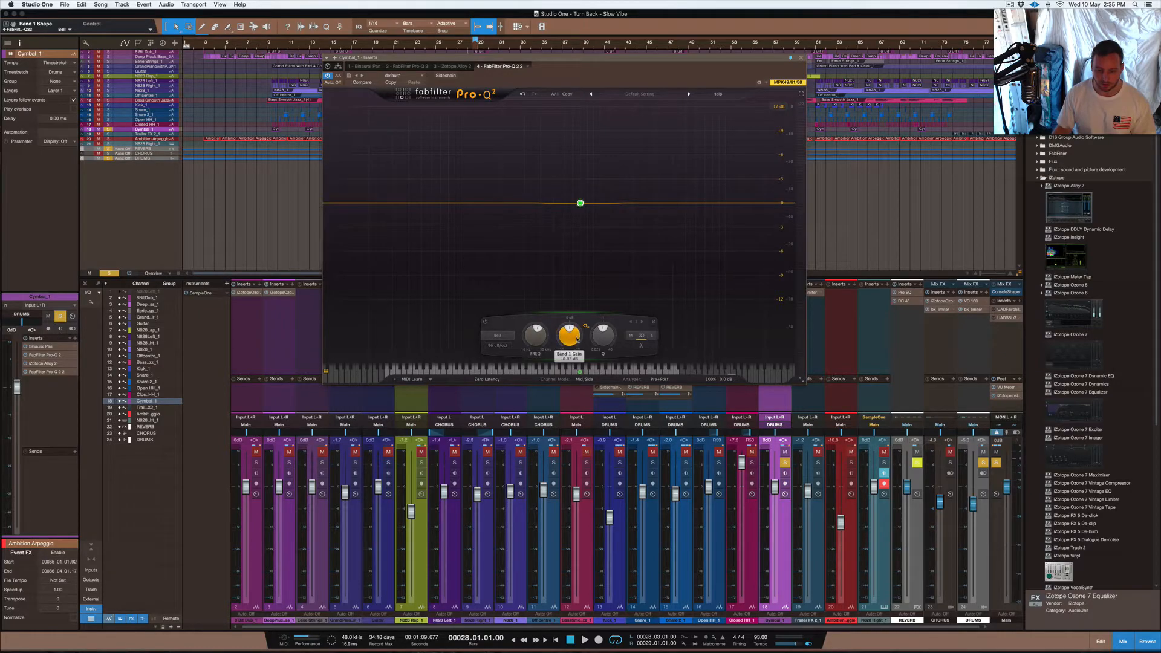
{"action": "left_click_drag", "start_coordinate": [577, 339], "coordinate": [576, 353]}
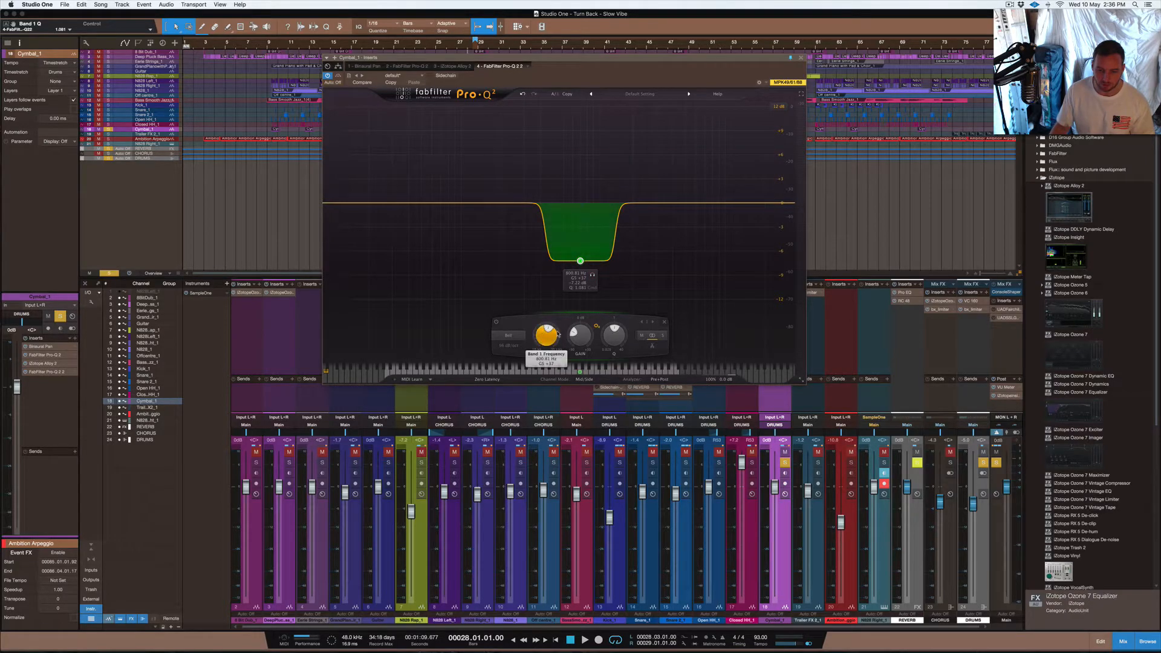
{"action": "mouse_move", "coordinate": [616, 336]}
{"action": "left_mouse_down"}
{"action": "mouse_move", "coordinate": [615, 353]}
{"action": "mouse_move", "coordinate": [615, 316]}
{"action": "left_mouse_up"}
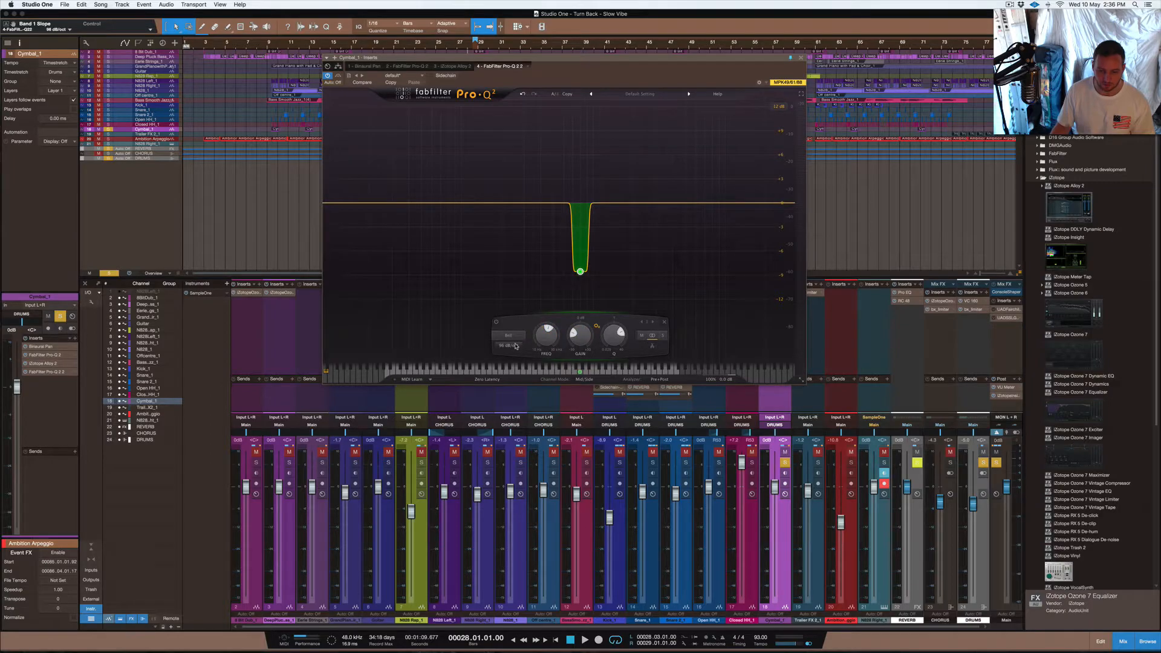
Step: Reduce the Bell's slope to 12 dB/oct and move it to about 1176 Hz with a shallower cut
{"action": "scroll", "coordinate": [515, 346], "scroll_direction": "down", "scroll_amount": 7}
{"action": "left_click_drag", "start_coordinate": [580, 272], "coordinate": [600, 254]}
{"action": "left_click_drag", "start_coordinate": [547, 336], "coordinate": [546, 333]}
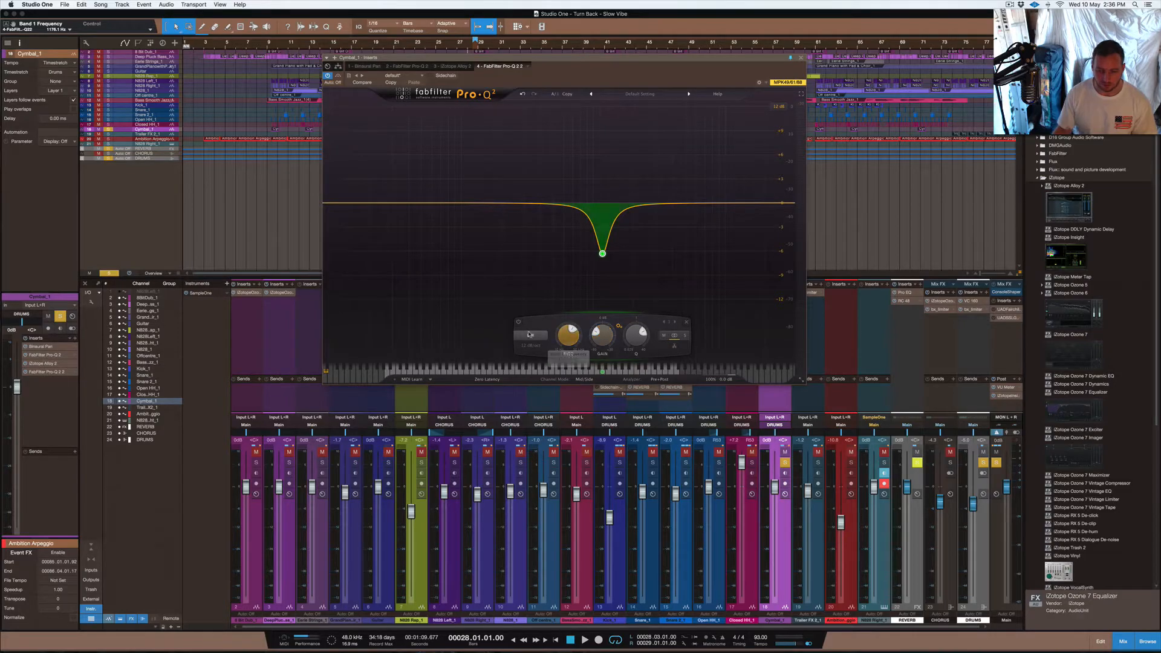
Step: Change the band's shape to Tilt Shelf and lower its frequency to about 612 Hz
{"action": "left_click", "coordinate": [530, 335]}
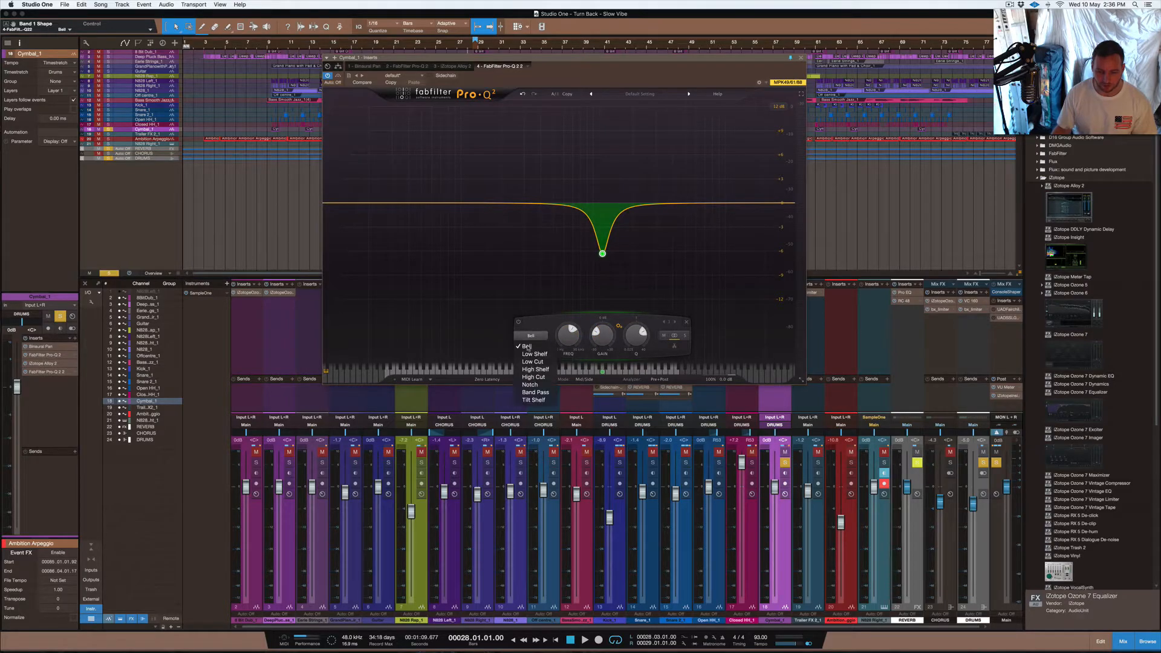
{"action": "left_click", "coordinate": [538, 401]}
{"action": "left_click_drag", "start_coordinate": [595, 335], "coordinate": [572, 349]}
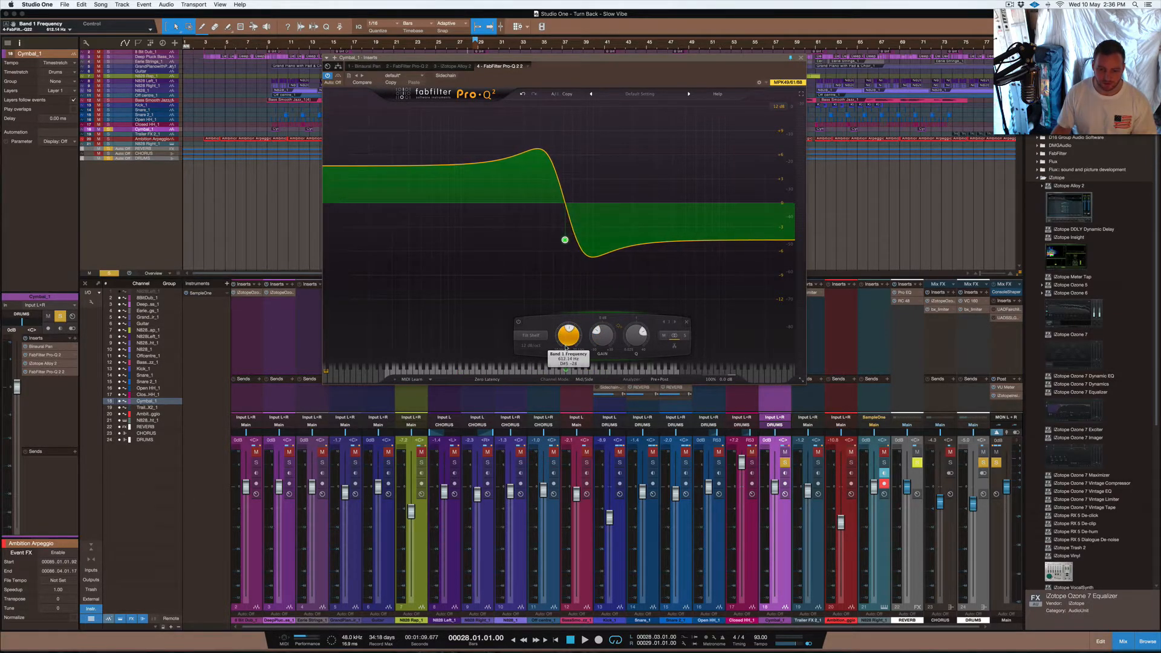
Step: Set the Tilt Shelf's Q to 1 and raise its gain to about +7.2 dB
{"action": "double_click", "coordinate": [596, 331]}
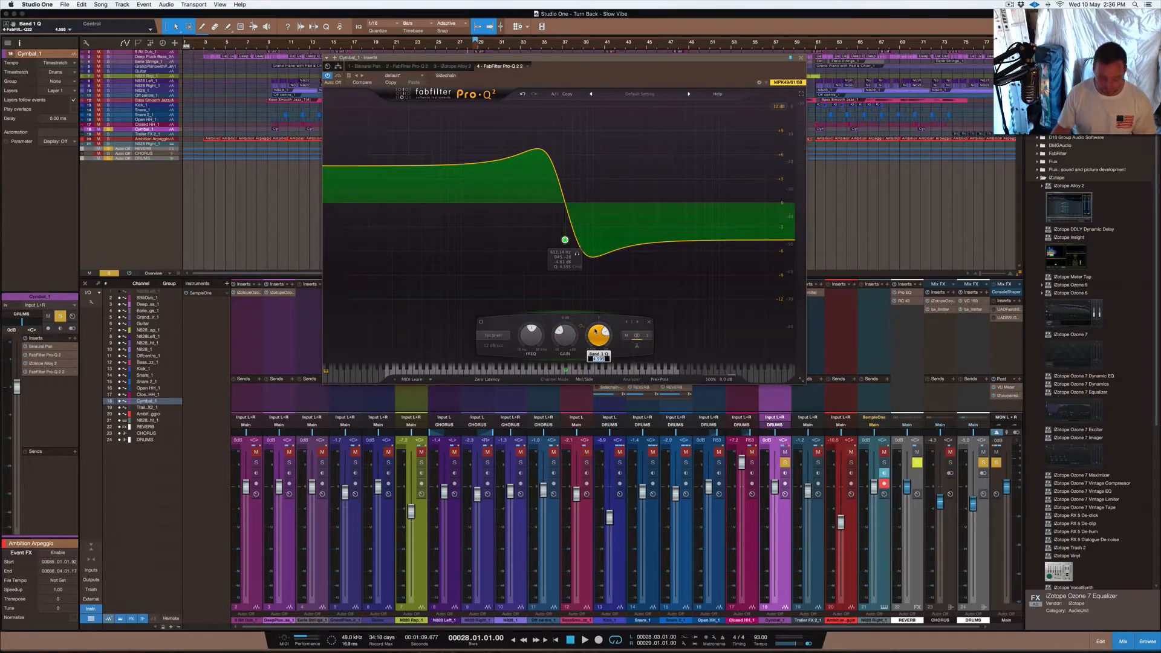
{"action": "type", "text": "1"}
{"action": "key", "text": "Return"}
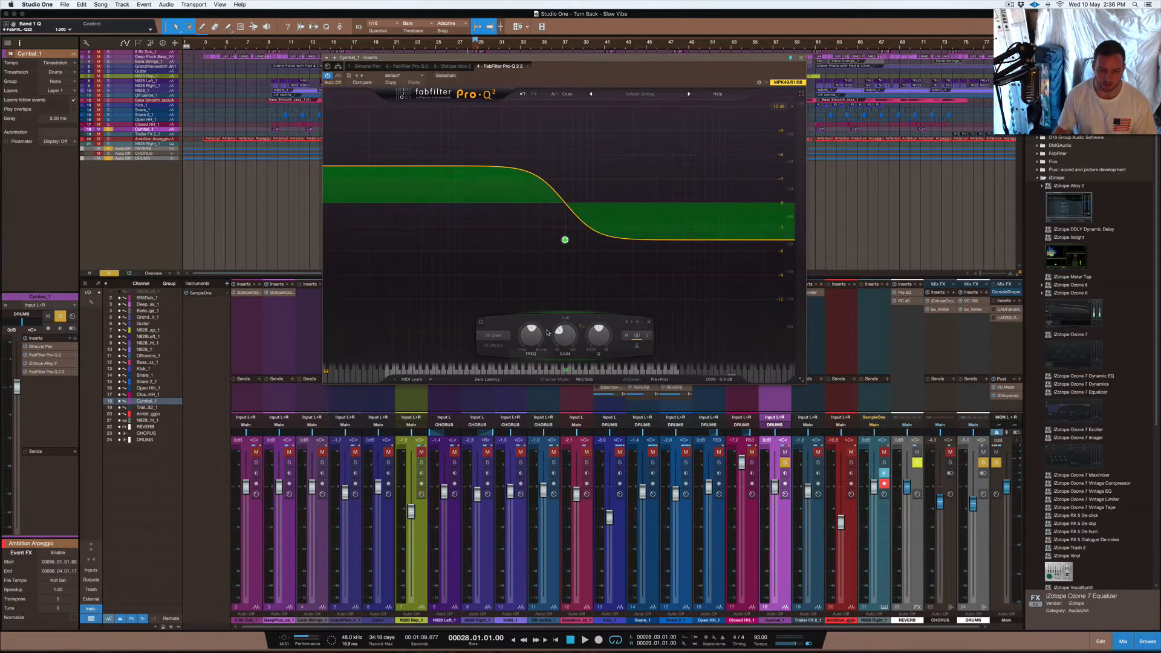
{"action": "left_click_drag", "start_coordinate": [565, 239], "coordinate": [564, 140]}
{"action": "left_click_drag", "start_coordinate": [562, 303], "coordinate": [560, 306]}
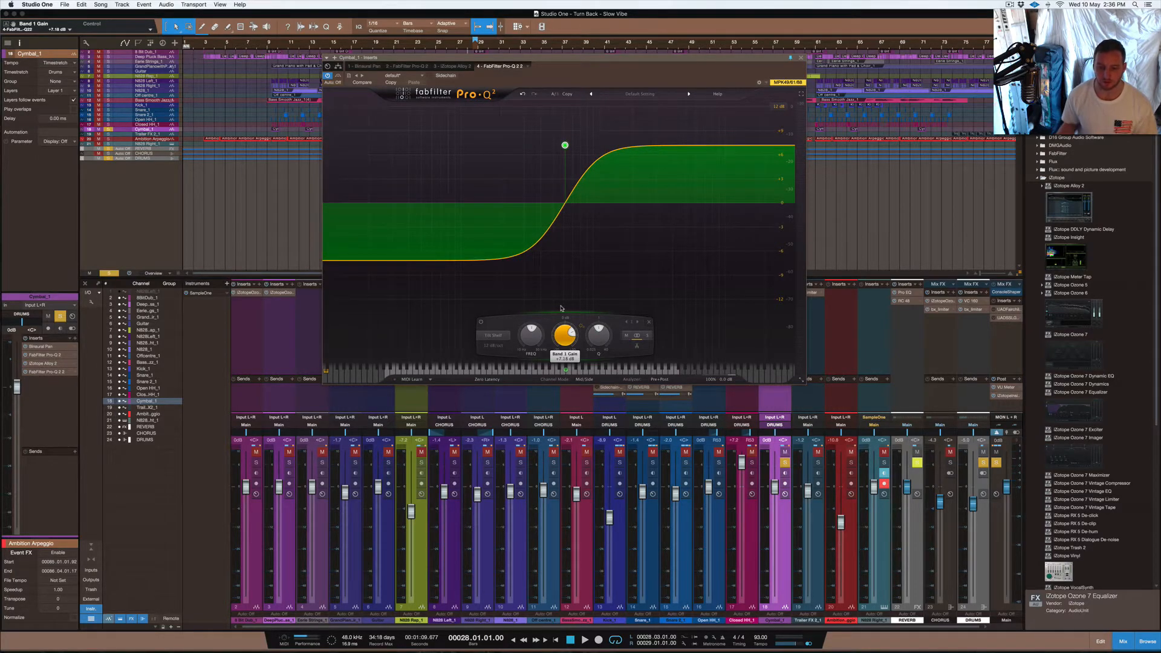
Step: Move the equalizer window clear of the Cymbal_1 inserts and add Plugin Alliance's elysia niveau filter to that channel
{"action": "left_click_drag", "start_coordinate": [720, 65], "coordinate": [585, 77]}
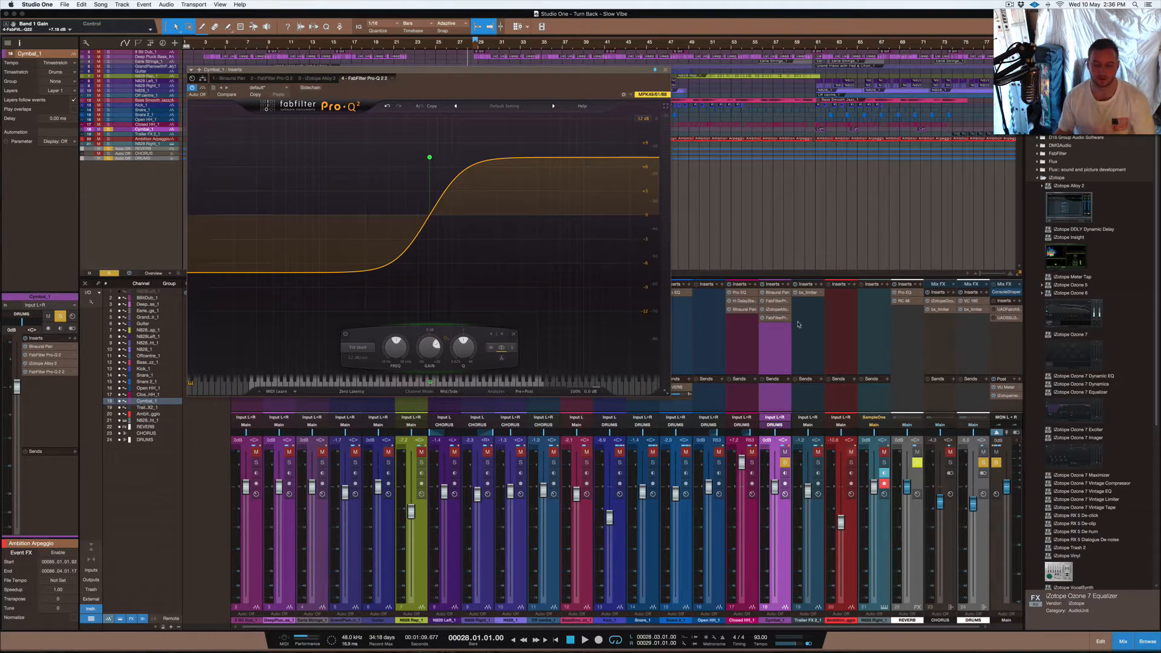
{"action": "left_click", "coordinate": [788, 283]}
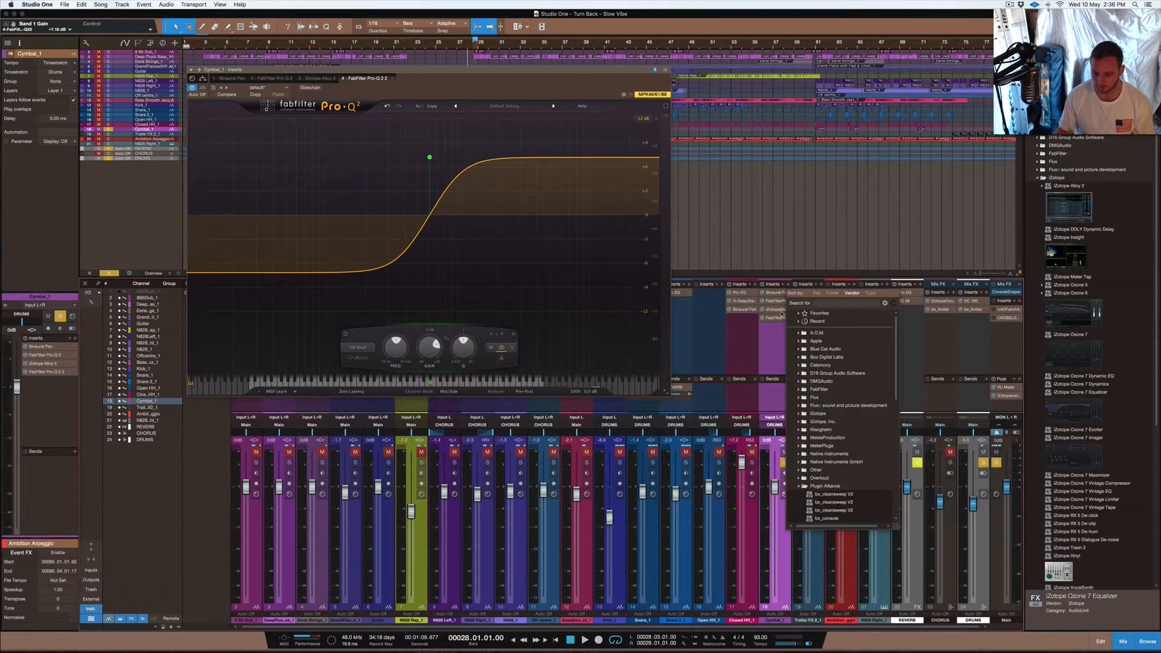
{"action": "scroll", "coordinate": [823, 448], "scroll_direction": "down", "scroll_amount": 6}
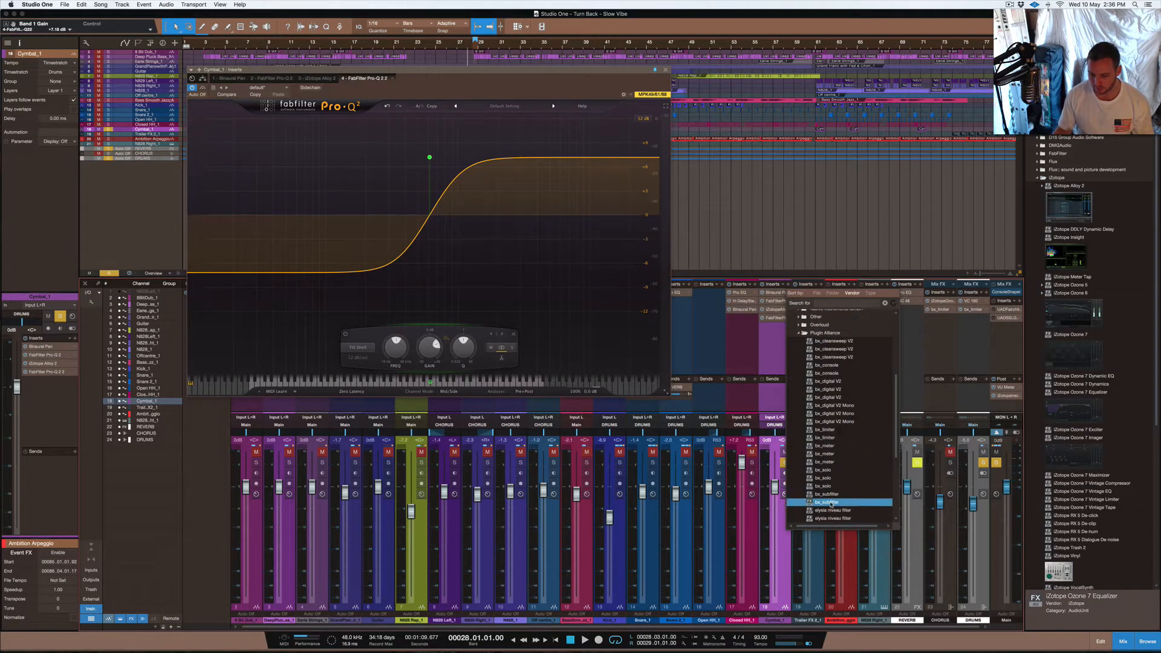
{"action": "left_click", "coordinate": [854, 510]}
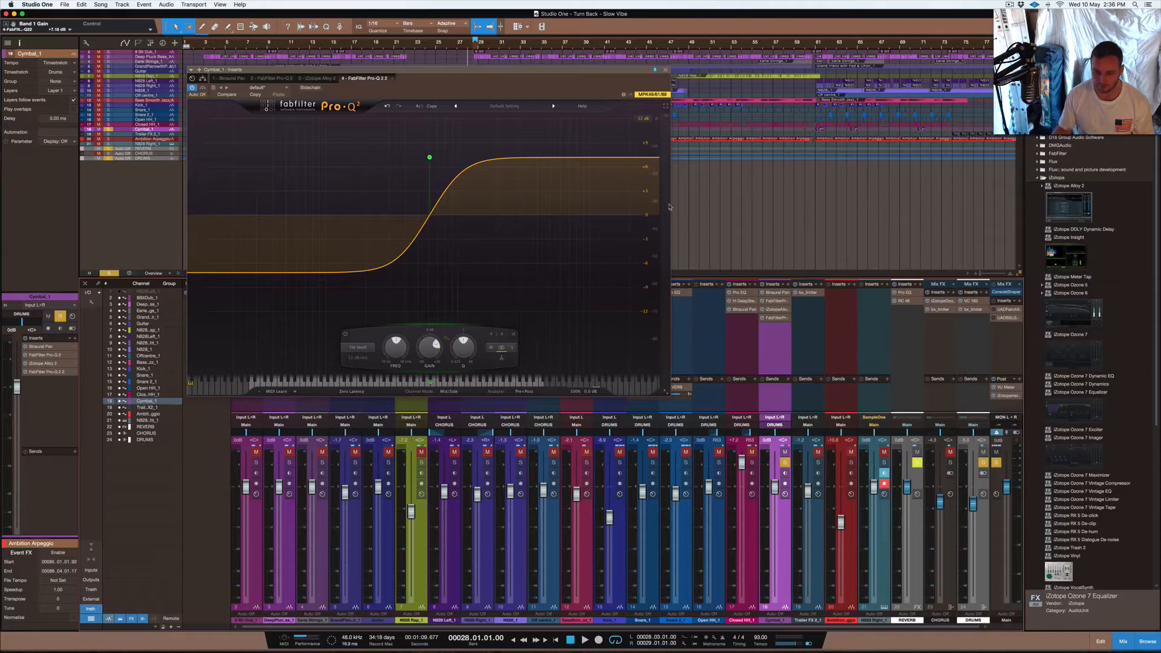
Step: Reposition the niveau filter window and set its EQ Gain to 6.0 dB and EQ Freq to 2200 Hz
{"action": "left_click_drag", "start_coordinate": [459, 92], "coordinate": [636, 203]}
{"action": "left_click_drag", "start_coordinate": [441, 281], "coordinate": [441, 260]}
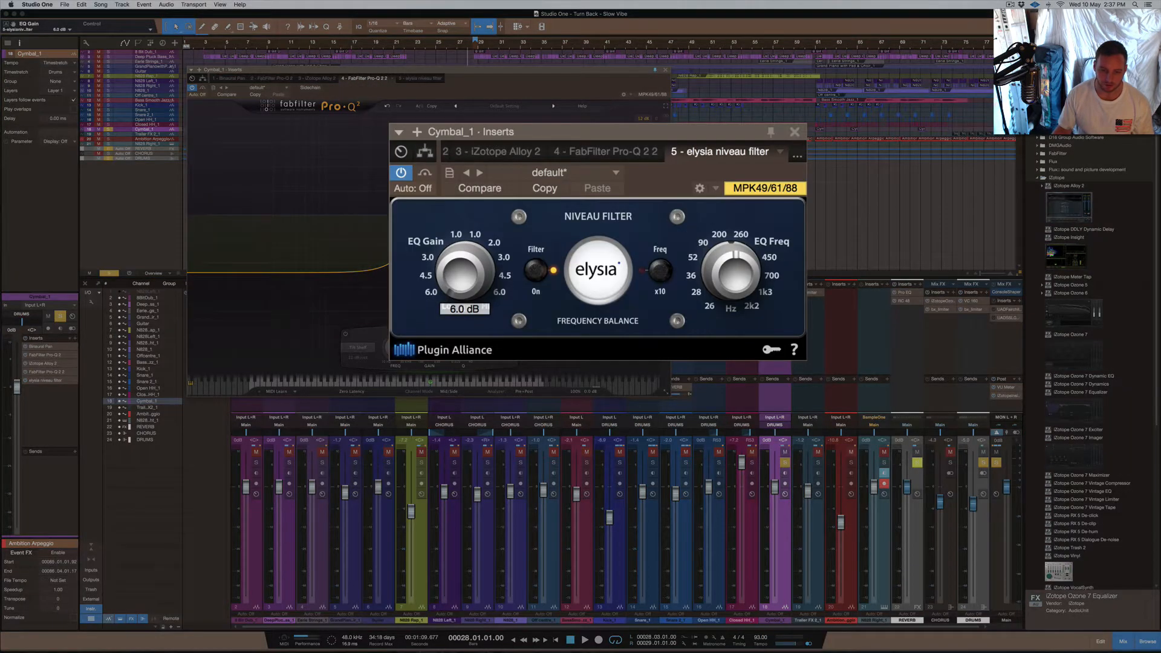
{"action": "left_click_drag", "start_coordinate": [733, 261], "coordinate": [757, 187]}
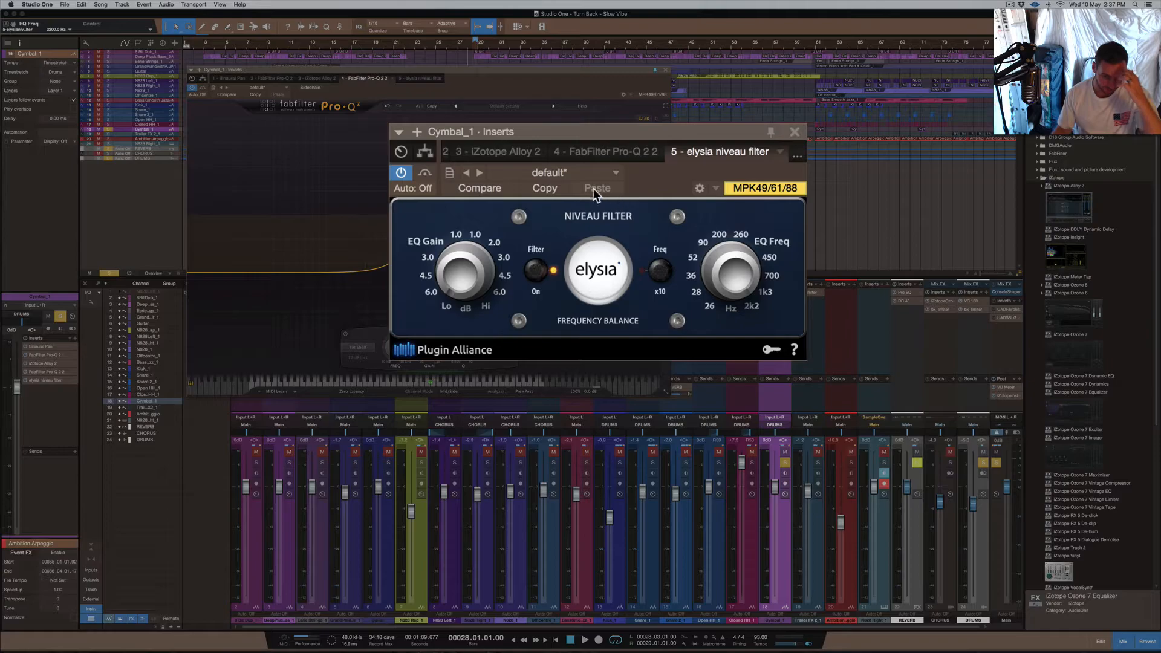
Step: Close the niveau filter window and remove the plug-in from the Cymbal_1 inserts
{"action": "left_click", "coordinate": [794, 132]}
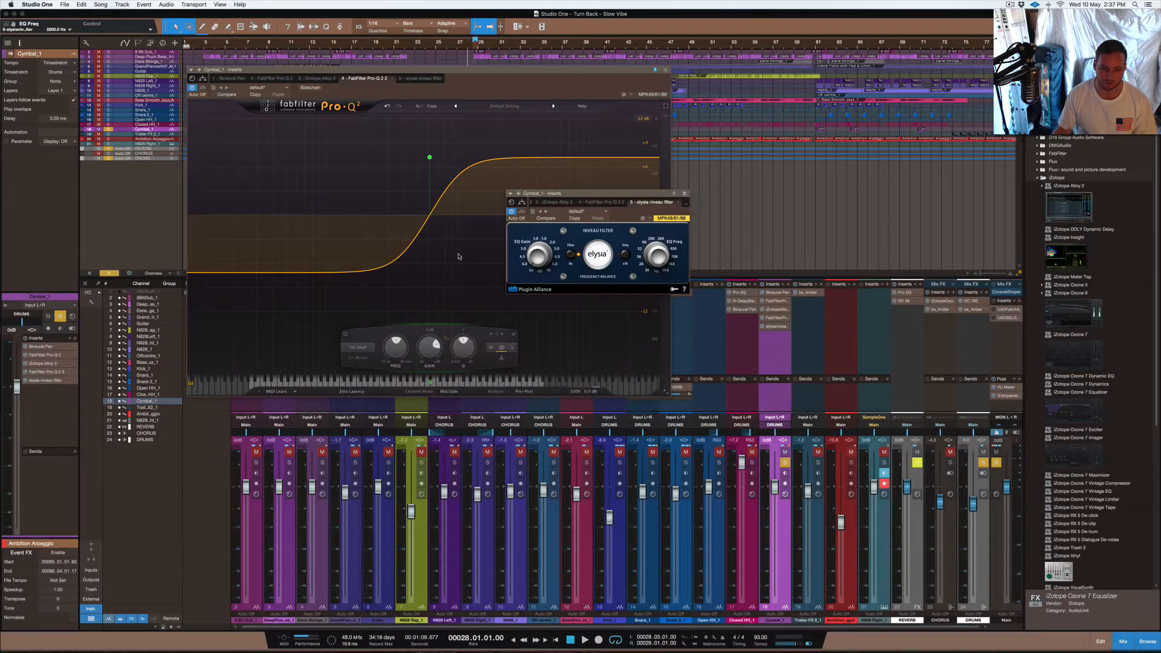
{"action": "right_click", "coordinate": [785, 327]}
{"action": "left_click", "coordinate": [810, 423]}
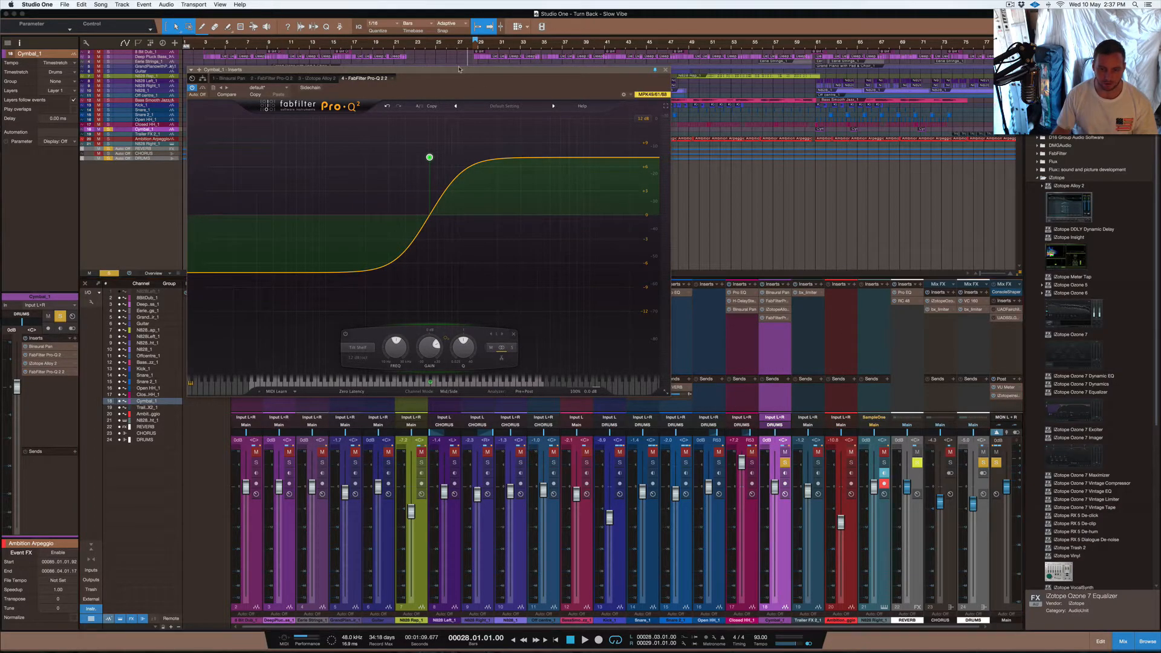
Step: Move the equalizer window back toward the middle and review its processing mode choices, keeping Zero Latency
{"action": "left_click_drag", "start_coordinate": [460, 72], "coordinate": [666, 87]}
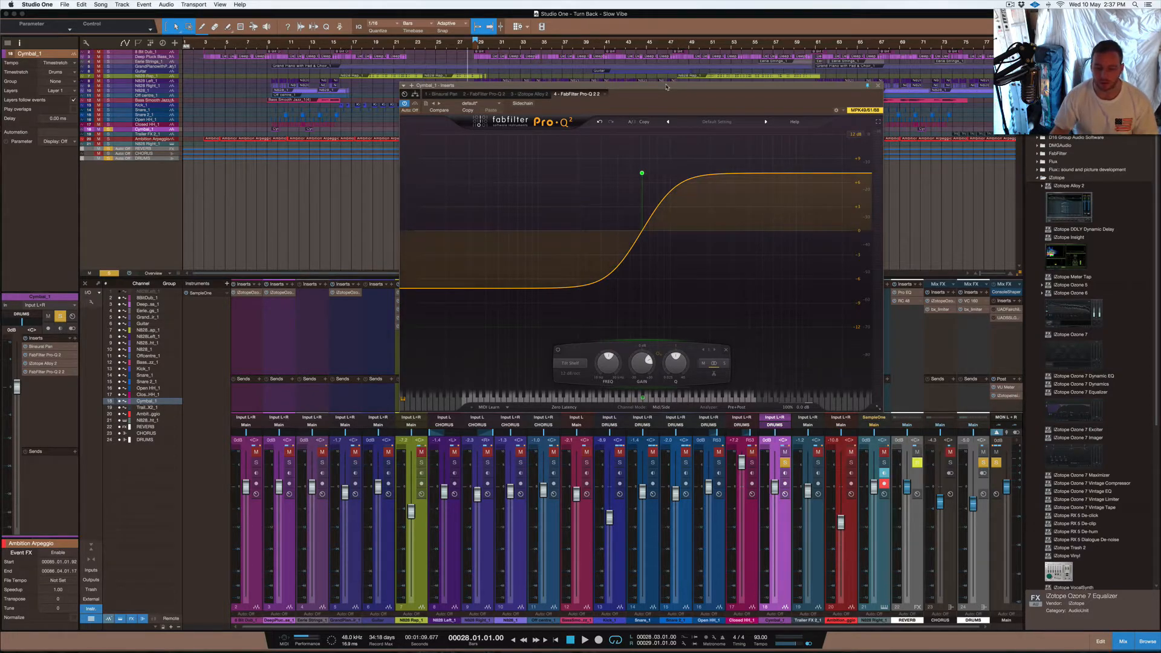
{"action": "left_click", "coordinate": [571, 406]}
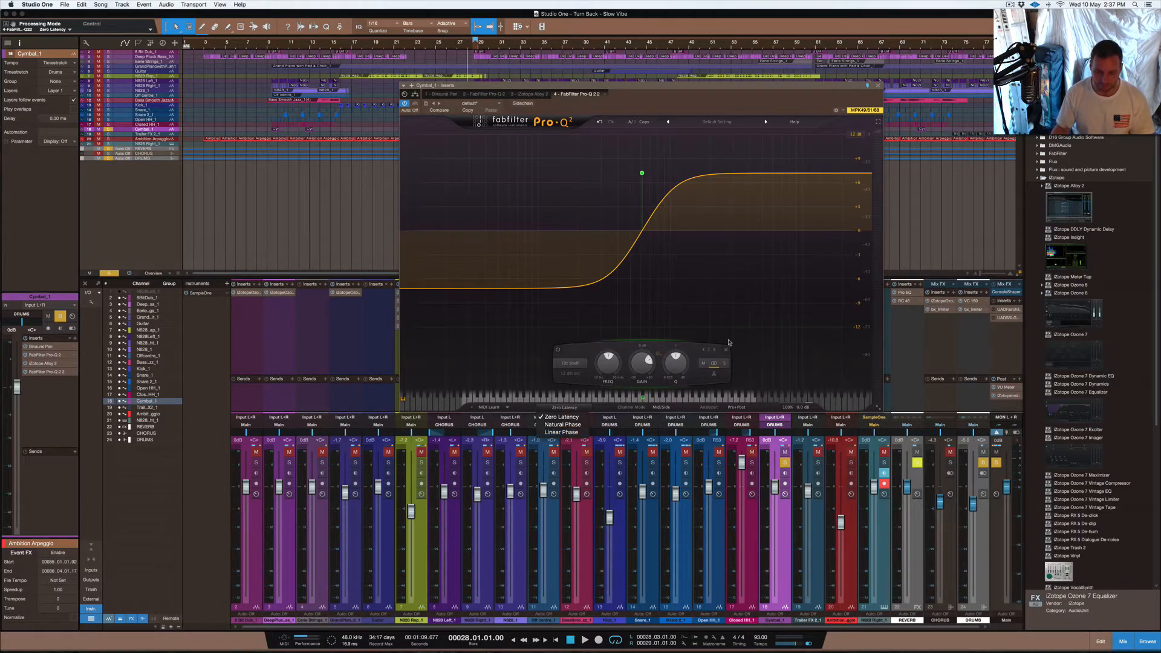
{"action": "left_click", "coordinate": [717, 308]}
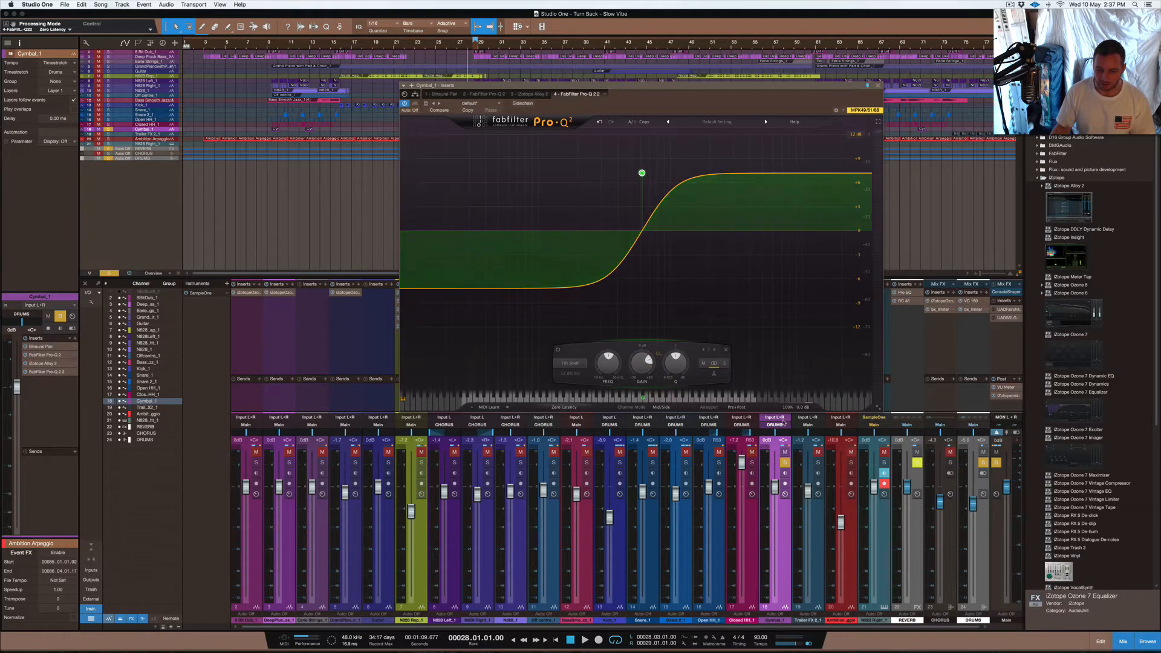
Step: Review the equalizer's analyzer settings, closing and reopening its window from the Cymbal_1 inserts along the way
{"action": "left_click", "coordinate": [737, 408]}
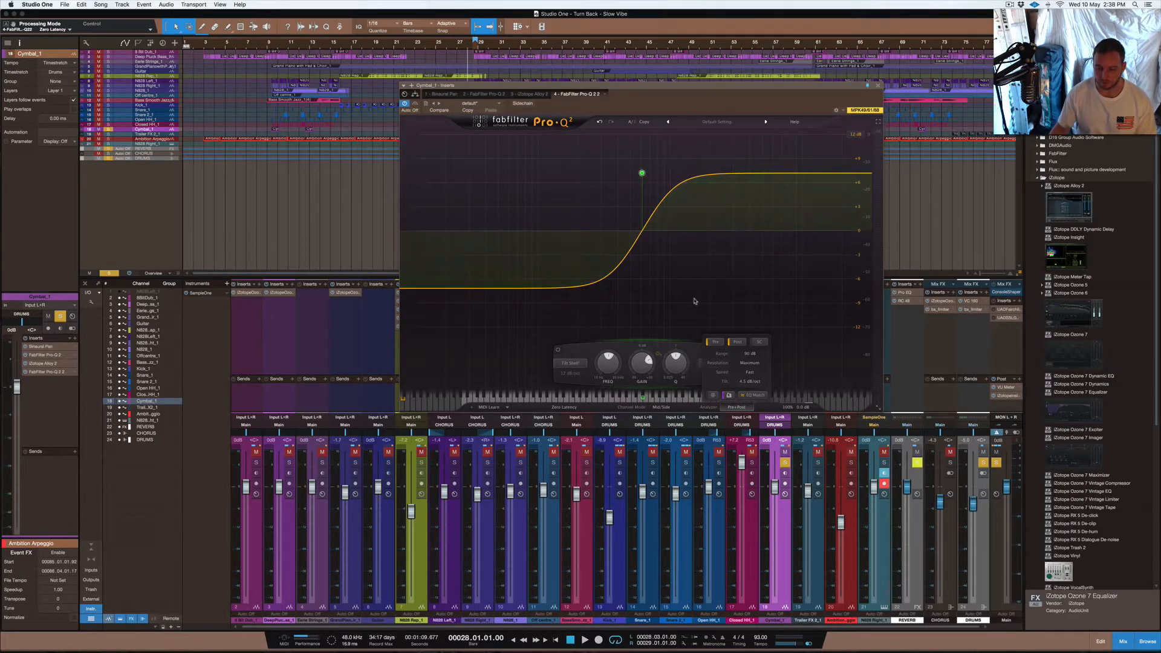
{"action": "left_click", "coordinate": [879, 86]}
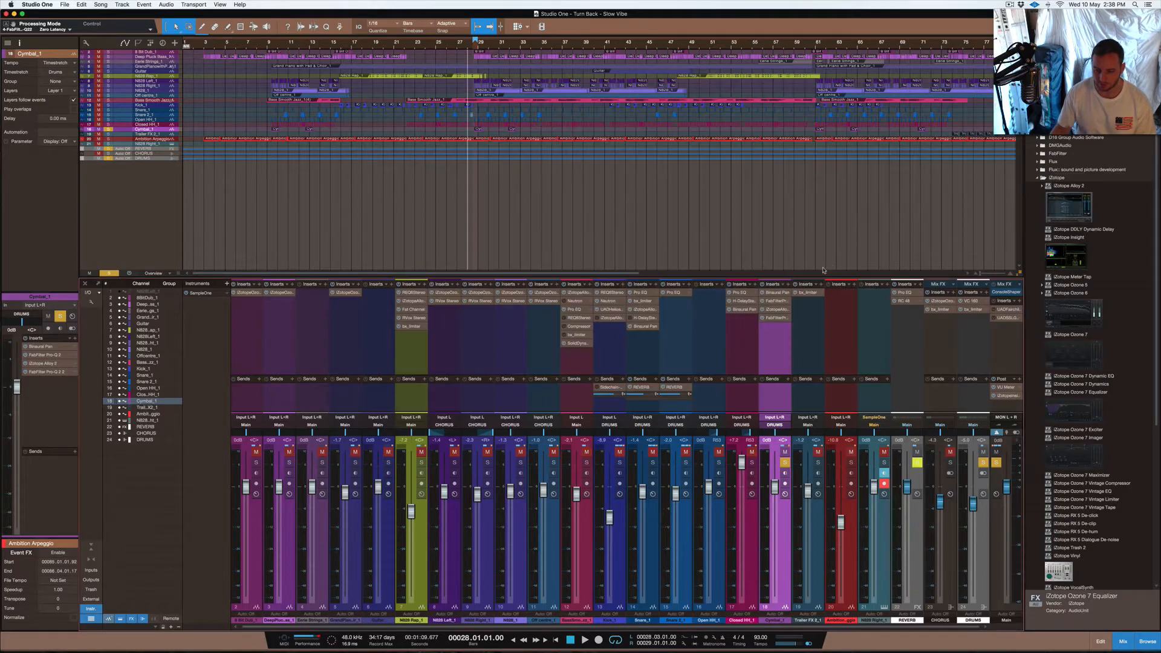
{"action": "left_click", "coordinate": [778, 320]}
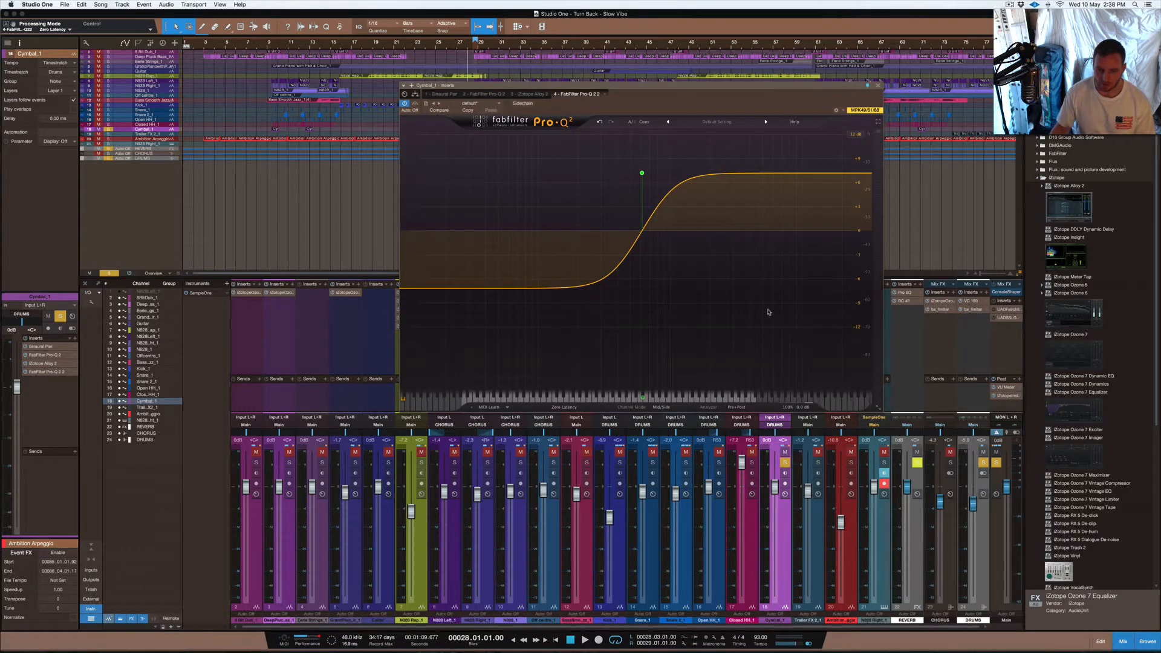
{"action": "left_click", "coordinate": [737, 407]}
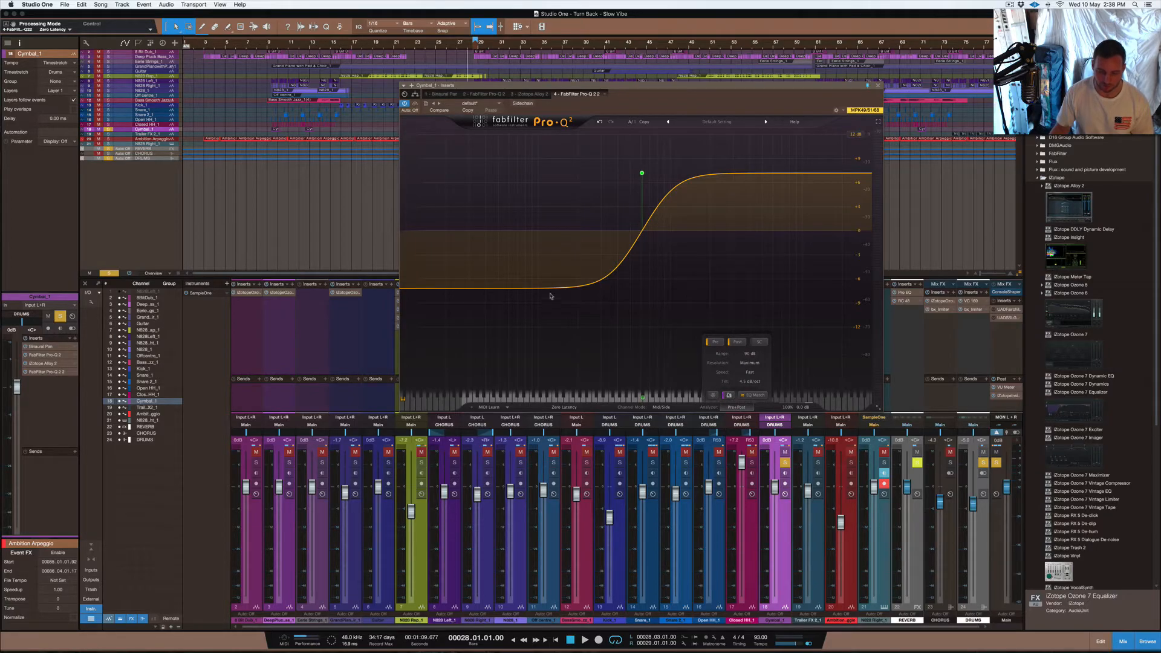
Step: Disable the Tilt Shelf band and delete it from the equalizer
{"action": "left_click", "coordinate": [642, 174]}
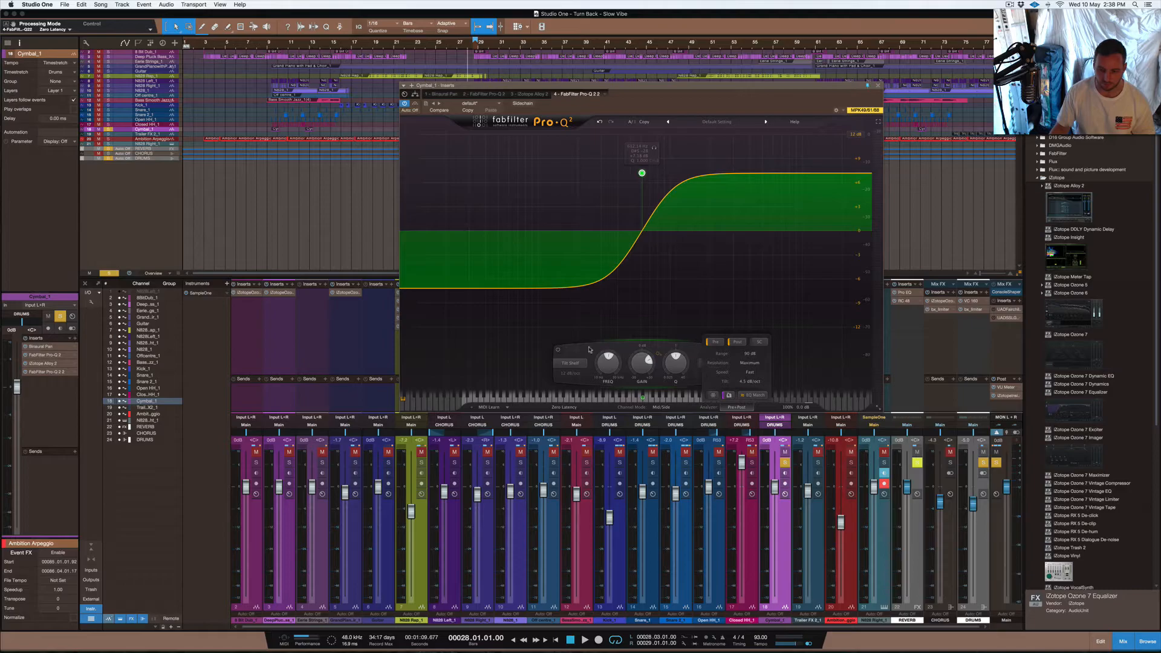
{"action": "left_click", "coordinate": [558, 351]}
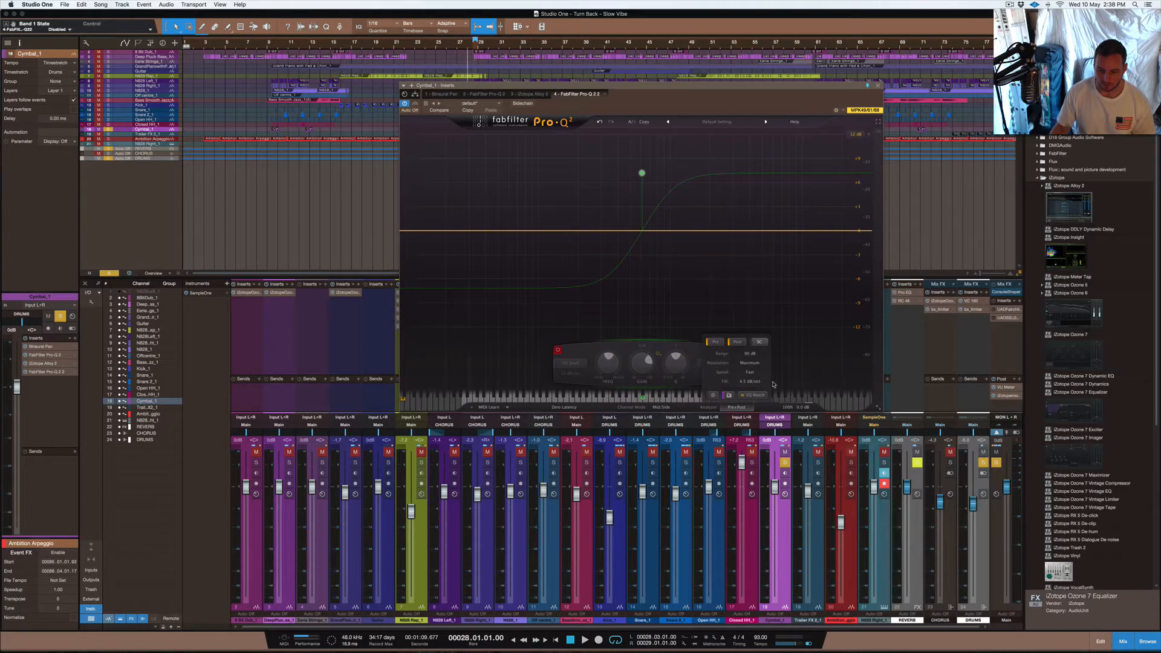
{"action": "left_click", "coordinate": [727, 351]}
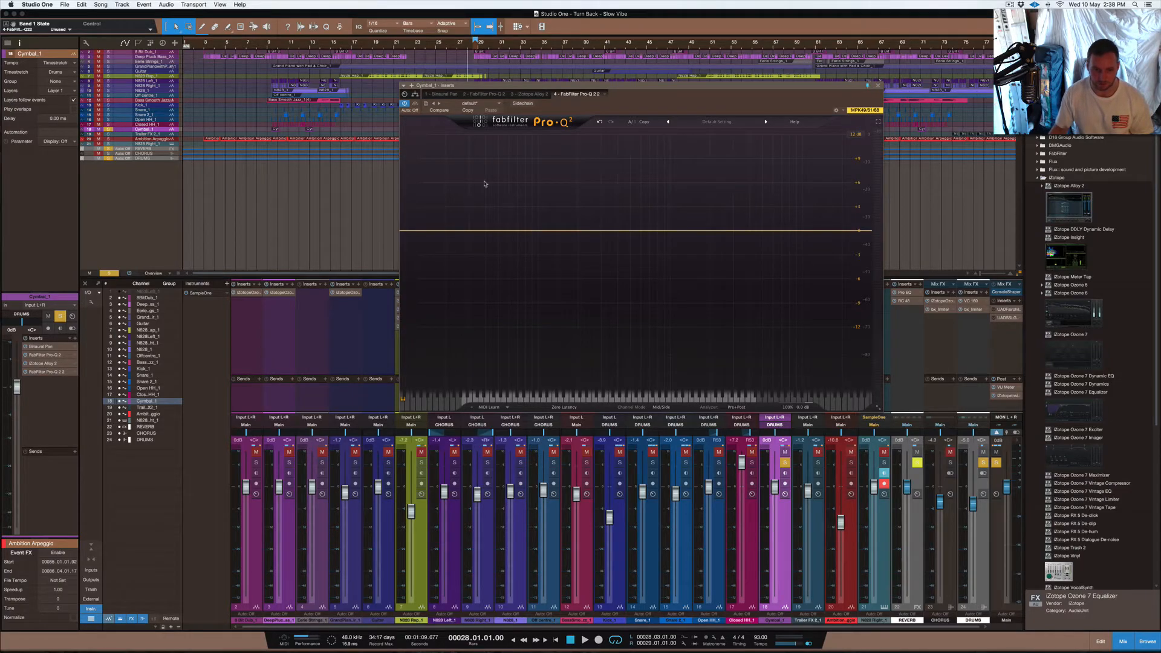
Step: Play the cymbal passage twice to watch its spectrum in the analyzer, and reposition the equalizer window
{"action": "key", "text": "space"}
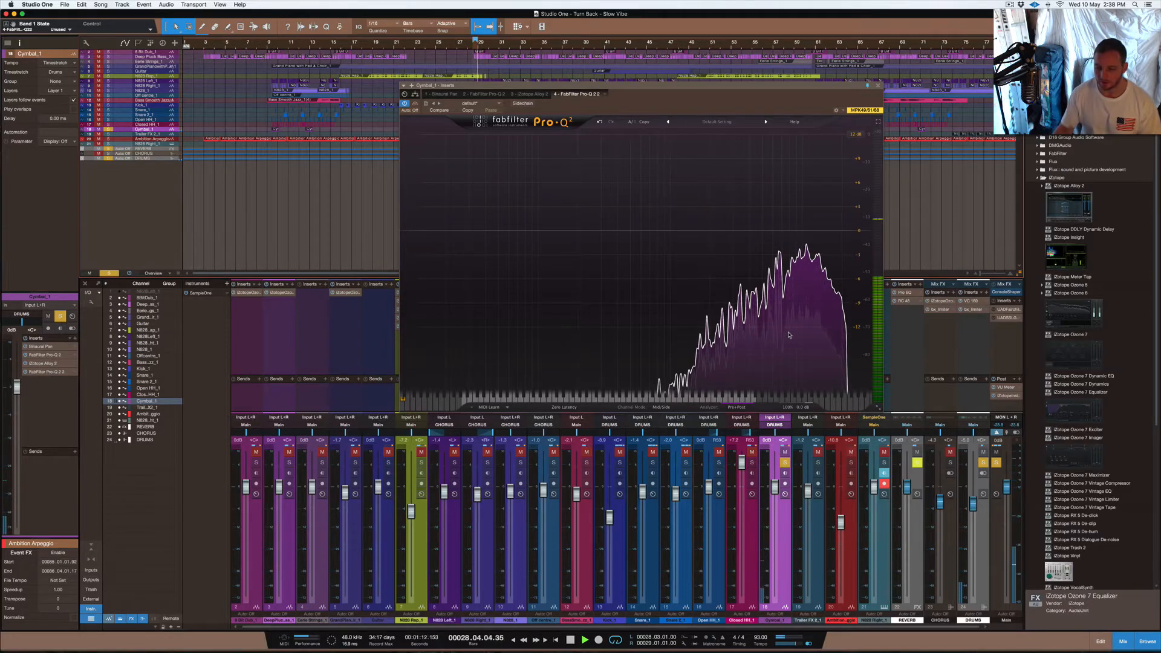
{"action": "key", "text": "space"}
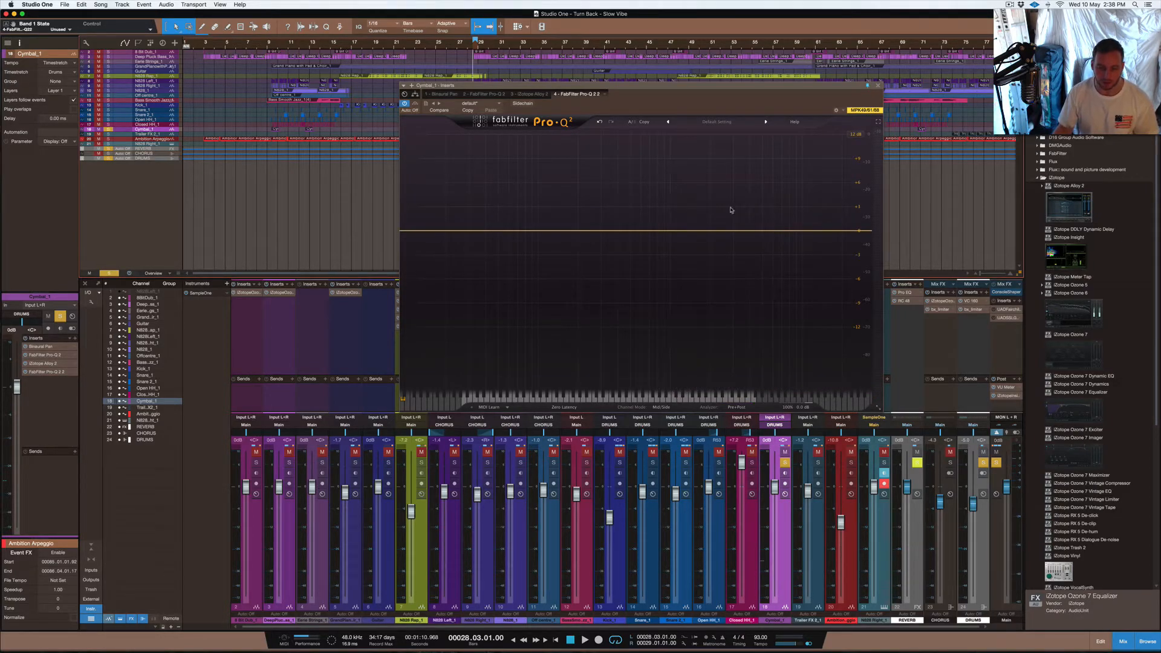
{"action": "key", "text": "space"}
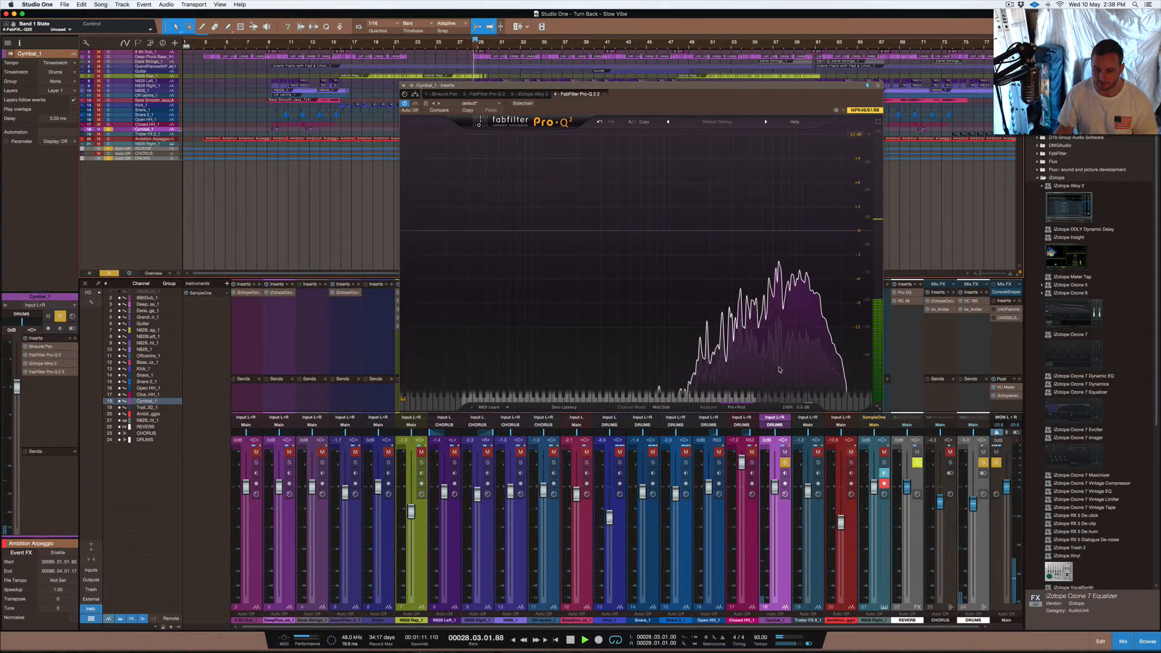
{"action": "key", "text": "space"}
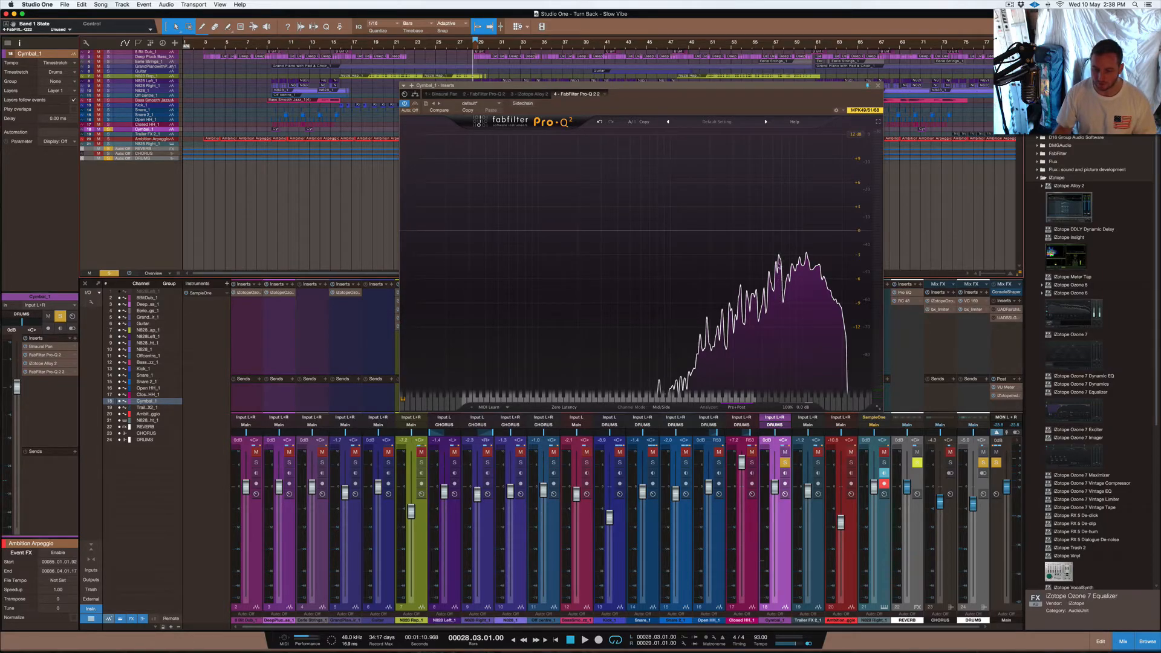
{"action": "left_click_drag", "start_coordinate": [848, 86], "coordinate": [817, 54]}
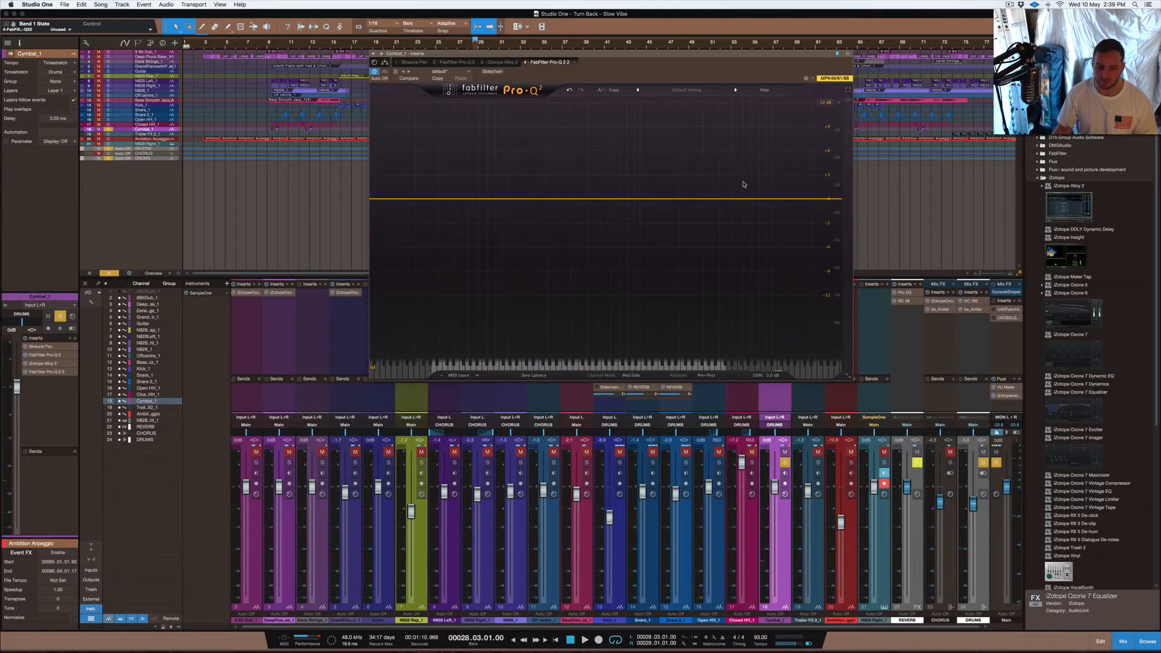
{"action": "left_click_drag", "start_coordinate": [596, 62], "coordinate": [585, 90]}
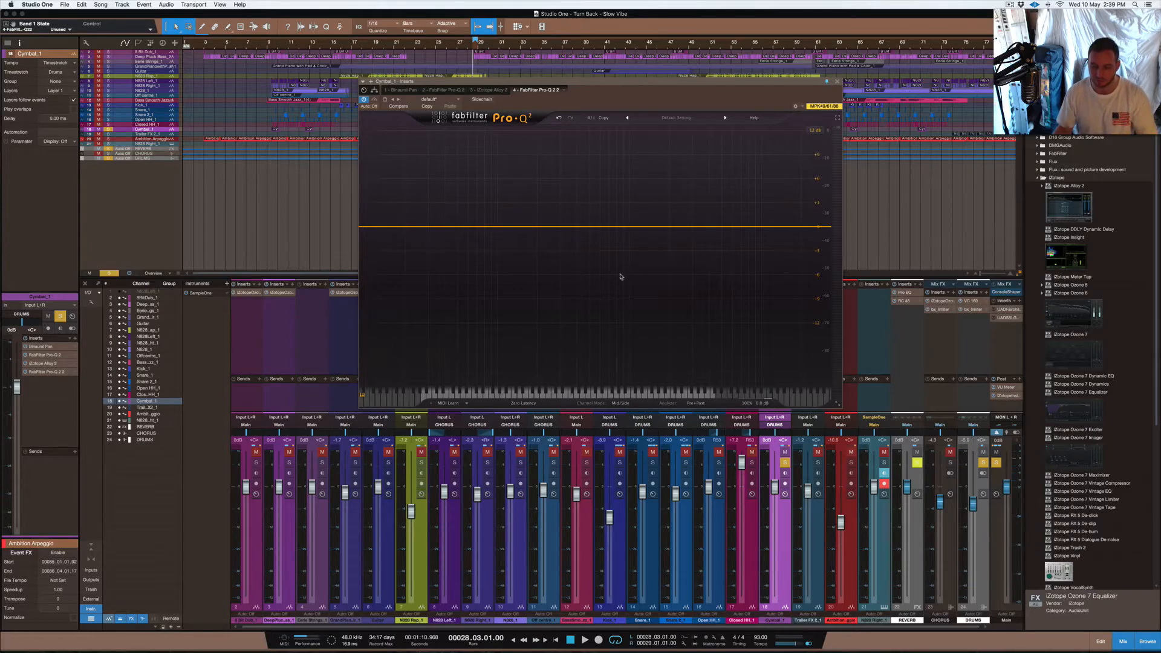
Step: Keep the analyzer resolution at Maximum, set its speed to Very Slow and play the cymbal to watch the response
{"action": "mouse_move", "coordinate": [759, 405]}
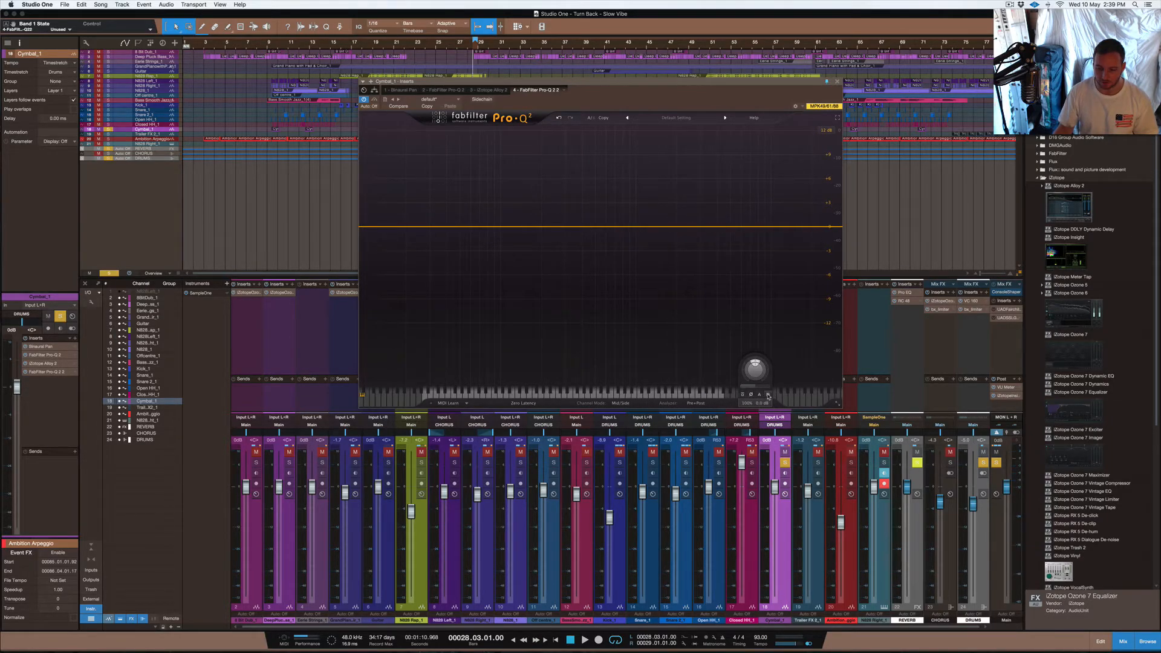
{"action": "mouse_move", "coordinate": [696, 404]}
{"action": "left_click", "coordinate": [706, 360]}
{"action": "left_click", "coordinate": [713, 392]}
{"action": "left_click", "coordinate": [710, 368]}
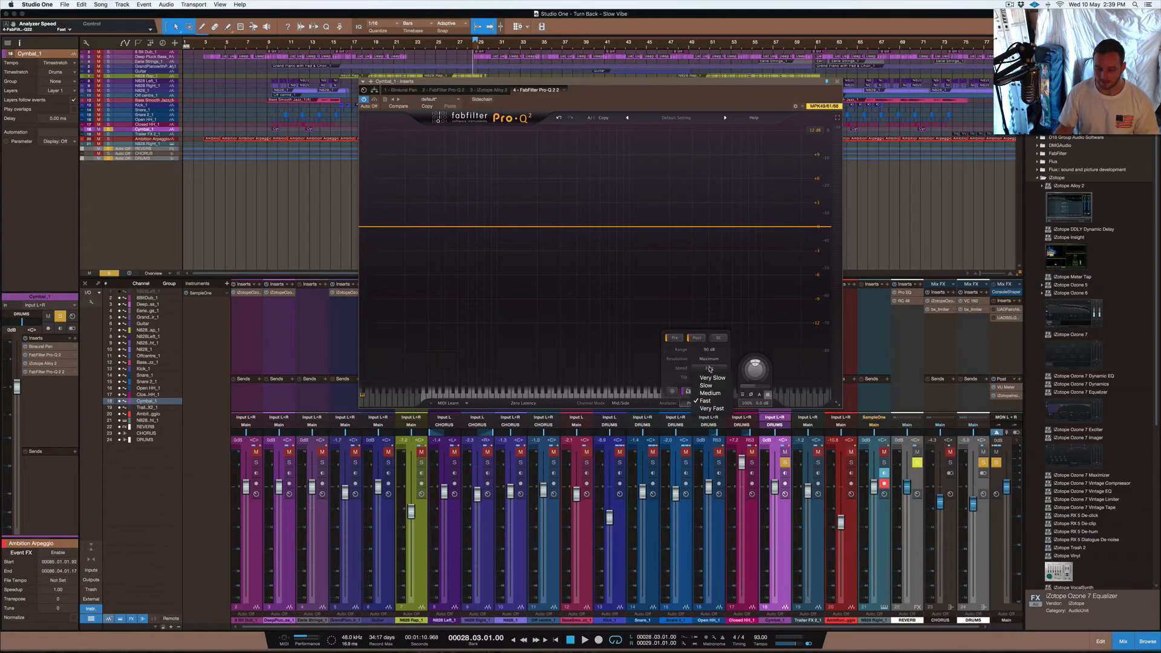
{"action": "left_click", "coordinate": [712, 378]}
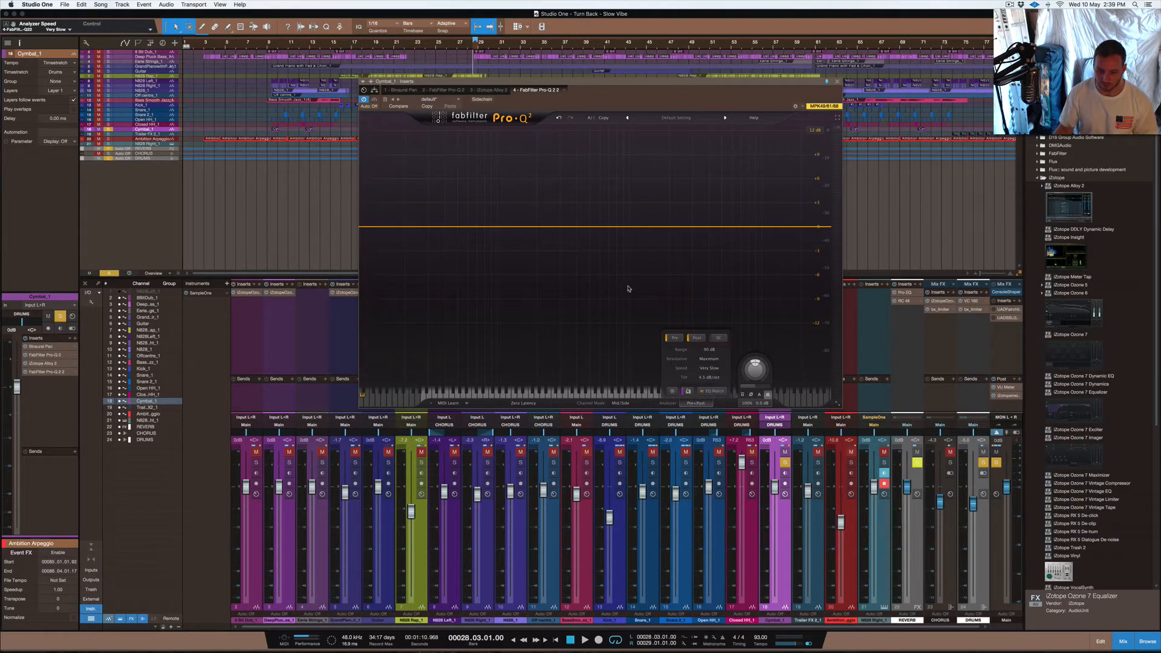
{"action": "left_click", "coordinate": [692, 404]}
{"action": "key", "text": "space"}
{"action": "key", "text": "space"}
Step: Try the analyzer speed Fast during playback and finish by setting it to Very Fast
{"action": "left_click", "coordinate": [693, 403]}
{"action": "left_click", "coordinate": [709, 368]}
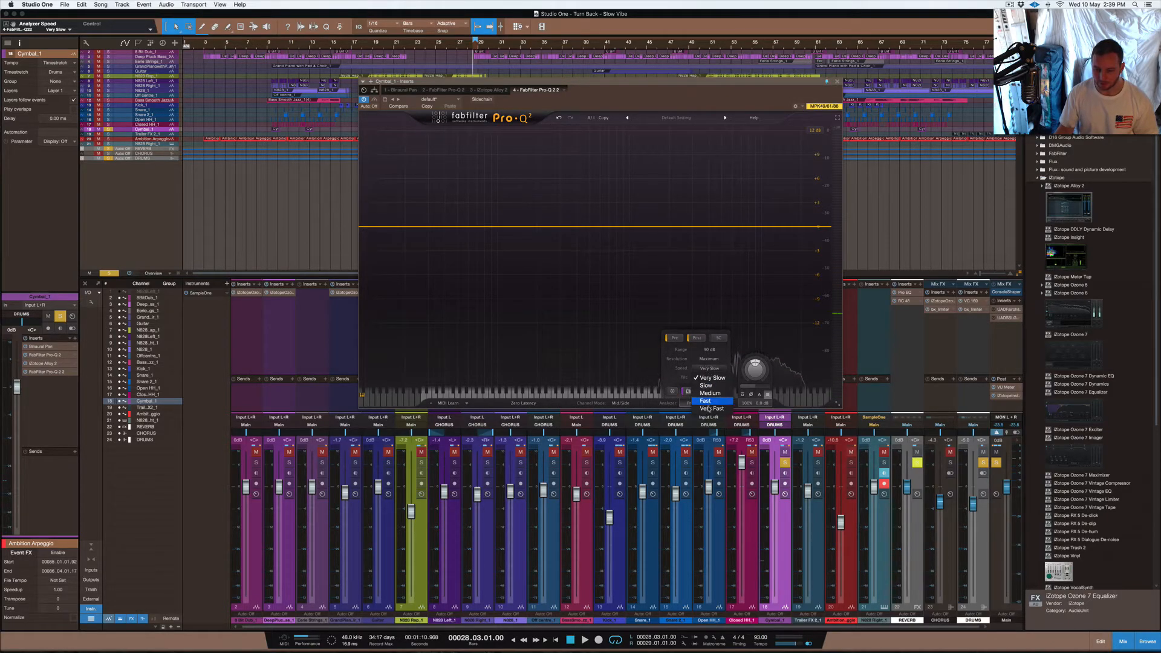
{"action": "left_click", "coordinate": [707, 400]}
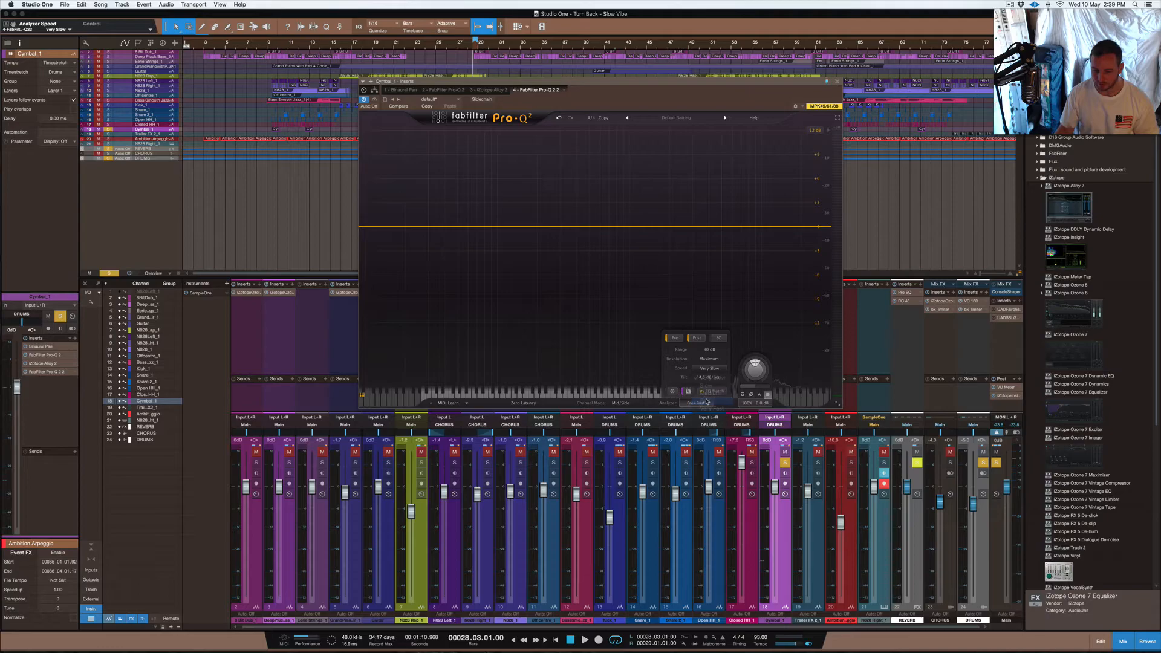
{"action": "key", "text": "space"}
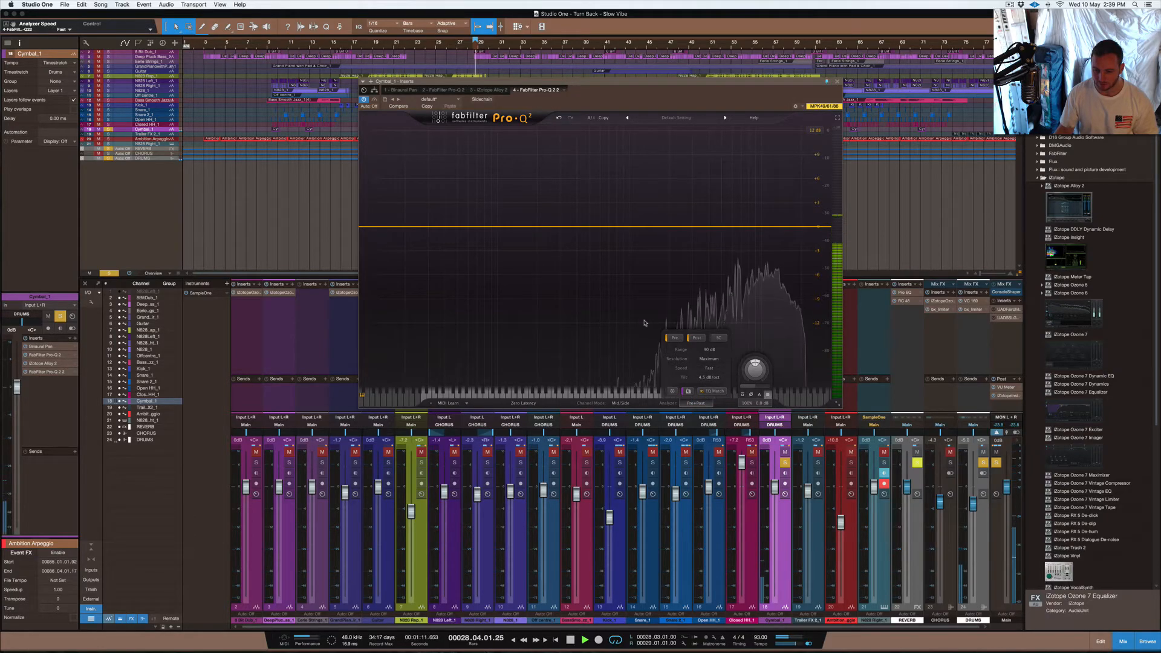
{"action": "left_click", "coordinate": [709, 368]}
{"action": "left_click", "coordinate": [712, 408]}
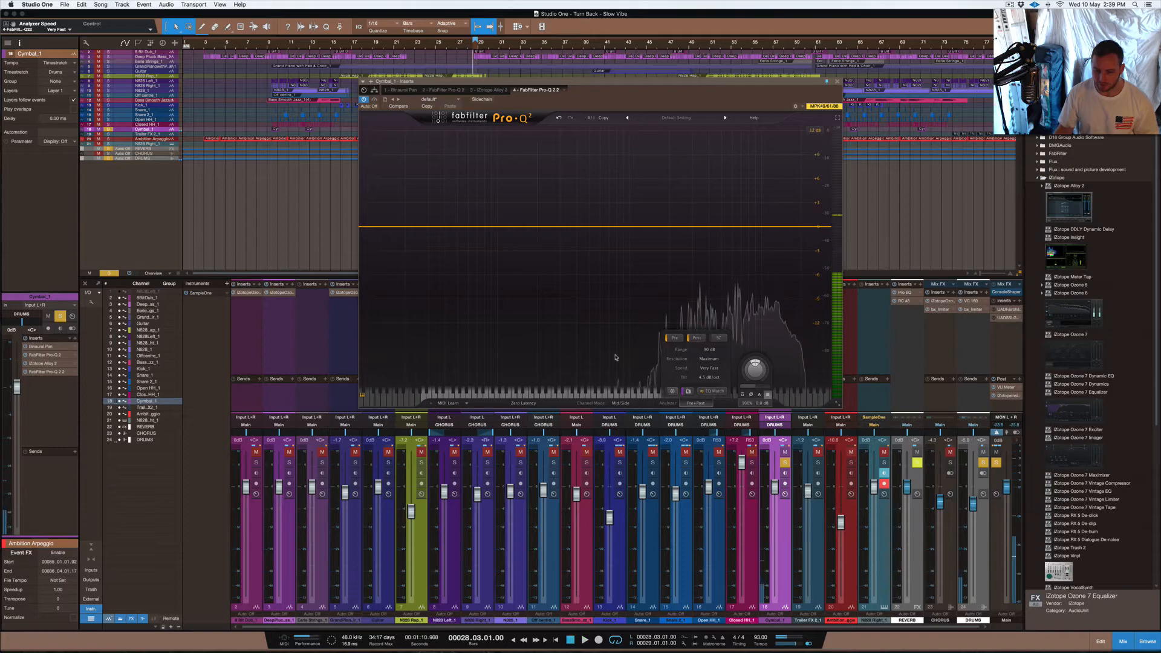
{"action": "key", "text": "space"}
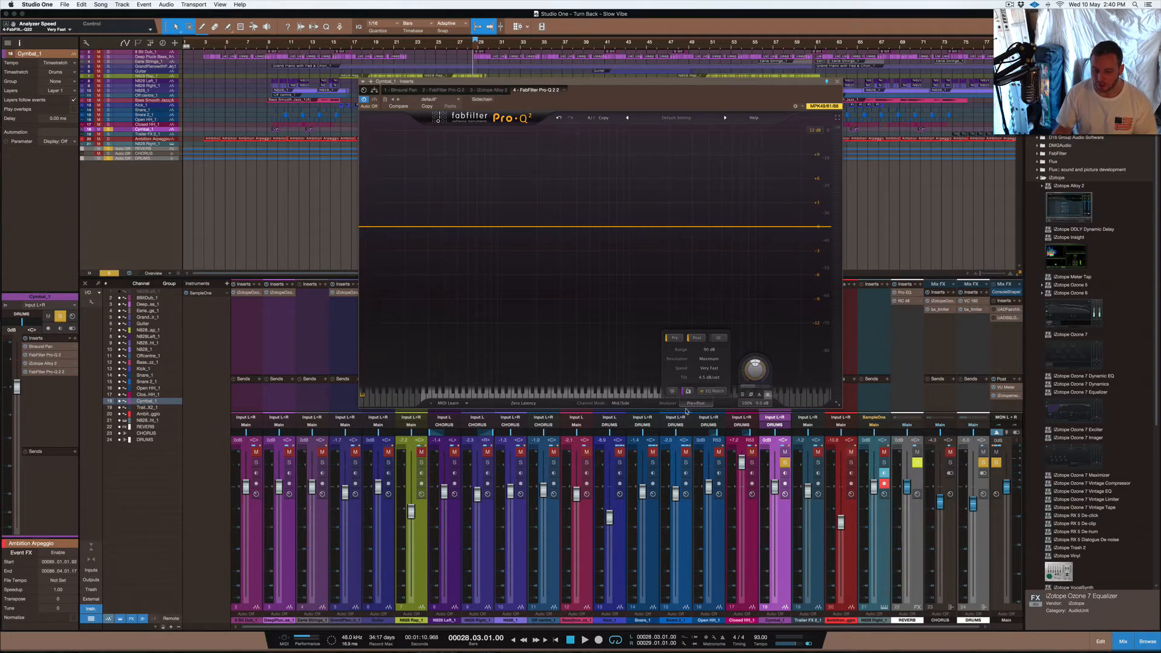
Step: Try out auto gain, a reduced gain scale, output phase inversion and bypass in the equalizer's output options
{"action": "left_click", "coordinate": [759, 395]}
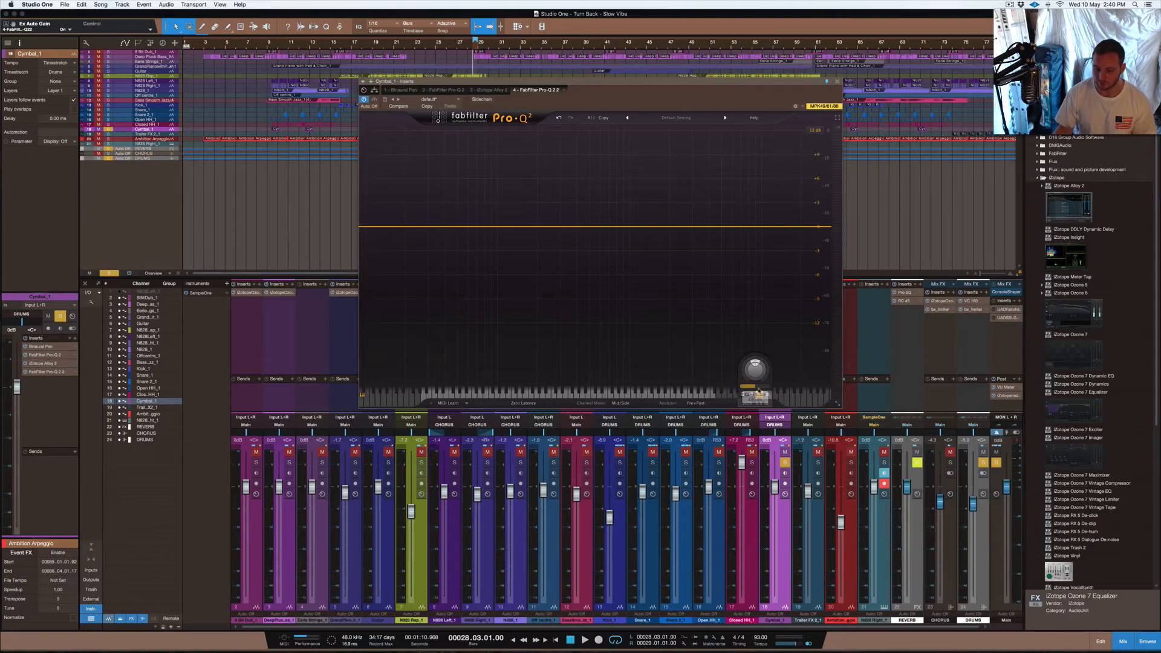
{"action": "left_click_drag", "start_coordinate": [755, 387], "coordinate": [745, 389]}
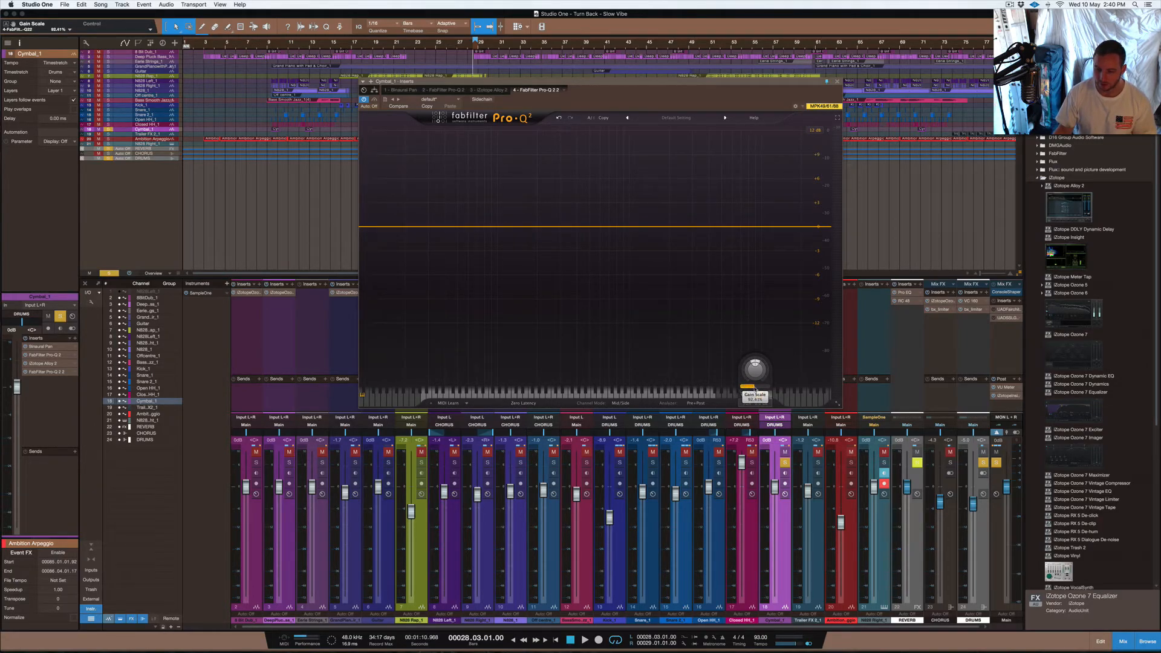
{"action": "left_click", "coordinate": [751, 395]}
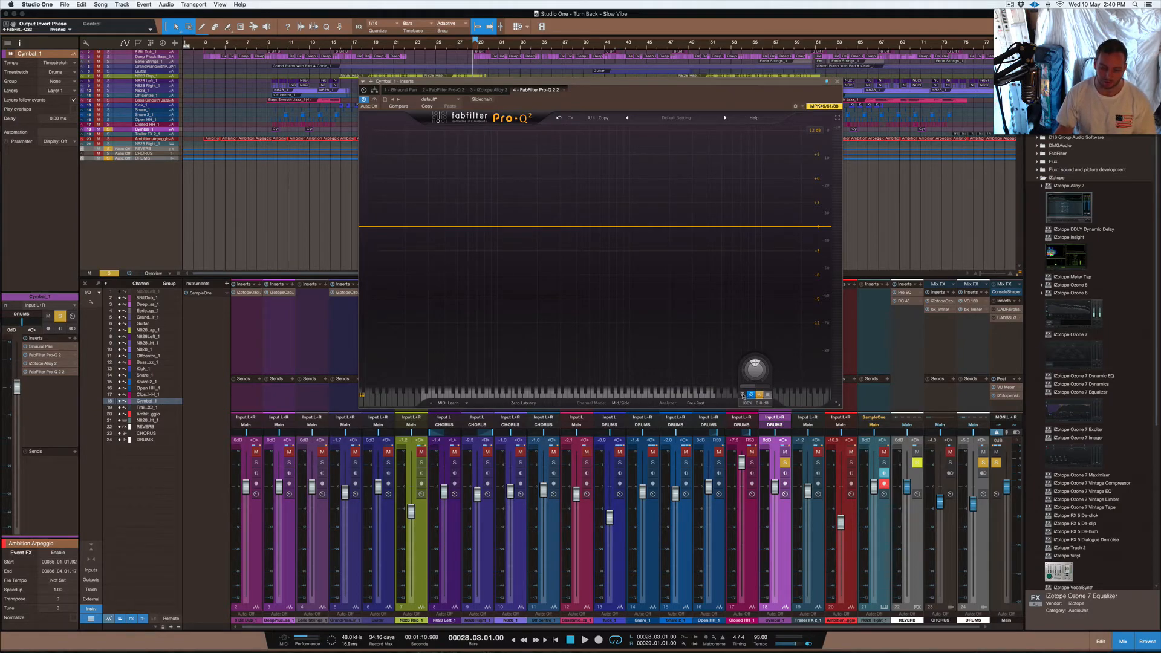
{"action": "left_click", "coordinate": [751, 395]}
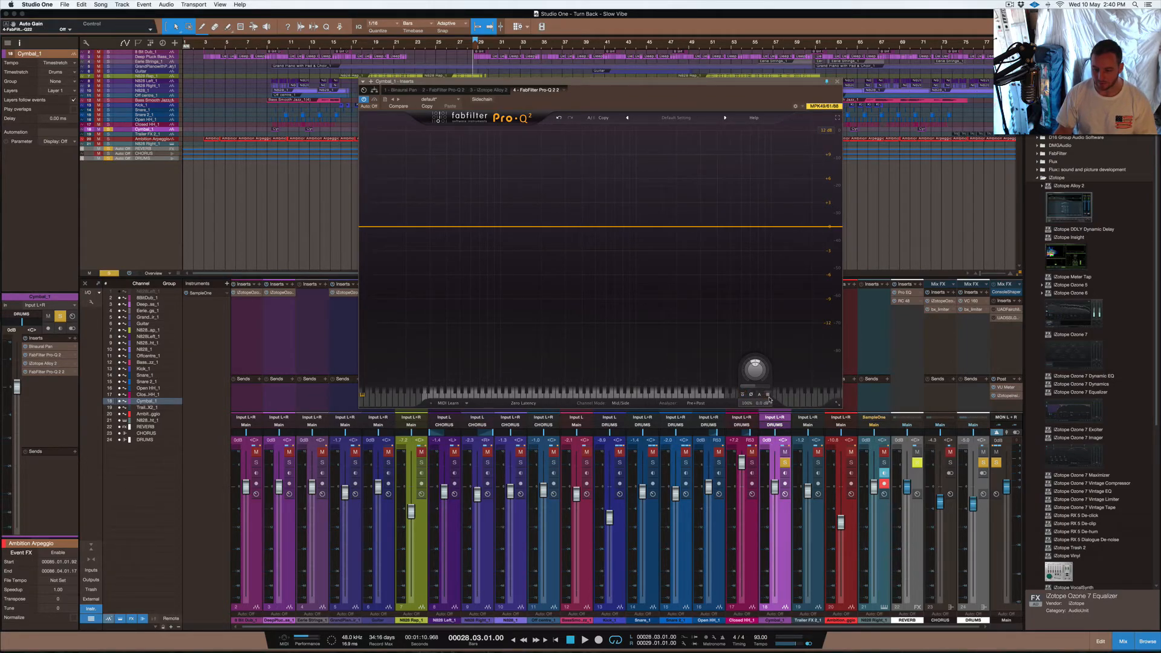
{"action": "left_click", "coordinate": [768, 395]}
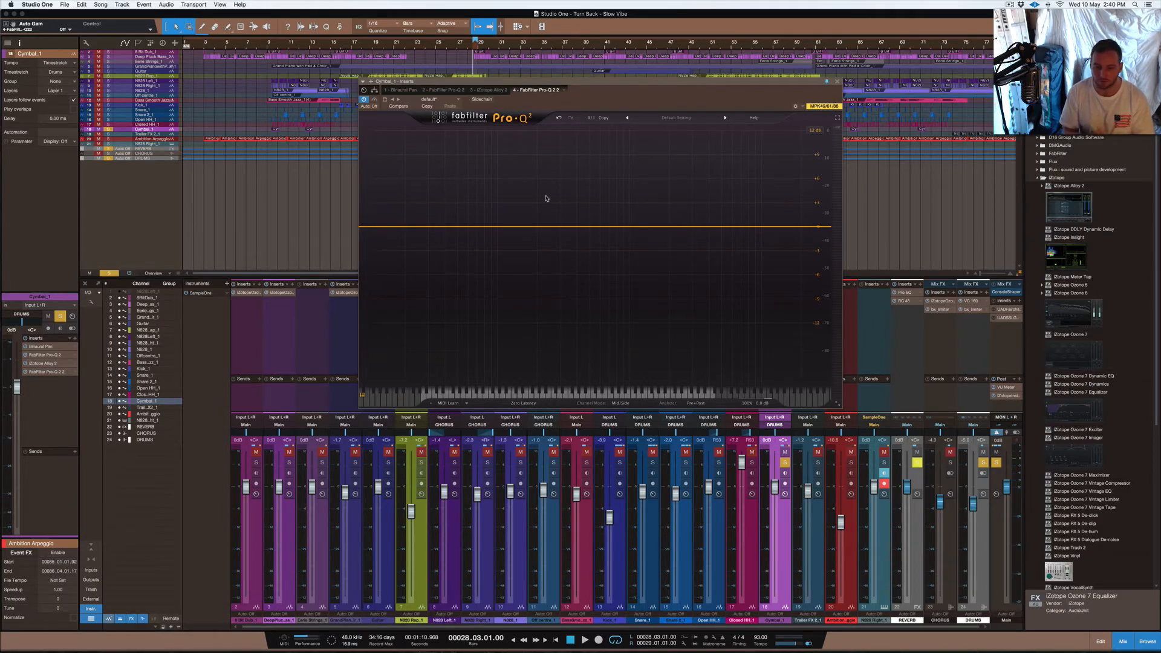
Step: Add a Low Shelf band near 23 Hz, assign it to the mid channel and cut it by about 3 dB
{"action": "left_click", "coordinate": [415, 227]}
{"action": "left_click", "coordinate": [518, 359]}
{"action": "left_click_drag", "start_coordinate": [414, 227], "coordinate": [413, 268]}
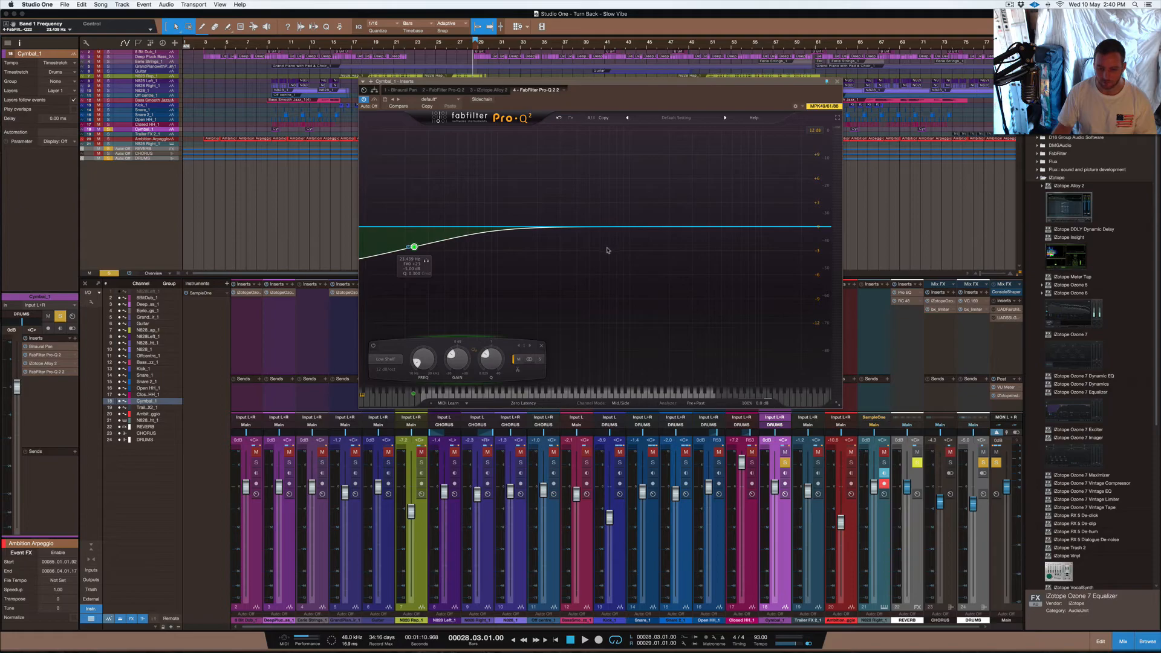
Step: Add a second band on the side channel's curve and change its shape from Bell to Low Cut
{"action": "left_click", "coordinate": [625, 227]}
{"action": "left_click_drag", "start_coordinate": [626, 227], "coordinate": [477, 271]}
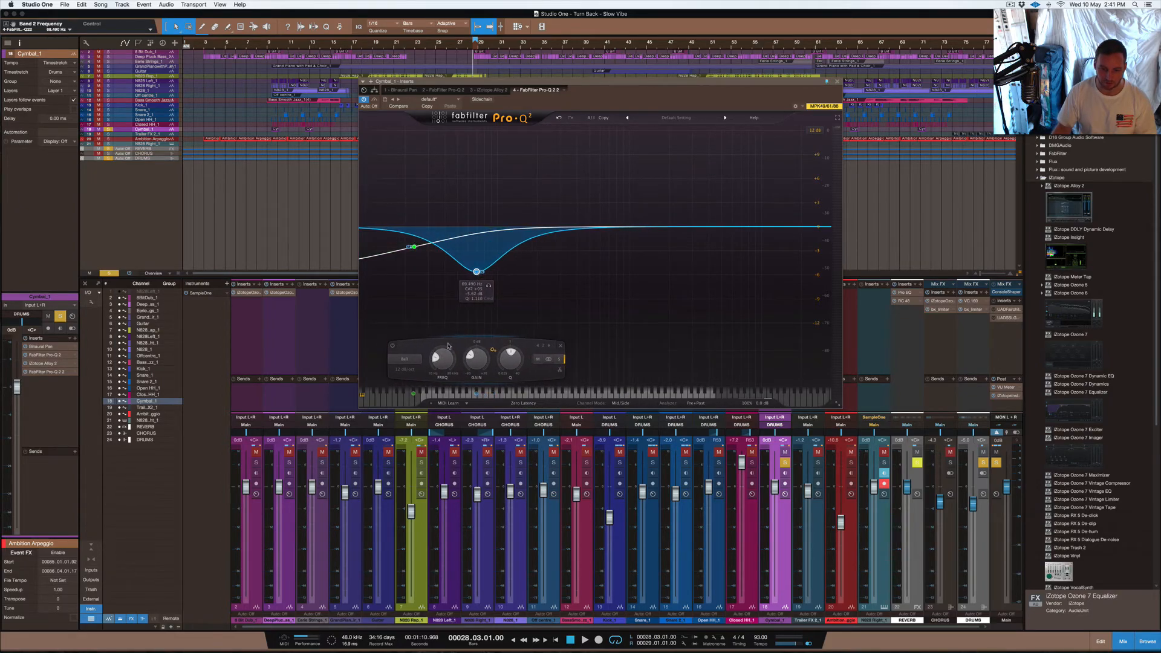
{"action": "left_click", "coordinate": [404, 361]}
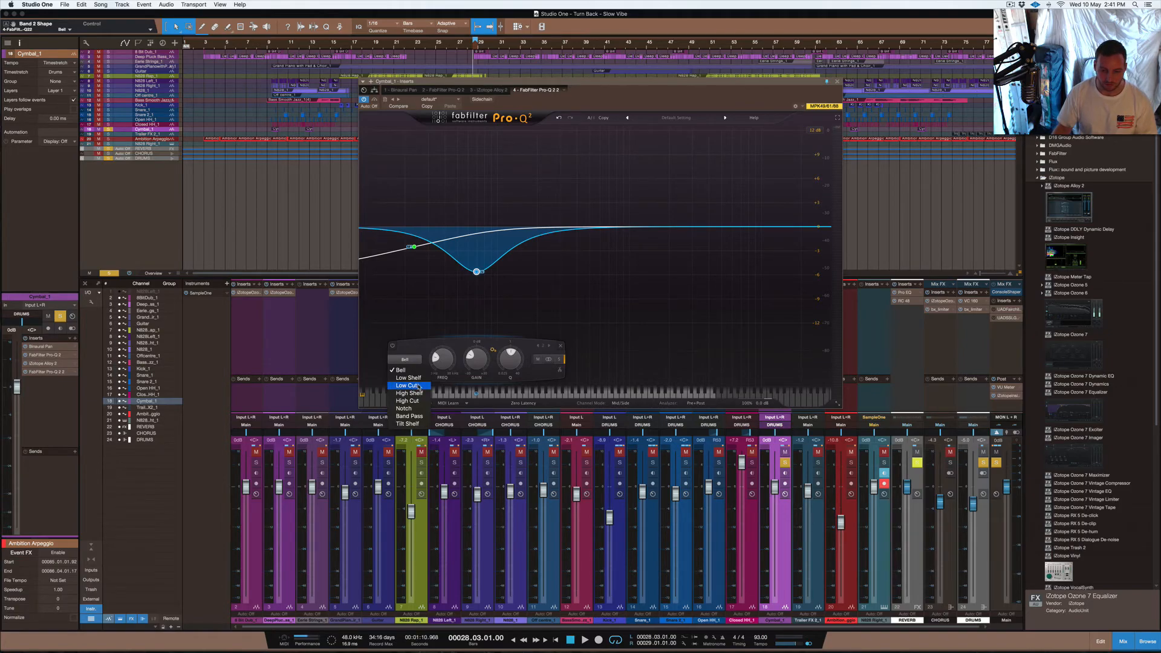
{"action": "left_click", "coordinate": [417, 385]}
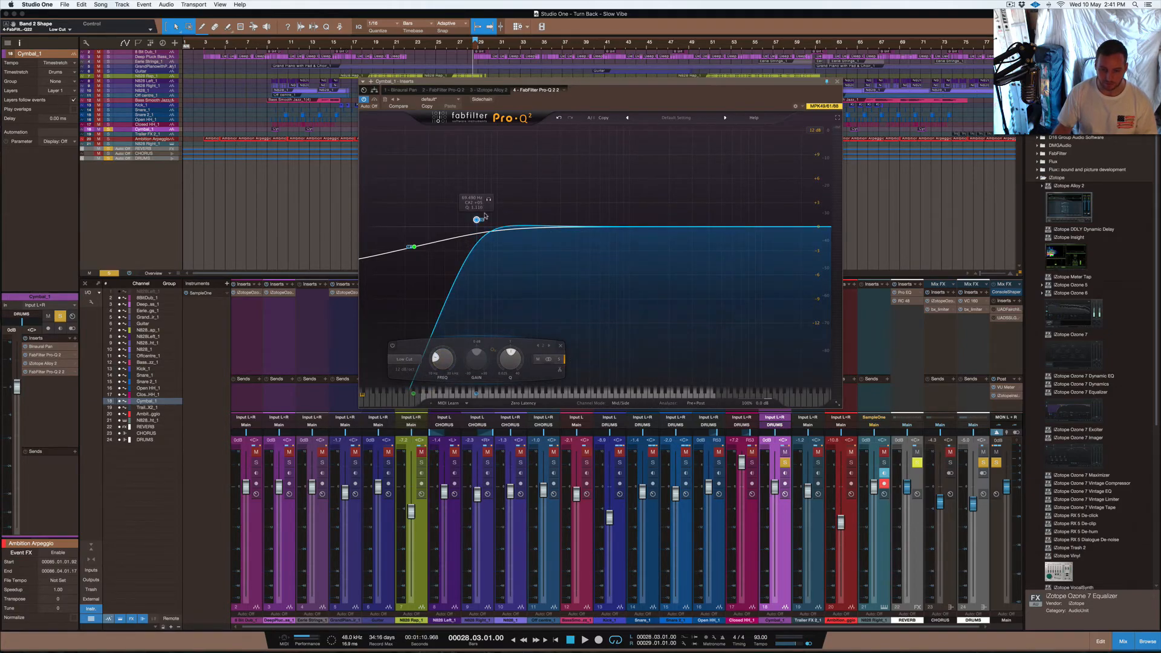
Step: Raise the side Low Cut frequency to about 320 Hz and set its Q to 1.000
{"action": "left_click_drag", "start_coordinate": [477, 219], "coordinate": [585, 220]}
{"action": "left_click_drag", "start_coordinate": [577, 221], "coordinate": [564, 222]}
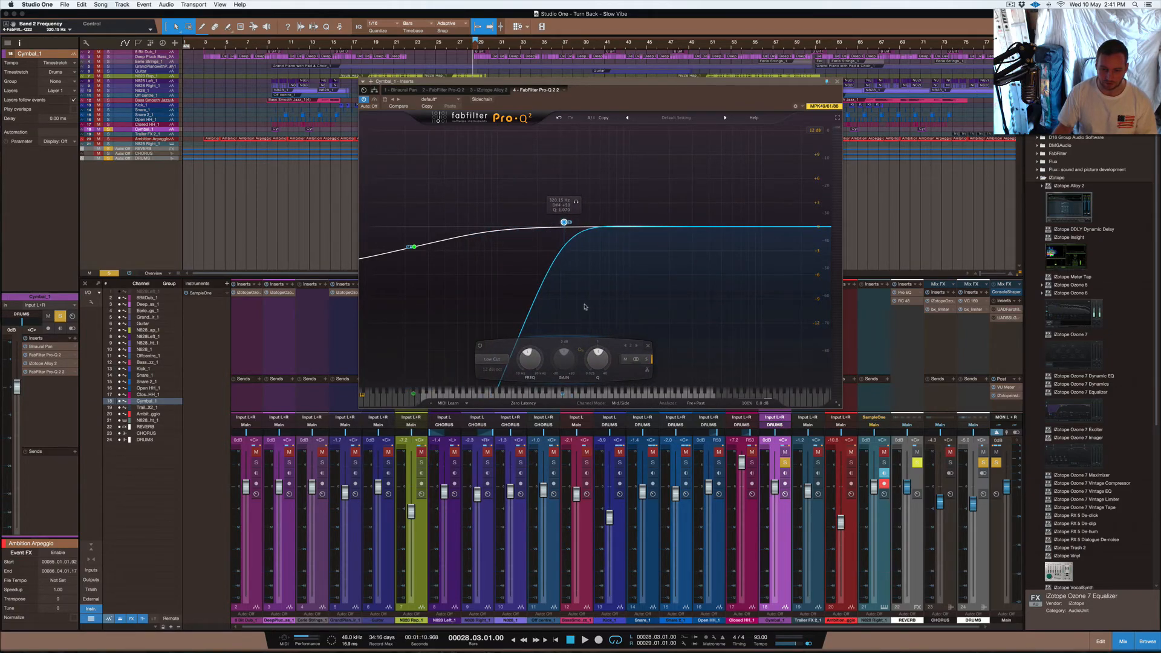
{"action": "left_click_drag", "start_coordinate": [598, 356], "coordinate": [602, 357]}
{"action": "type", "text": "1.070"}
{"action": "key", "text": "Return"}
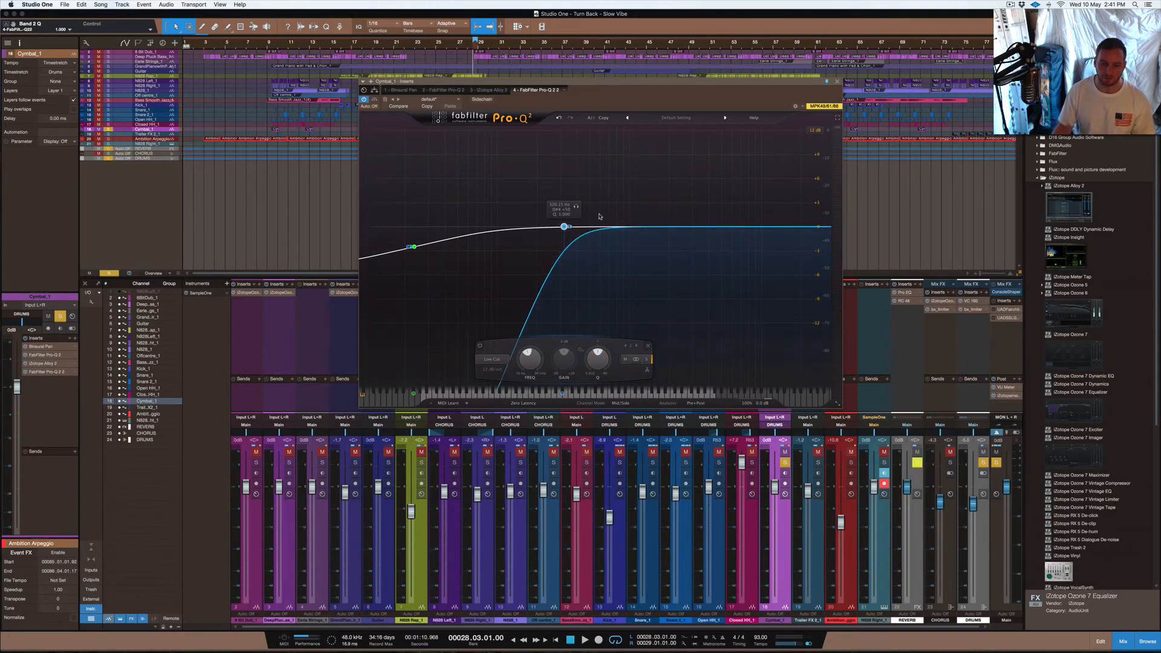
Step: Lower the side Low Cut frequency to about 89 Hz and close the equalizer window
{"action": "left_click_drag", "start_coordinate": [566, 230], "coordinate": [465, 233]}
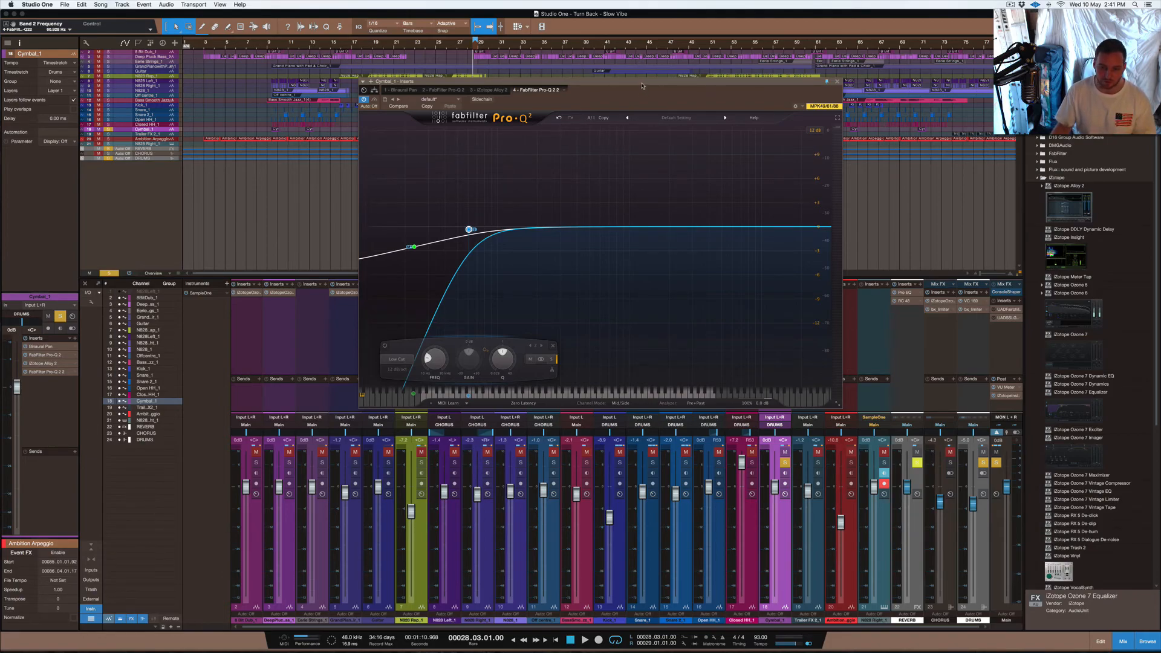
{"action": "mouse_move", "coordinate": [470, 231]}
{"action": "left_mouse_down"}
{"action": "mouse_move", "coordinate": [547, 232]}
{"action": "mouse_move", "coordinate": [480, 233]}
{"action": "left_mouse_up"}
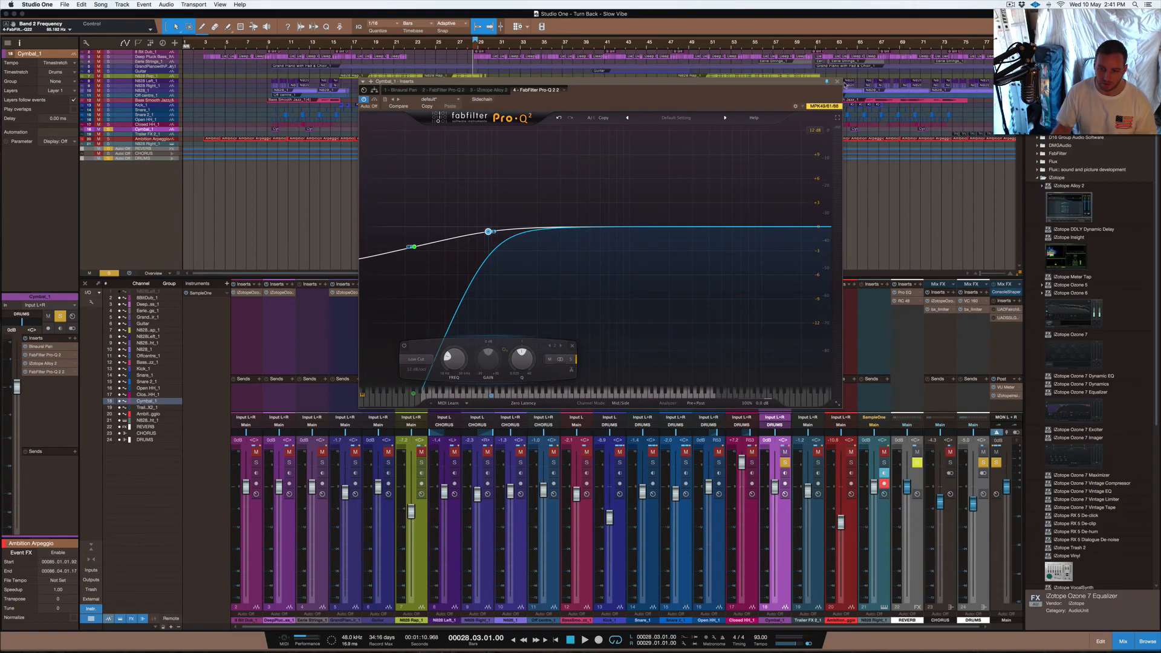
{"action": "left_click", "coordinate": [837, 81]}
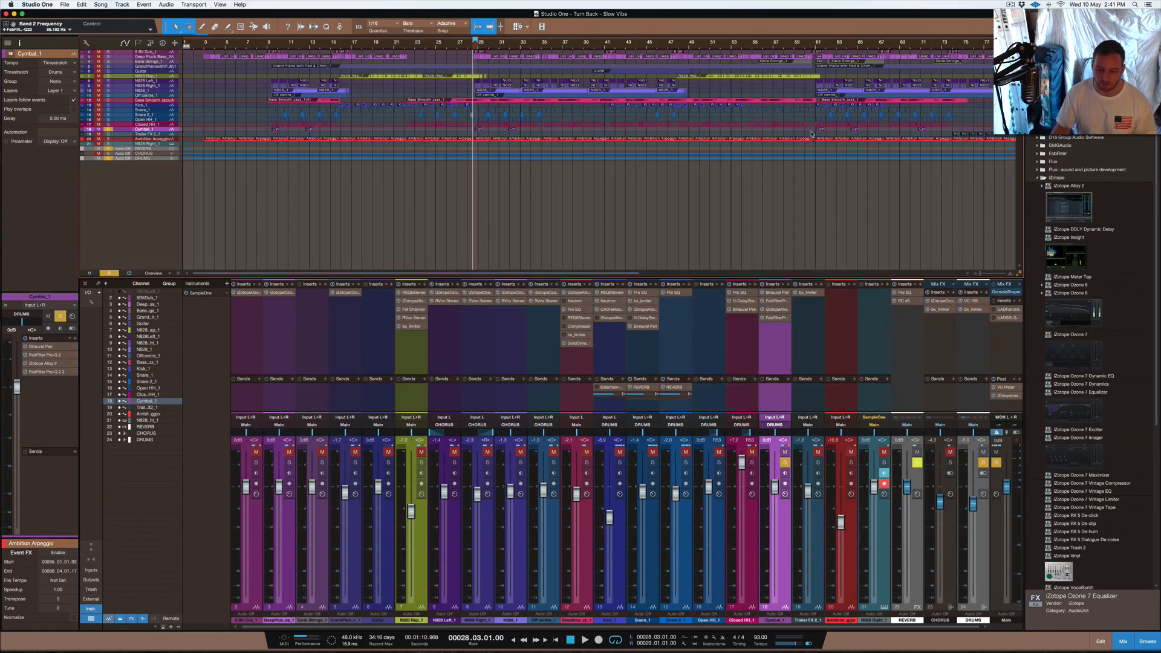